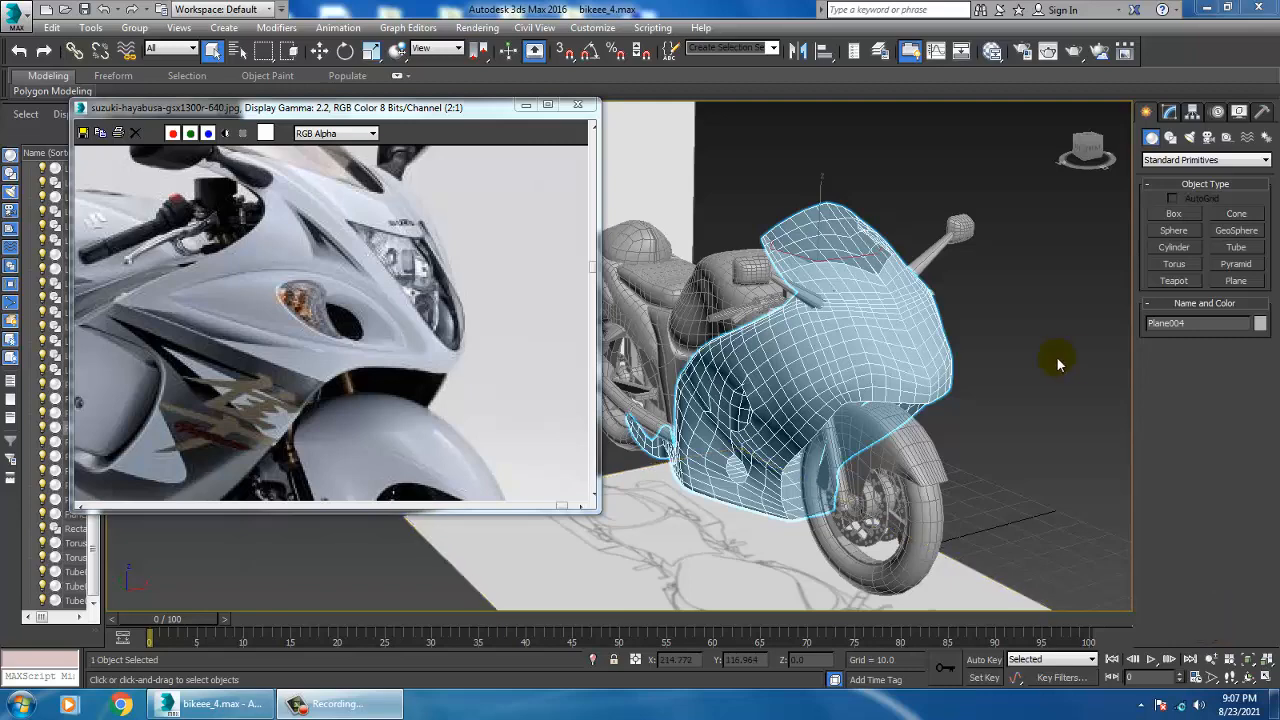
# Compare the model's front fairing and rear cowl with the Suzuki Hayabusa reference photo, ending with the fairing selected.
pyautogui.moveTo(846, 331)
pyautogui.keyDown('alt'); pyautogui.mouseDown(button='middle')
pyautogui.moveTo(901, 333)
pyautogui.moveTo(862, 340)
pyautogui.mouseUp(button='middle'); pyautogui.keyUp('alt')
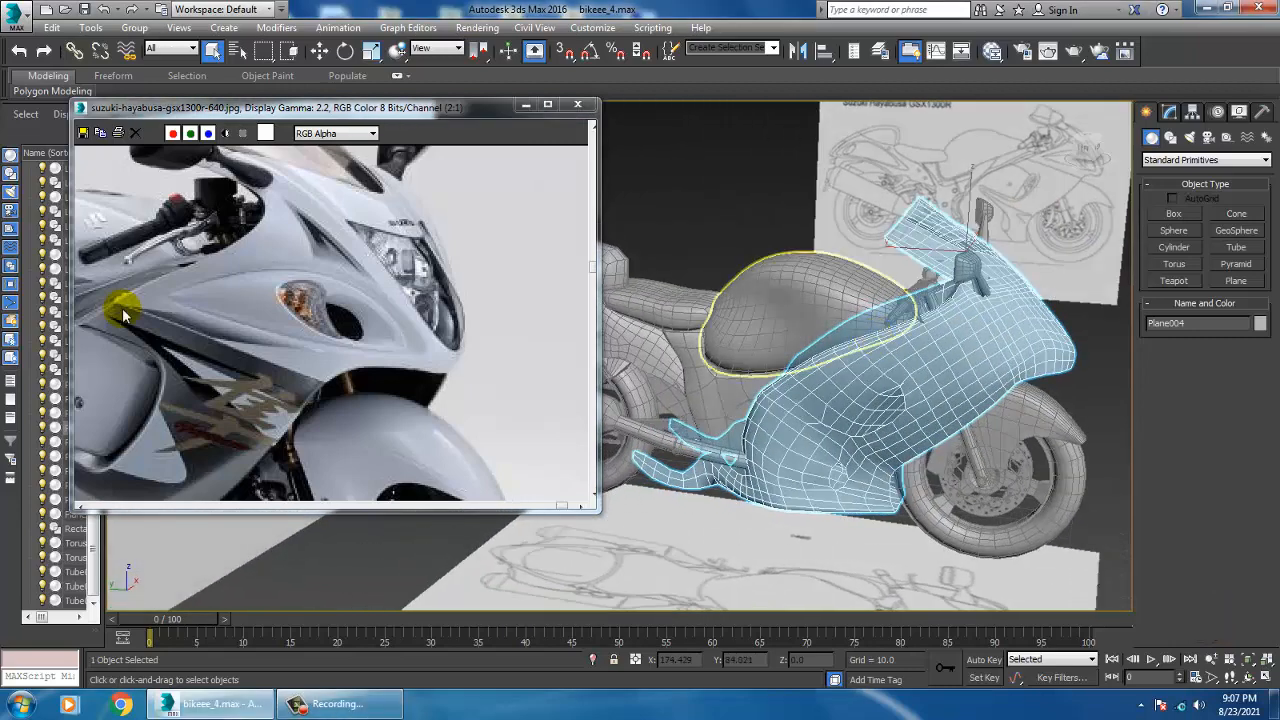
pyautogui.moveTo(184, 284); pyautogui.dragTo(240, 301, button='middle')
pyautogui.scroll(-1, 240, 301)
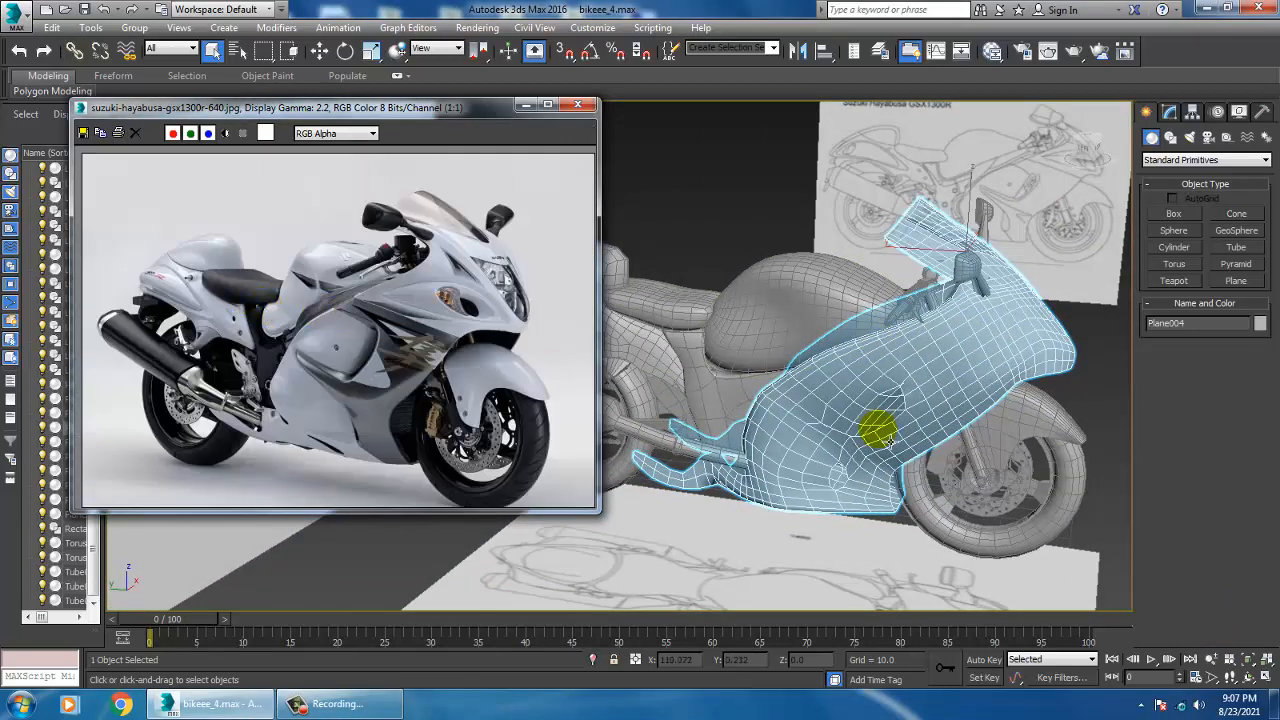
pyautogui.moveTo(858, 368)
pyautogui.keyDown('alt'); pyautogui.mouseDown(button='middle')
pyautogui.moveTo(889, 366)
pyautogui.moveTo(726, 351)
pyautogui.moveTo(853, 385)
pyautogui.moveTo(845, 370)
pyautogui.mouseUp(button='middle'); pyautogui.keyUp('alt')
pyautogui.click(726, 293)
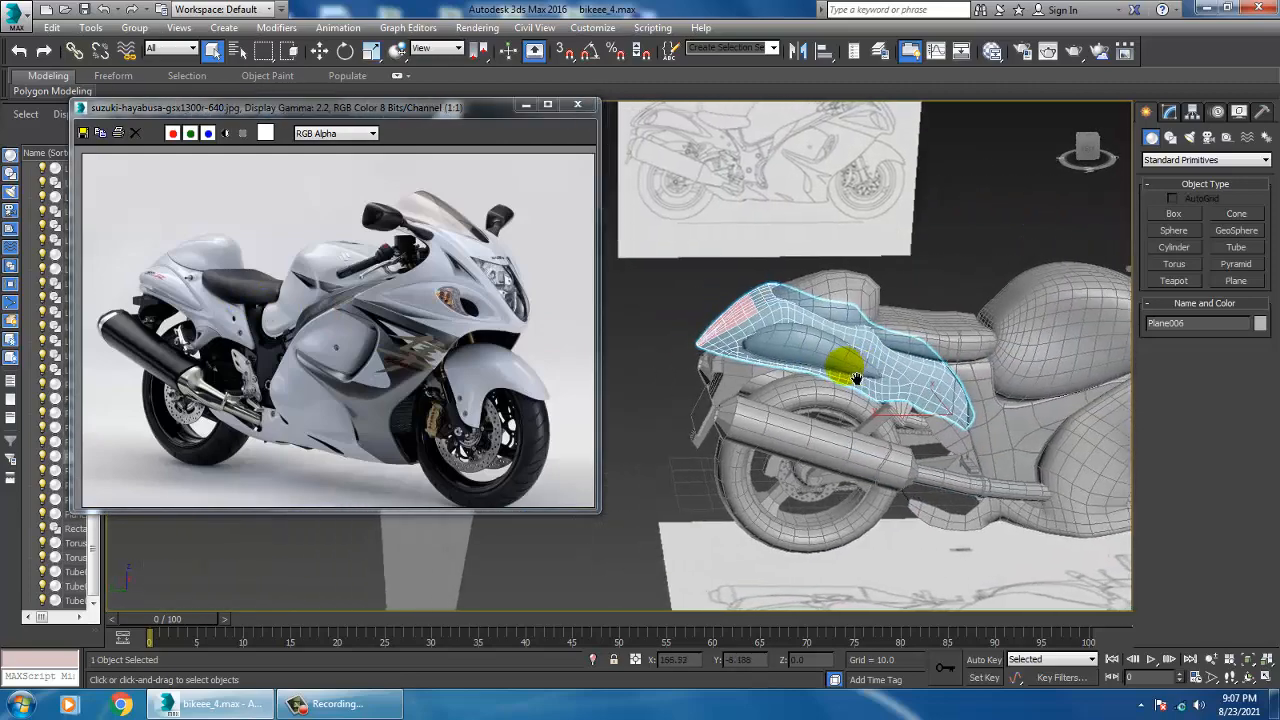
pyautogui.scroll(1, 222, 342)
pyautogui.click(363, 359)
pyautogui.moveTo(363, 359); pyautogui.dragTo(278, 373, button='middle')
pyautogui.keyDown('alt'); pyautogui.moveTo(1040, 420); pyautogui.dragTo(893, 403, button='middle'); pyautogui.keyUp('alt')
pyautogui.click(1043, 466)
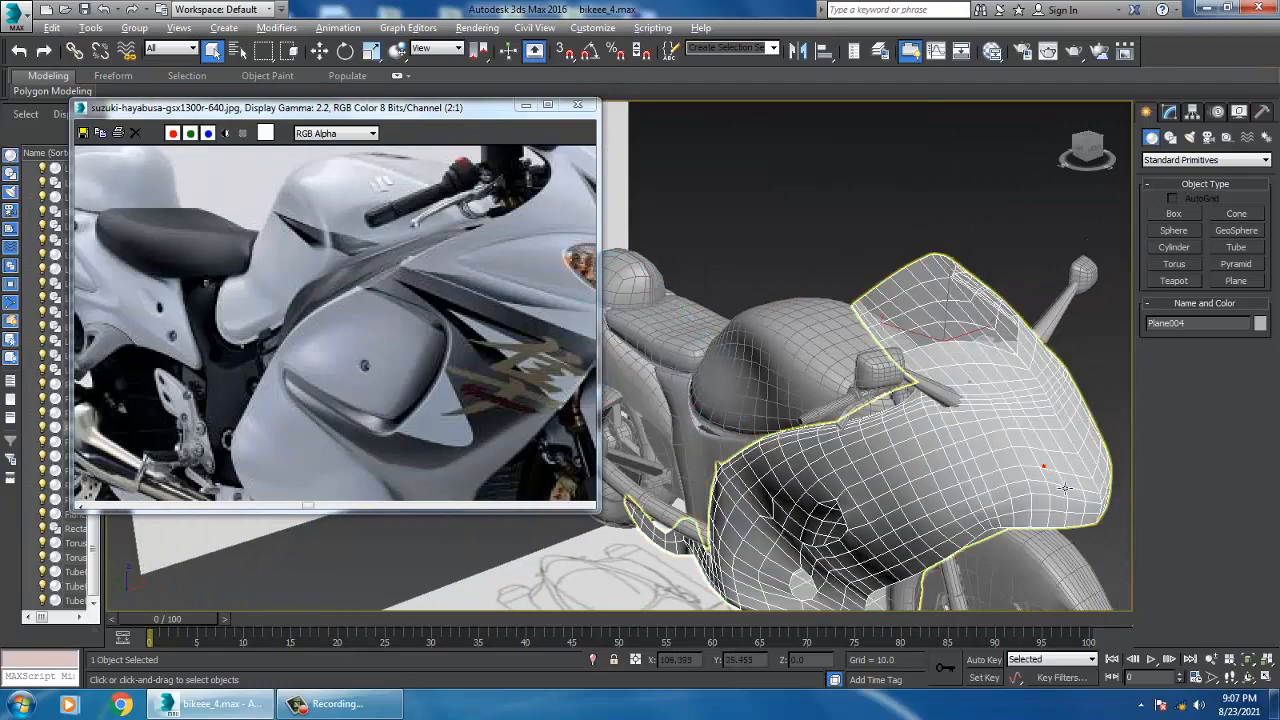
# Move the reference photo window clear of the viewport label and switch the front view of the bike to Shaded display.
pyautogui.keyDown('alt'); pyautogui.moveTo(1043, 466); pyautogui.dragTo(1001, 488, button='middle'); pyautogui.keyUp('alt')
pyautogui.hotkey('alt', 'w')
pyautogui.scroll(3, 846, 251)
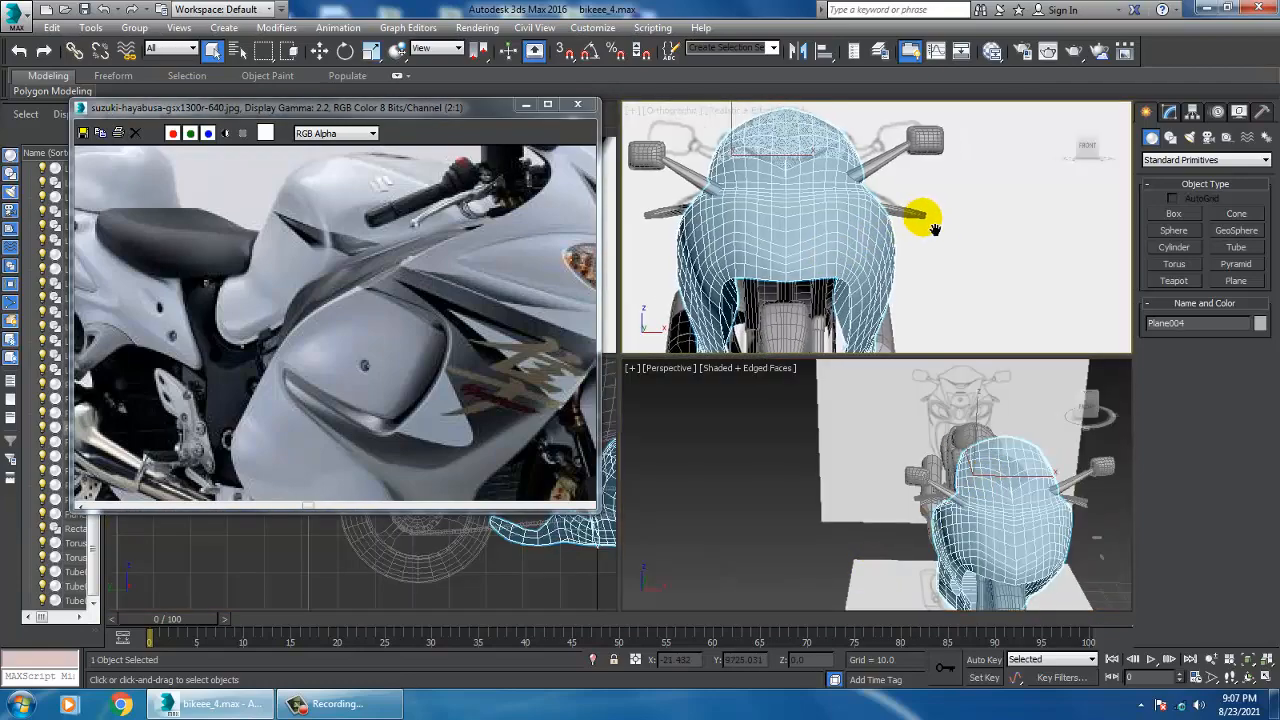
pyautogui.hotkey('alt', 'w')
pyautogui.moveTo(1013, 282); pyautogui.dragTo(1088, 367, button='middle')
pyautogui.click(883, 470)
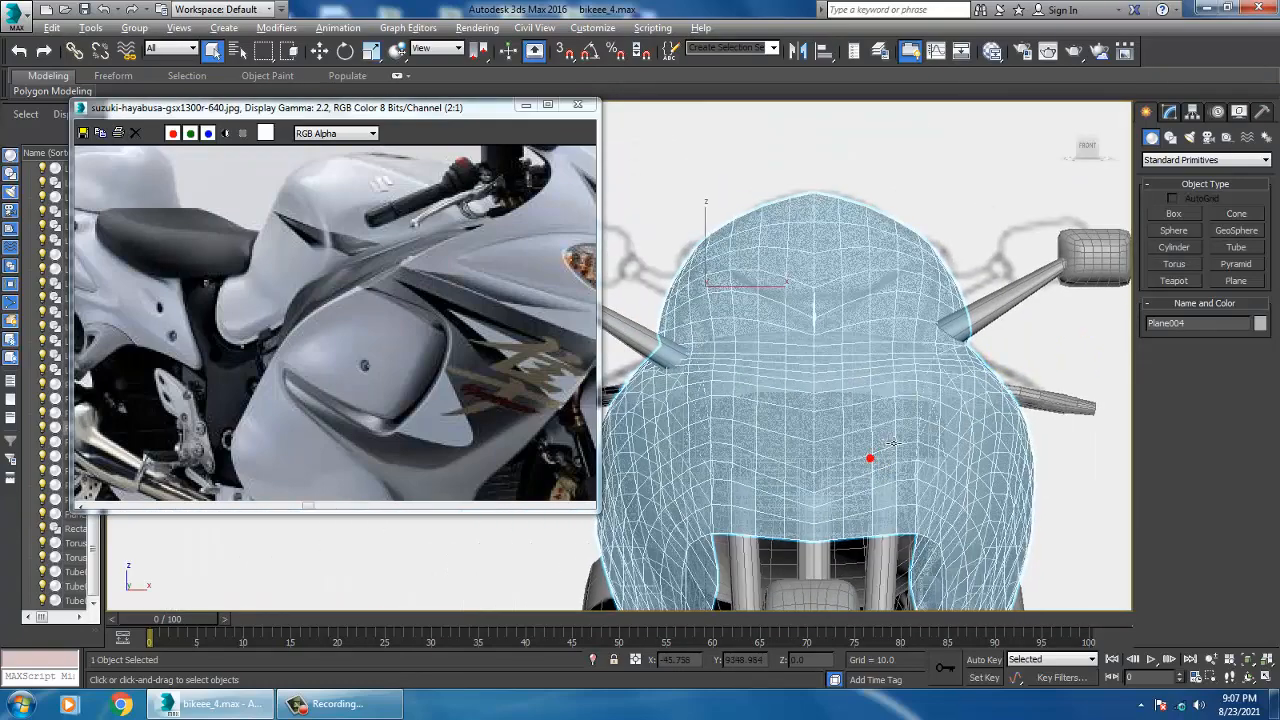
pyautogui.moveTo(876, 442); pyautogui.dragTo(896, 398, button='middle')
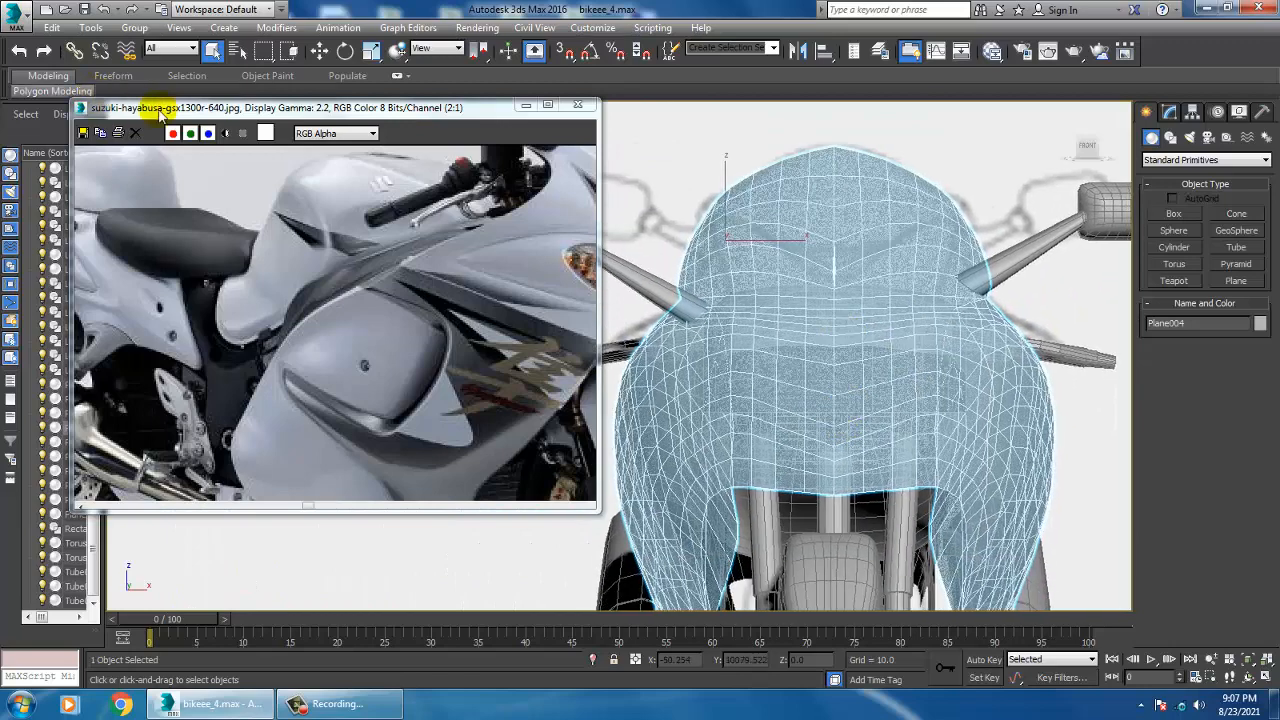
pyautogui.moveTo(237, 108); pyautogui.dragTo(257, 261)
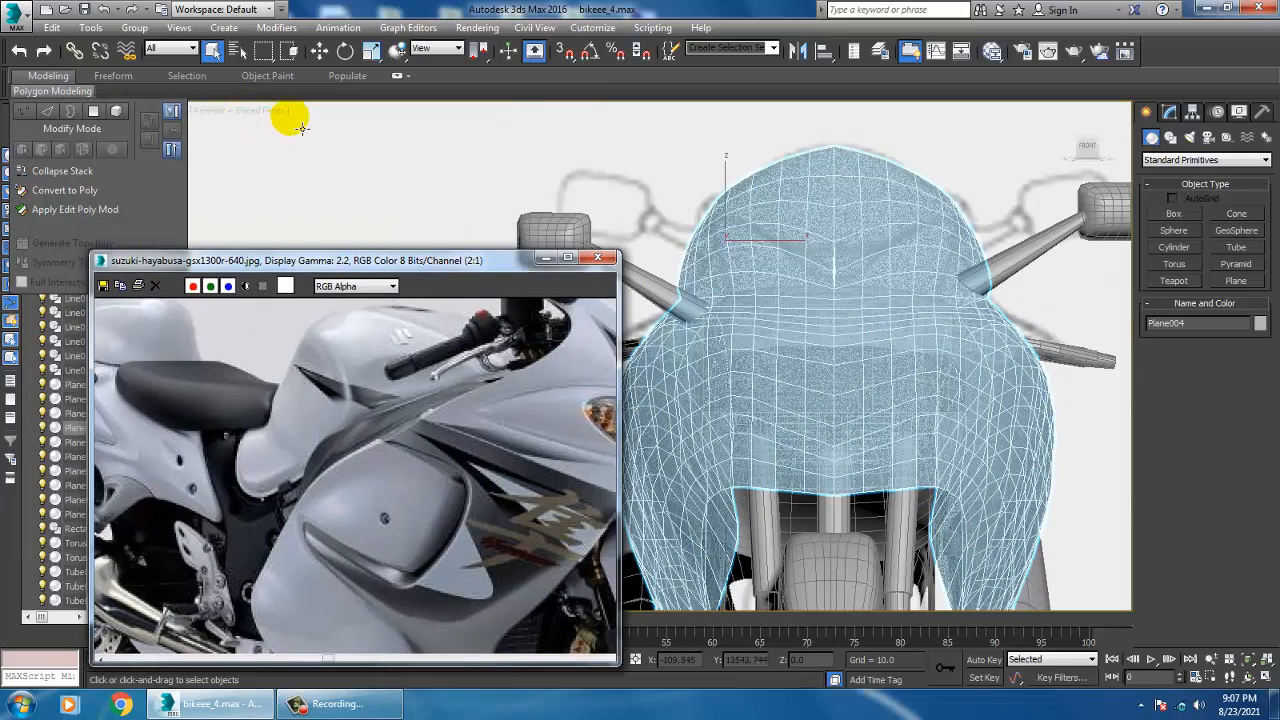
pyautogui.click(268, 113)
pyautogui.click(316, 144)
pyautogui.scroll(-2, 978, 355)
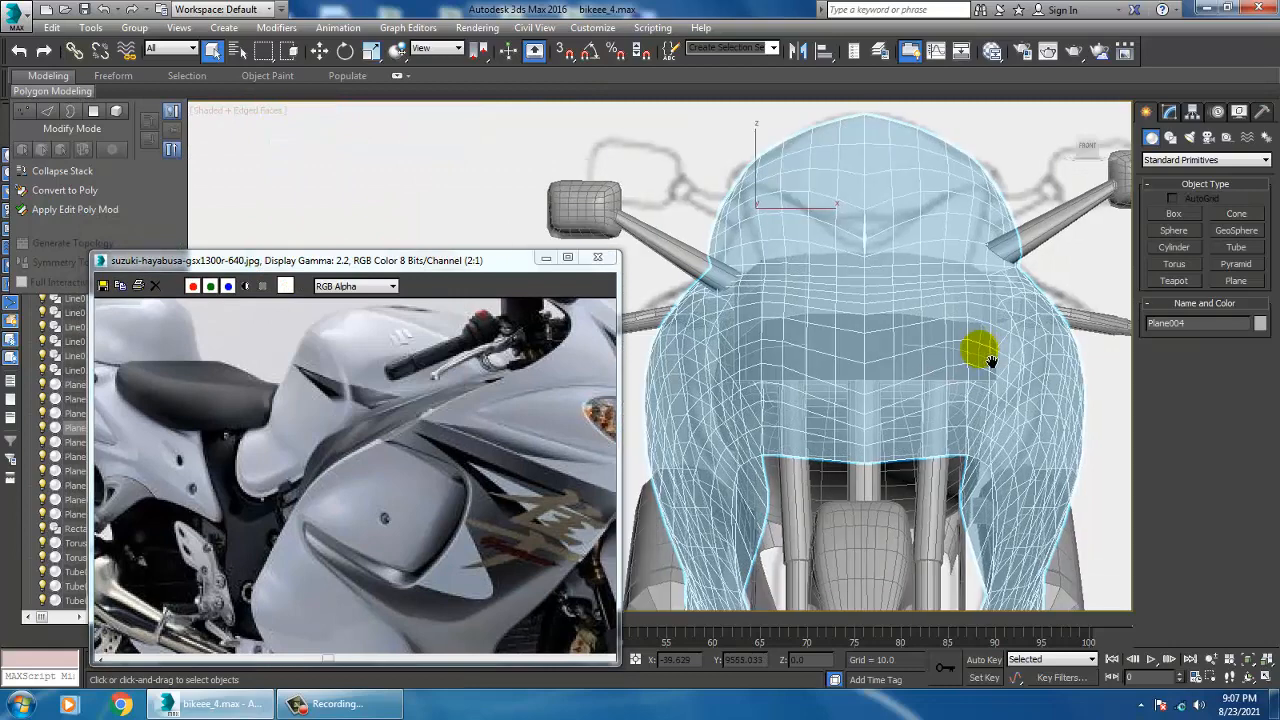
pyautogui.click(925, 370)
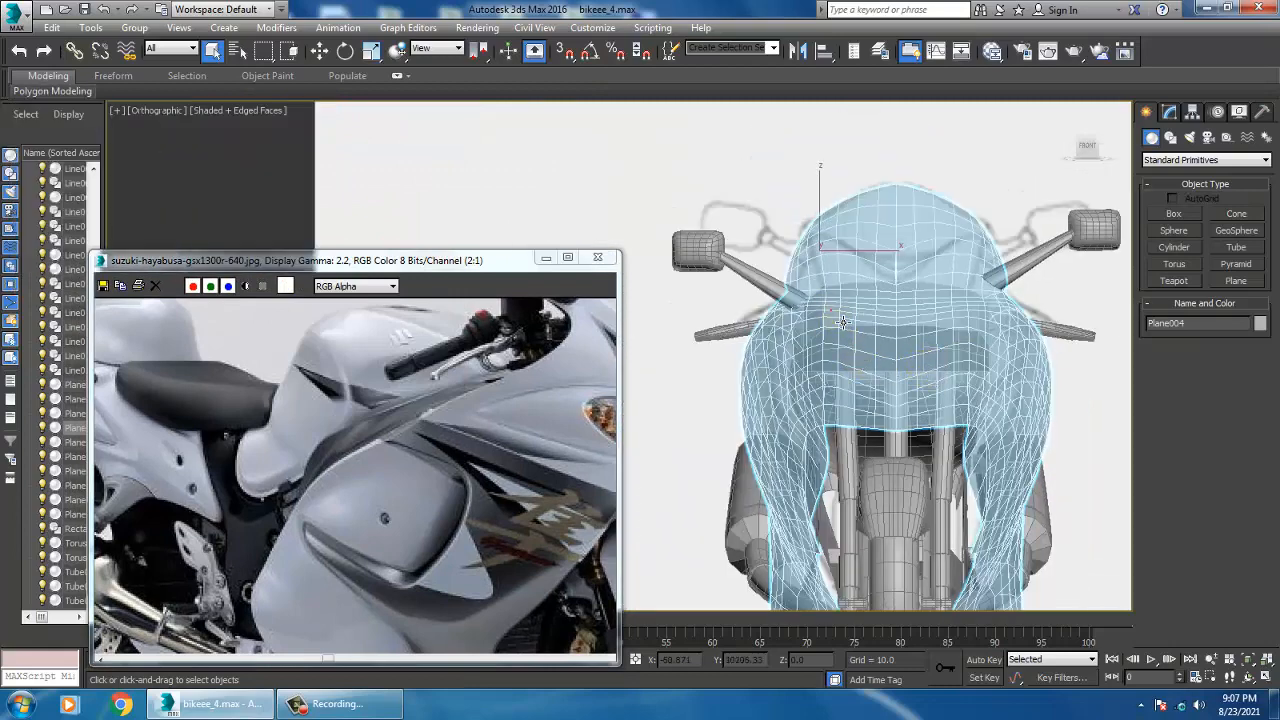
# Examine the nose of the front fairing in perspective against the headlight area of the reference photo.
pyautogui.moveTo(460, 485); pyautogui.dragTo(157, 449, button='middle')
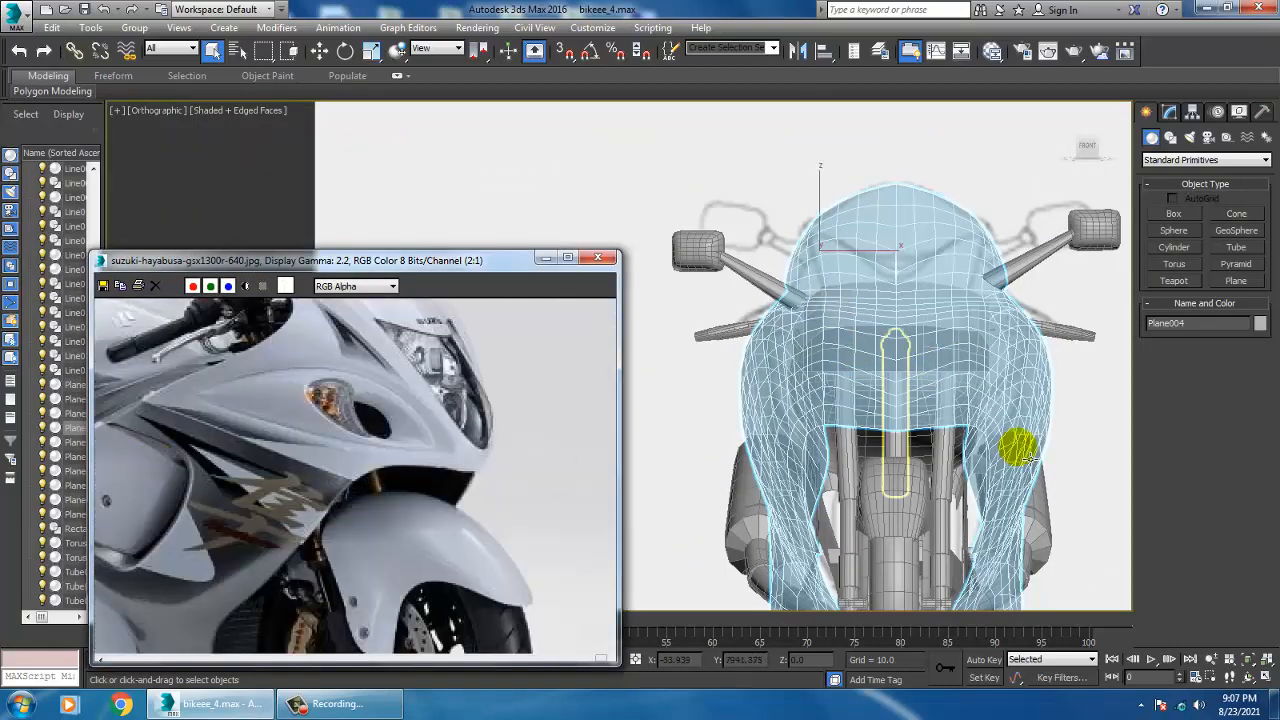
pyautogui.moveTo(1020, 449); pyautogui.dragTo(980, 448, button='middle')
pyautogui.hotkey('alt', 'w')
pyautogui.moveTo(974, 524); pyautogui.dragTo(898, 505, button='middle')
pyautogui.hotkey('alt', 'w')
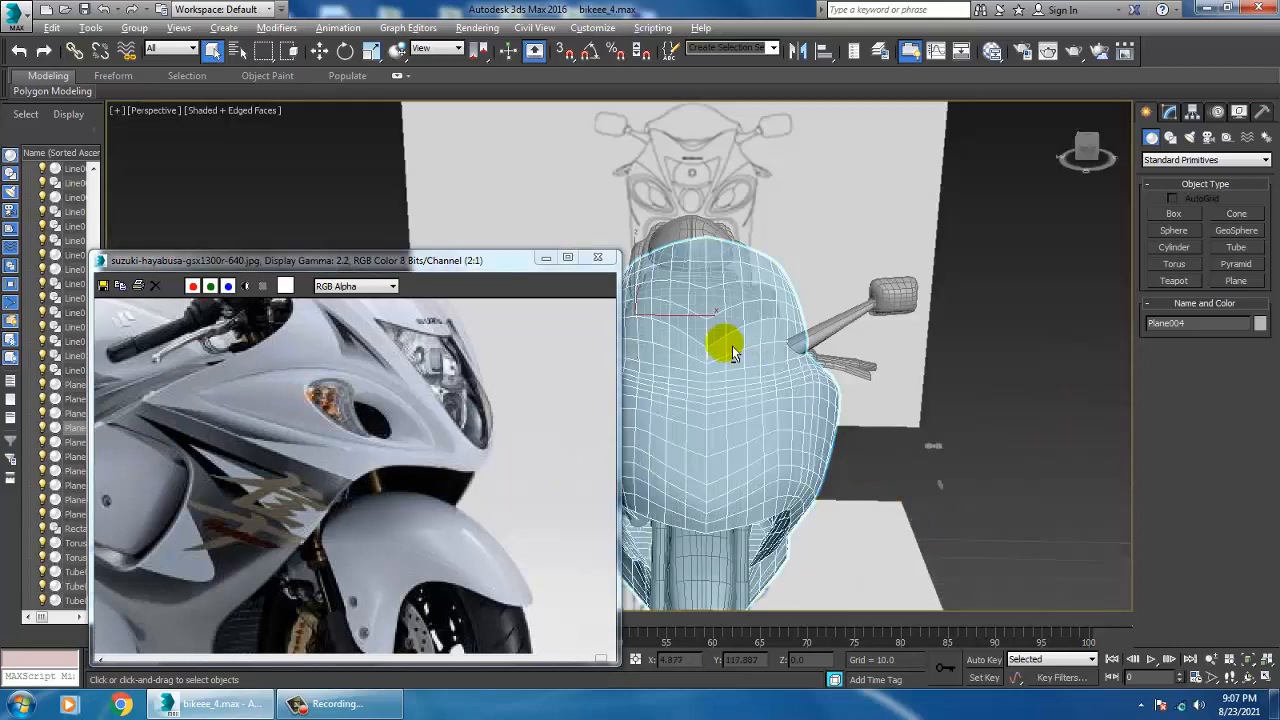
pyautogui.keyDown('alt'); pyautogui.moveTo(772, 359); pyautogui.dragTo(828, 362, button='middle'); pyautogui.keyUp('alt')
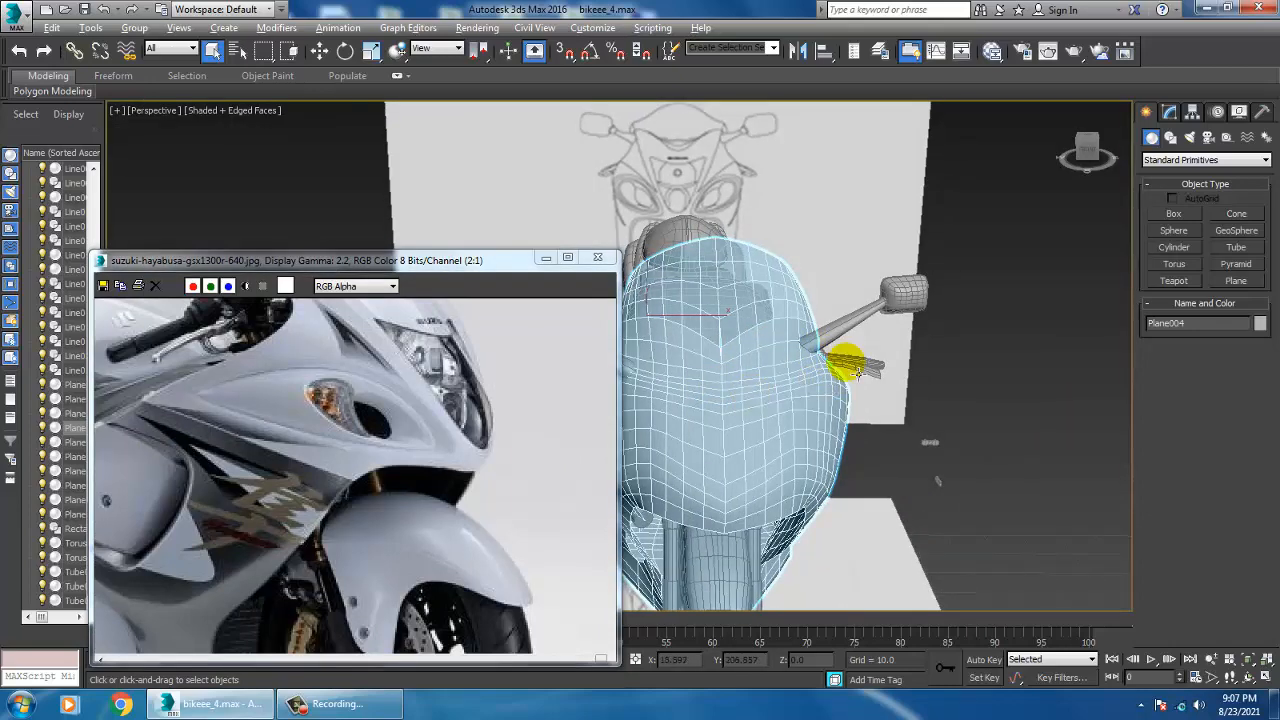
pyautogui.keyDown('alt'); pyautogui.moveTo(776, 455); pyautogui.dragTo(857, 425, button='middle'); pyautogui.keyUp('alt')
pyautogui.scroll(8, 857, 425)
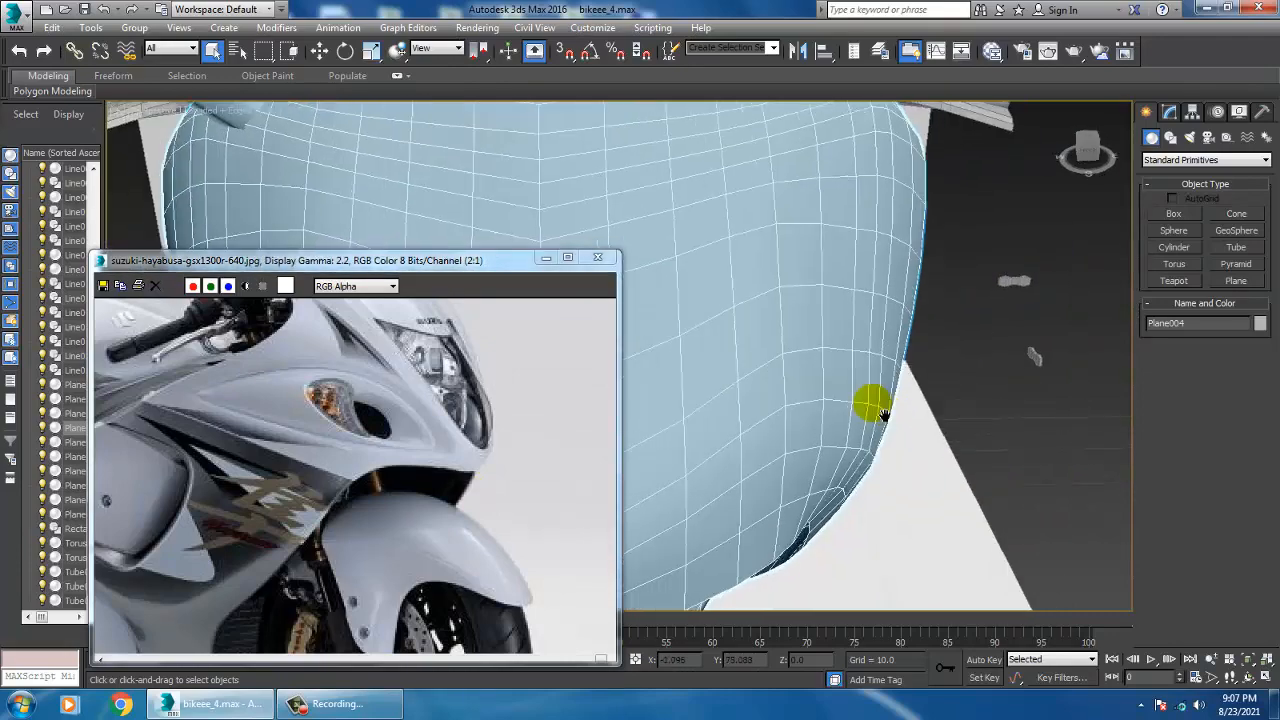
# Turn off the front fairing's Symmetry modifier and enter Polygon level of its Editable Poly.
pyautogui.click(1169, 111)
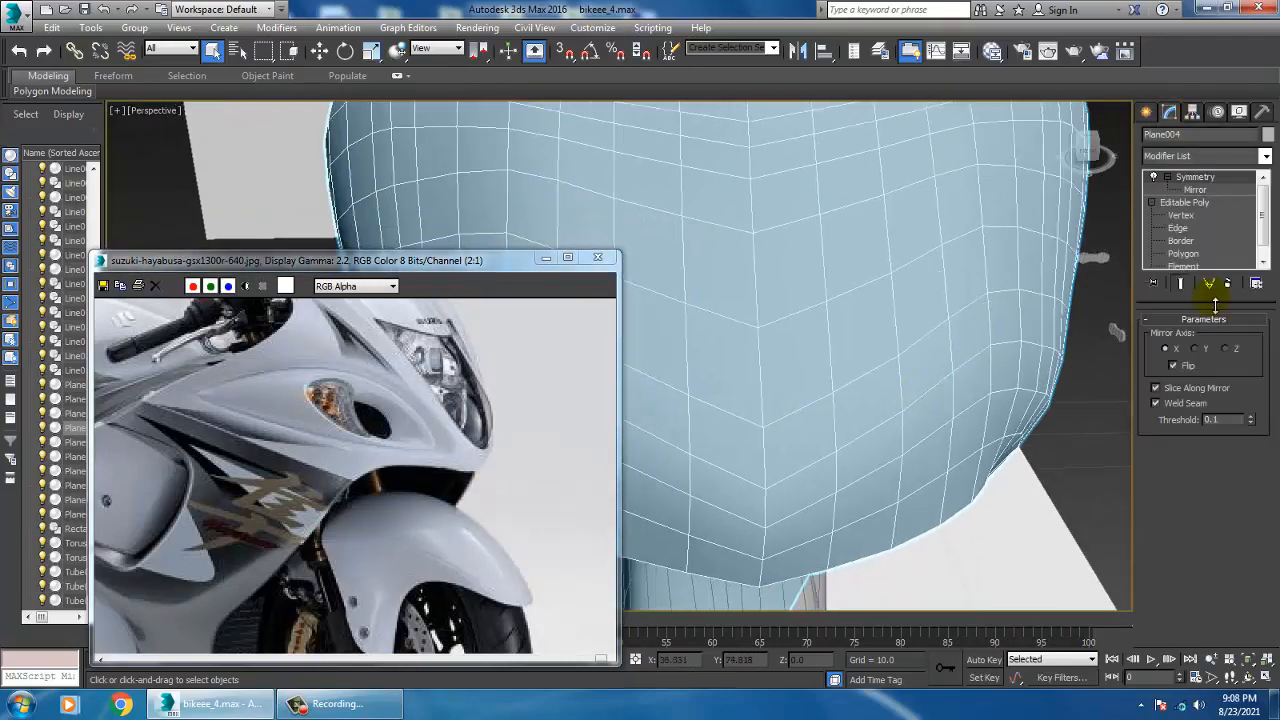
pyautogui.click(1154, 178)
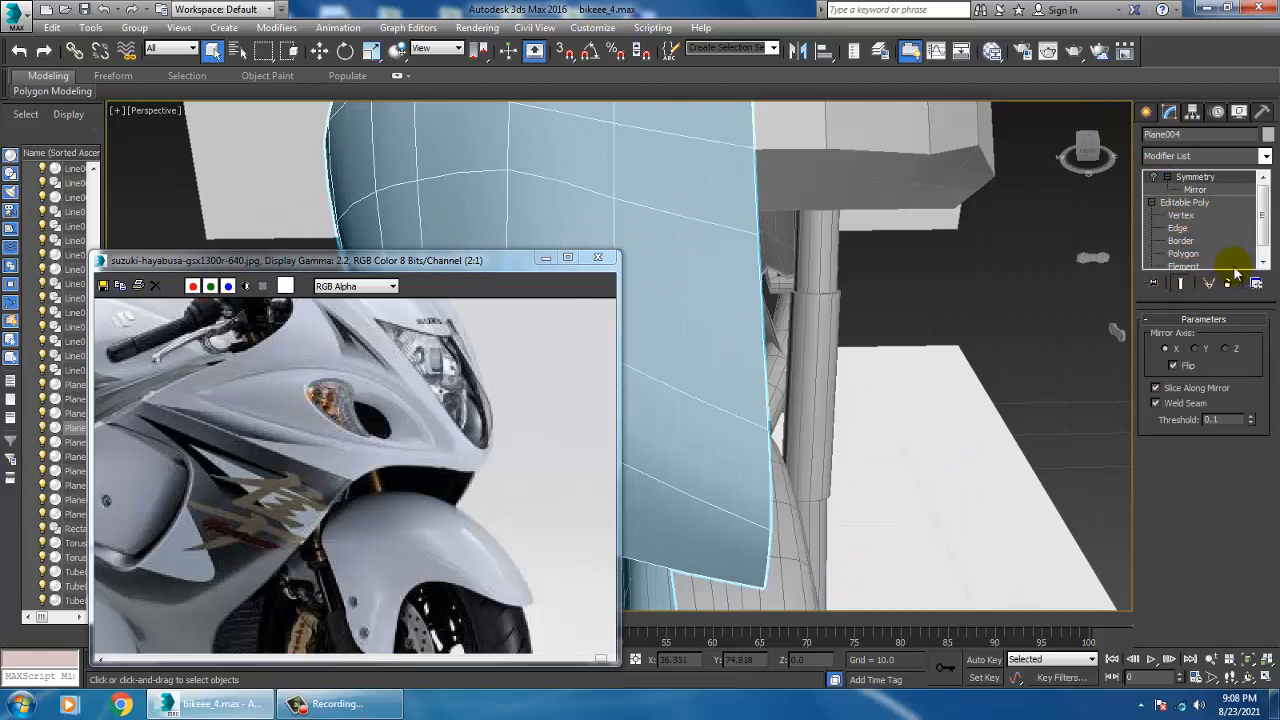
pyautogui.rightClick(634, 180)
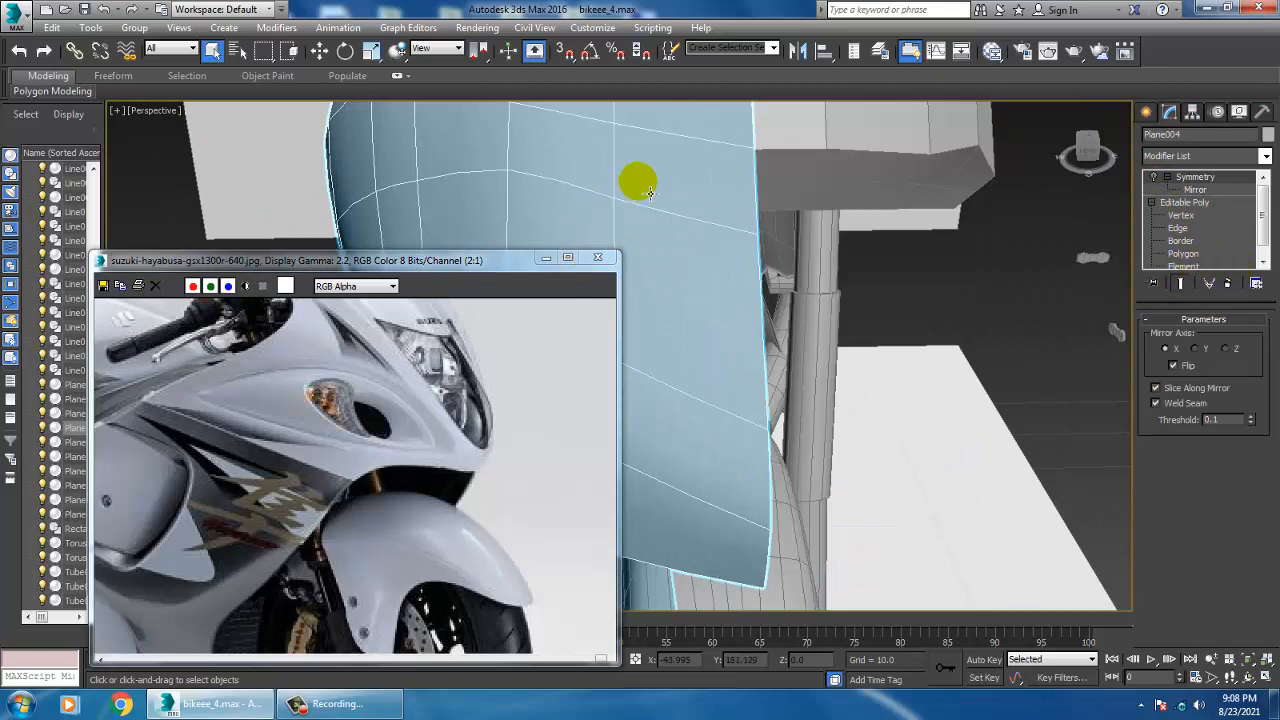
pyautogui.click(1188, 256)
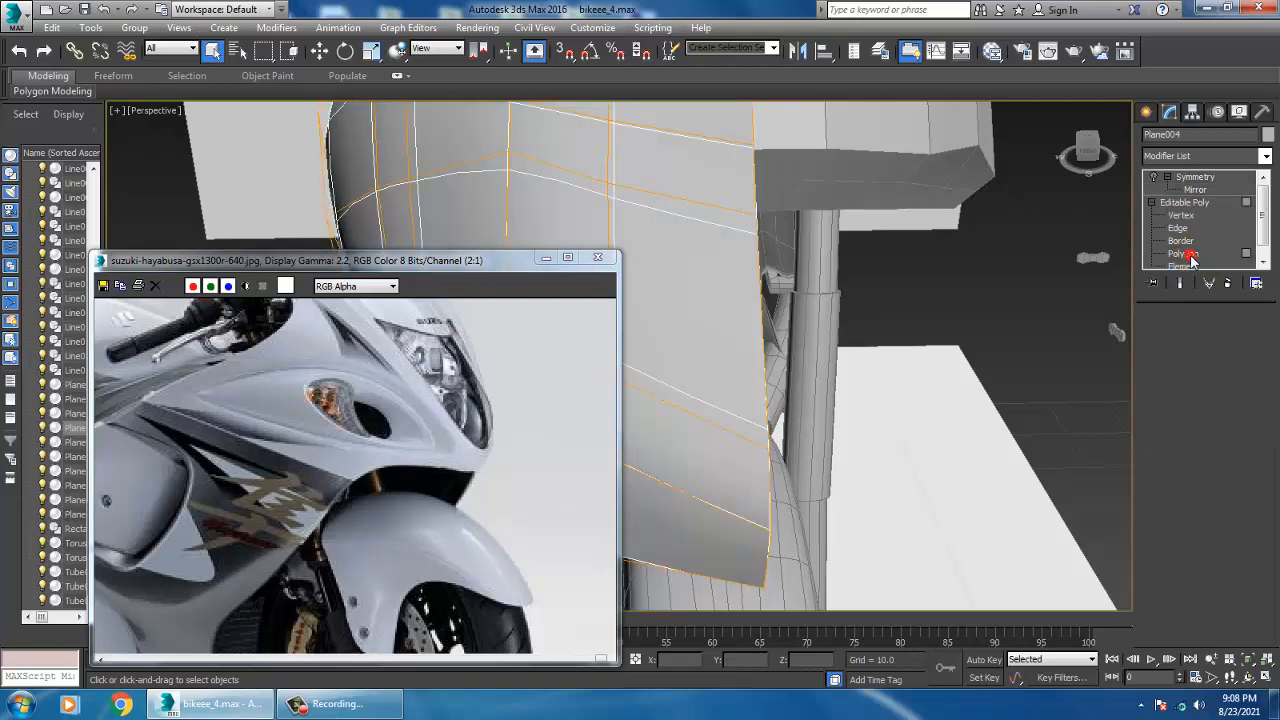
pyautogui.scroll(-5, 820, 288)
pyautogui.scroll(4, 818, 290)
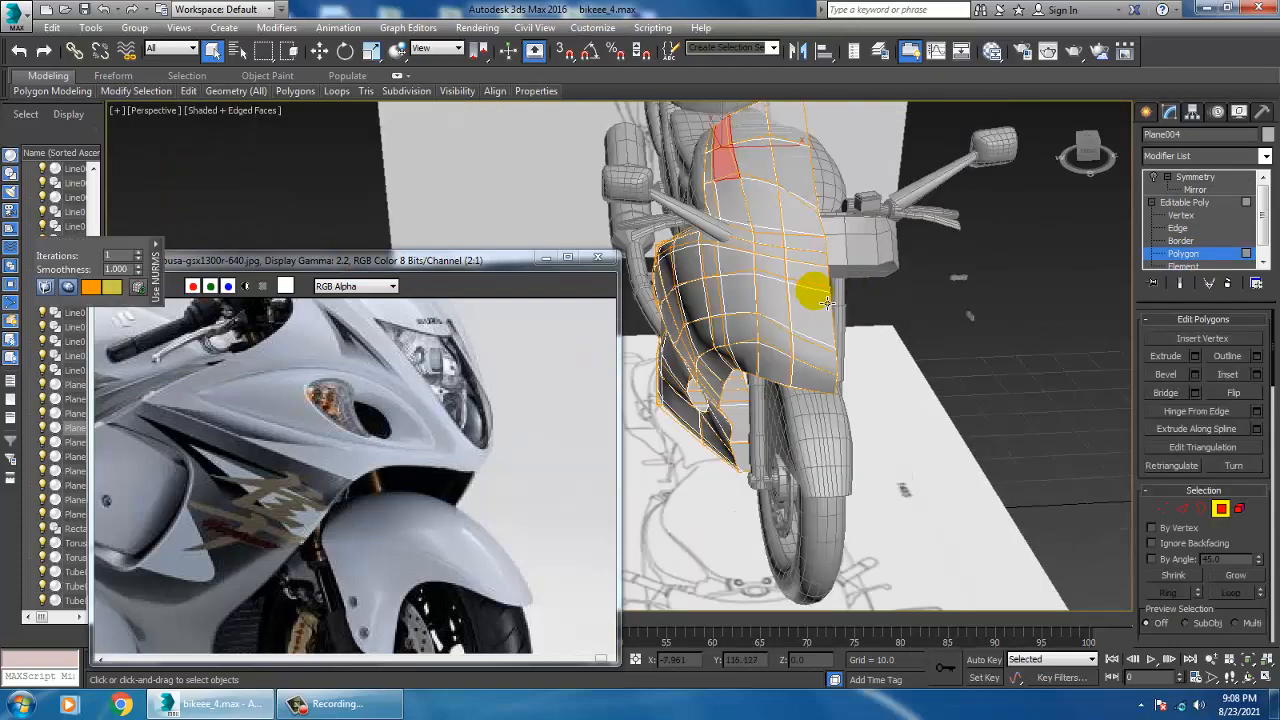
# Select the block of six polygons beside the centre edge of the fairing's nose, where the photo shows the headlight.
pyautogui.click(855, 361)
pyautogui.keyDown('alt'); pyautogui.moveTo(858, 362); pyautogui.dragTo(846, 346, button='middle'); pyautogui.keyUp('alt')
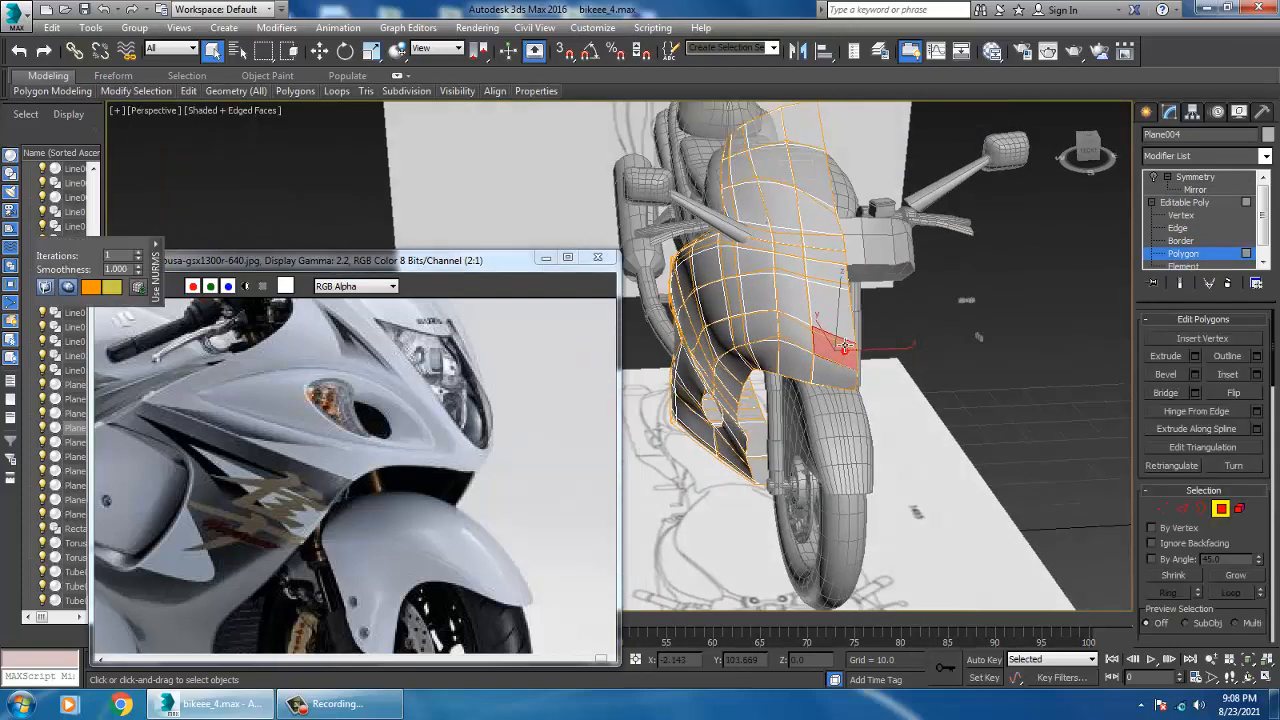
pyautogui.keyDown('ctrl'); pyautogui.click(842, 318); pyautogui.keyUp('ctrl')
pyautogui.keyDown('ctrl'); pyautogui.click(832, 284); pyautogui.keyUp('ctrl')
pyautogui.keyDown('ctrl'); pyautogui.click(798, 272); pyautogui.keyUp('ctrl')
pyautogui.keyDown('ctrl'); pyautogui.click(801, 308); pyautogui.keyUp('ctrl')
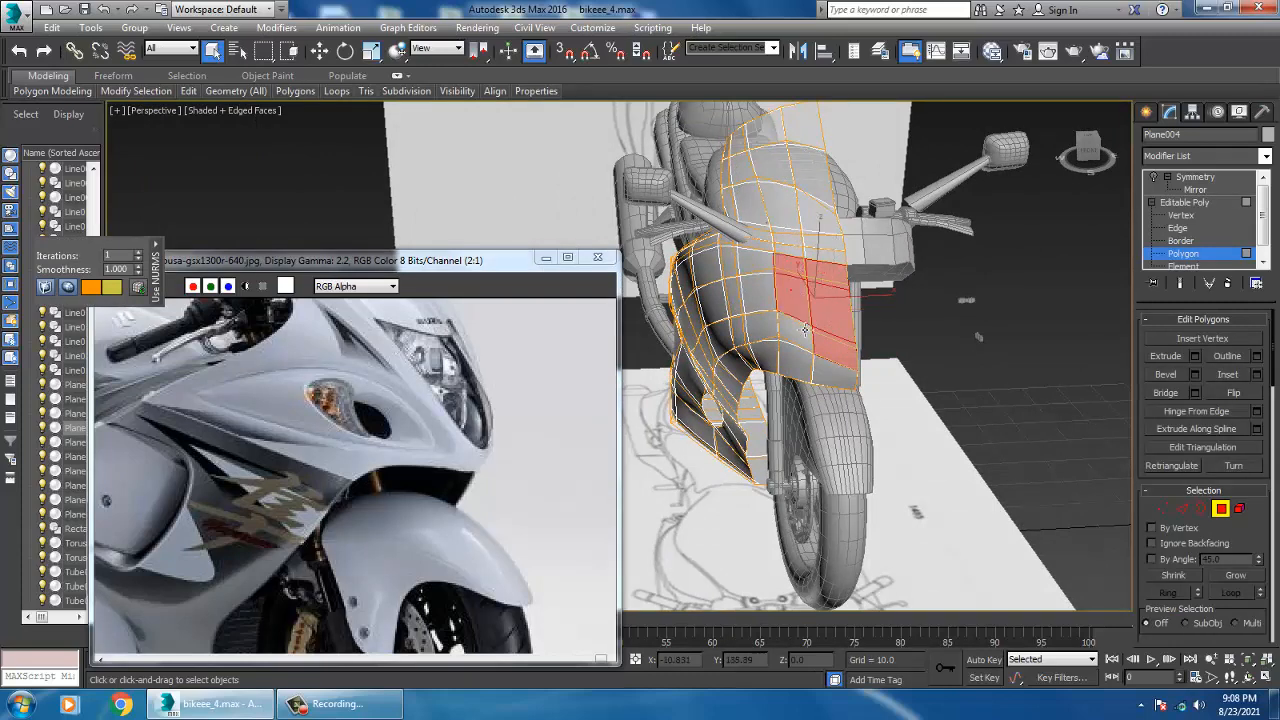
pyautogui.keyDown('ctrl'); pyautogui.click(812, 352); pyautogui.keyUp('ctrl')
pyautogui.keyDown('alt'); pyautogui.moveTo(812, 352); pyautogui.dragTo(830, 312, button='middle'); pyautogui.keyUp('alt')
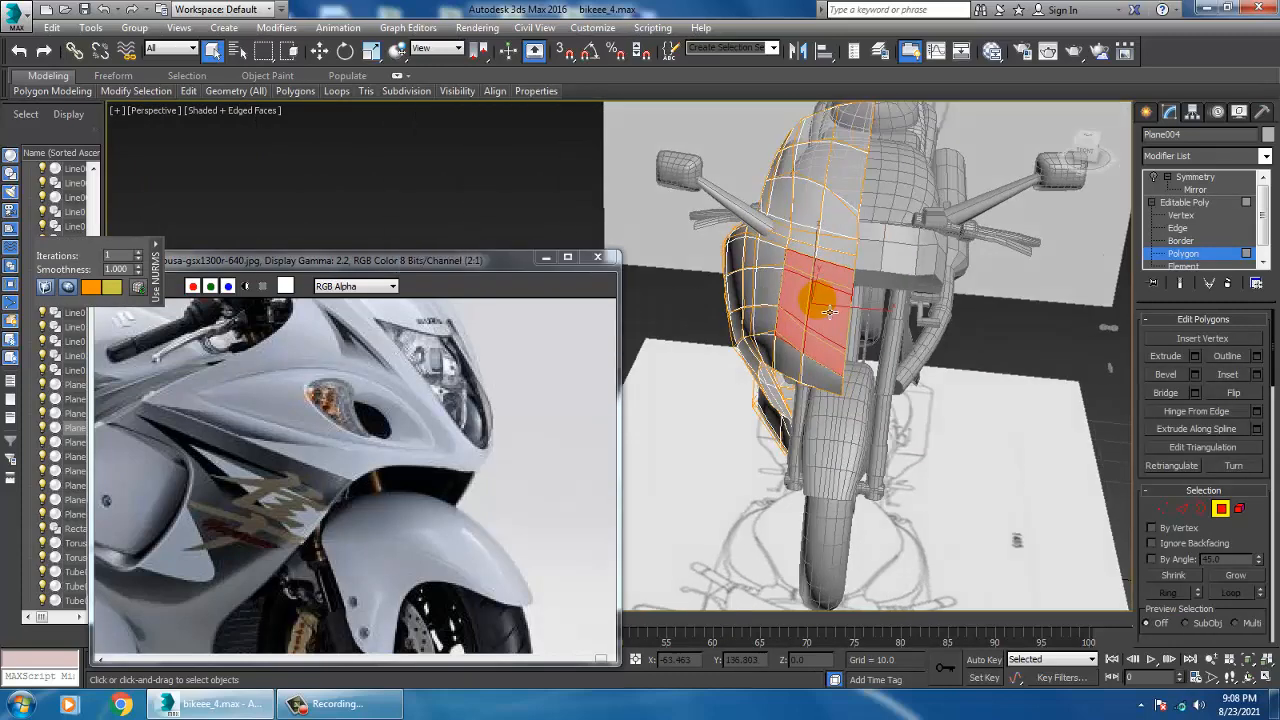
pyautogui.scroll(3, 423, 412)
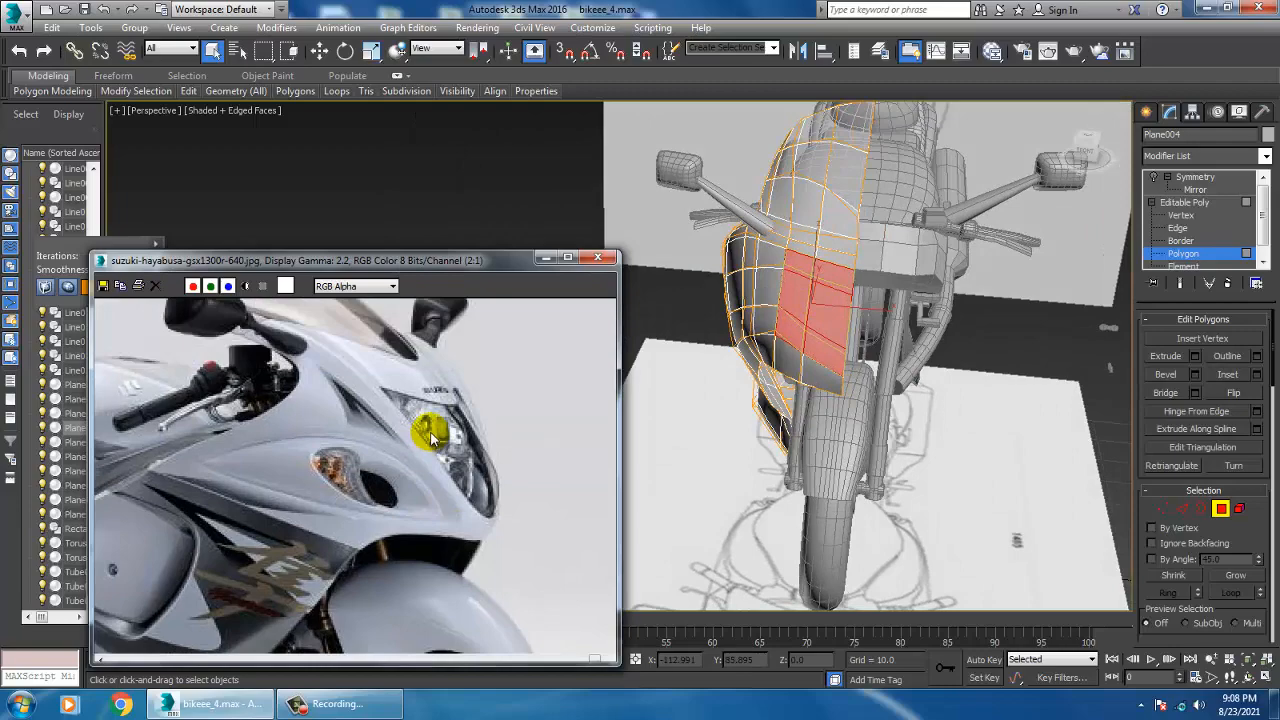
pyautogui.keyDown('alt'); pyautogui.moveTo(875, 383); pyautogui.dragTo(910, 374, button='middle'); pyautogui.keyUp('alt')
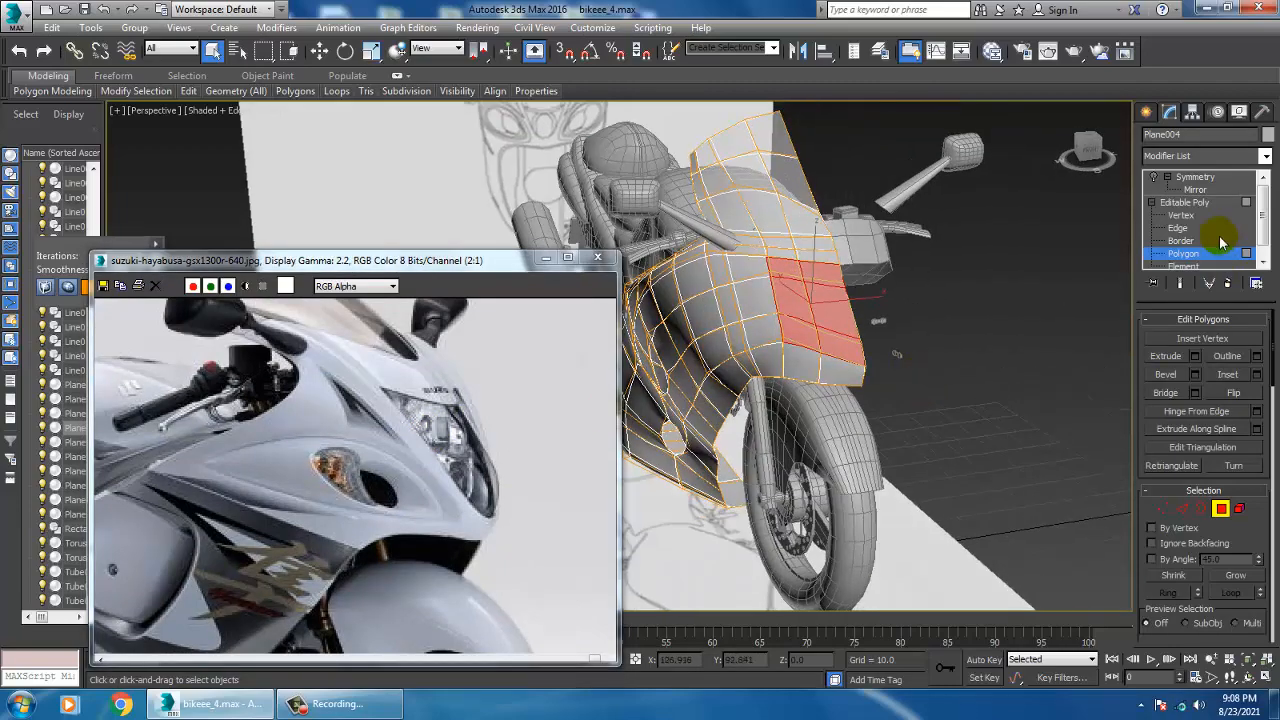
# Show the Symmetry result to check the mirrored headlight selection across the fairing's nose, and hide it again.
pyautogui.click(1195, 177)
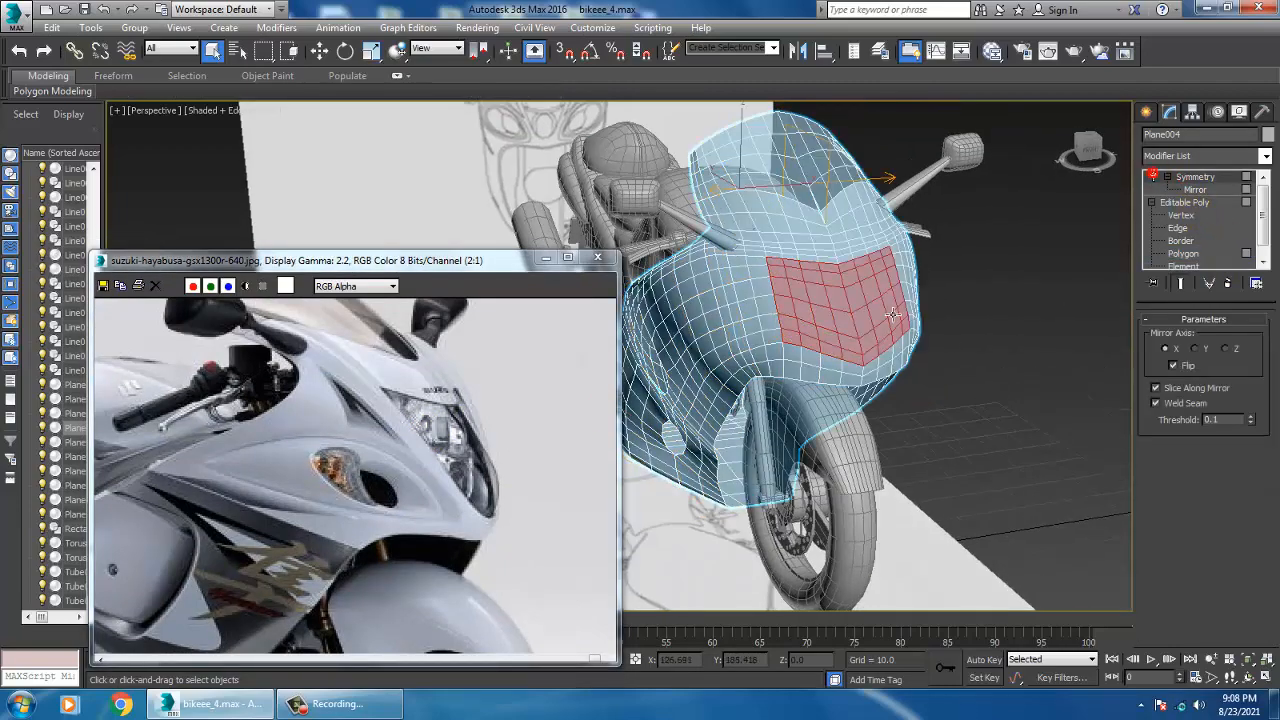
pyautogui.keyDown('alt'); pyautogui.moveTo(893, 315); pyautogui.dragTo(797, 308, button='middle'); pyautogui.keyUp('alt')
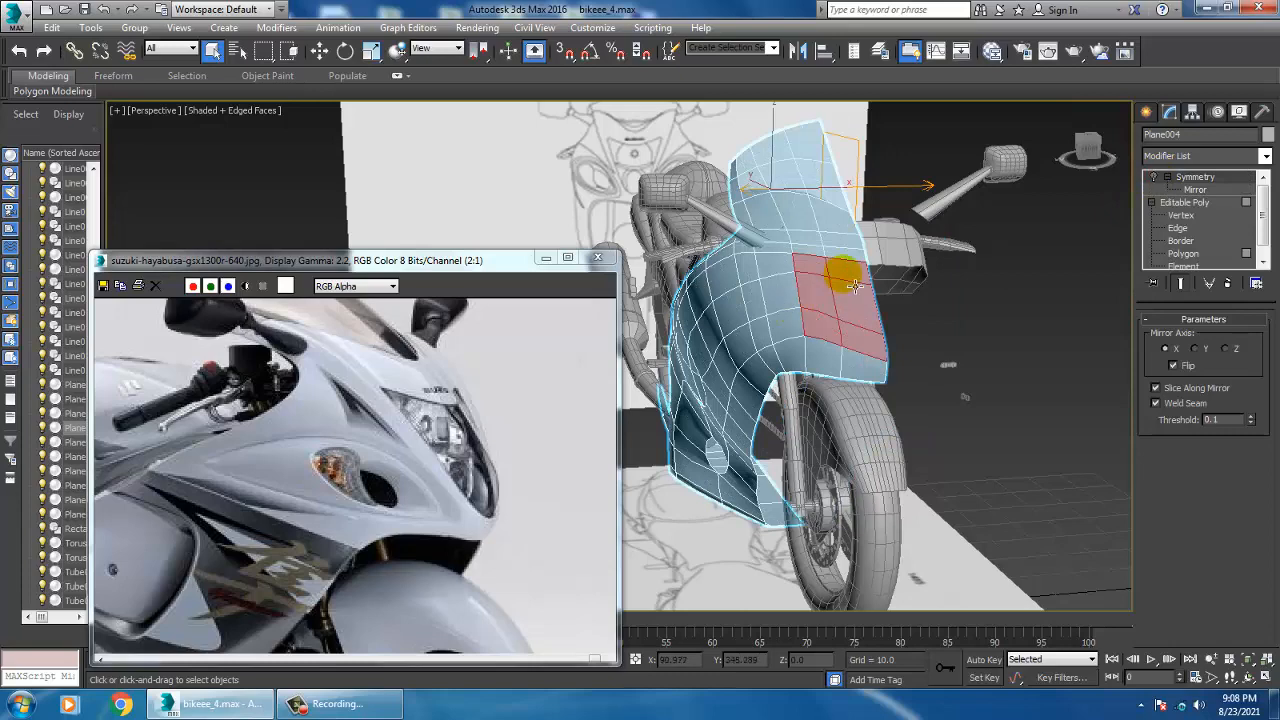
pyautogui.click(1042, 288)
pyautogui.click(856, 289)
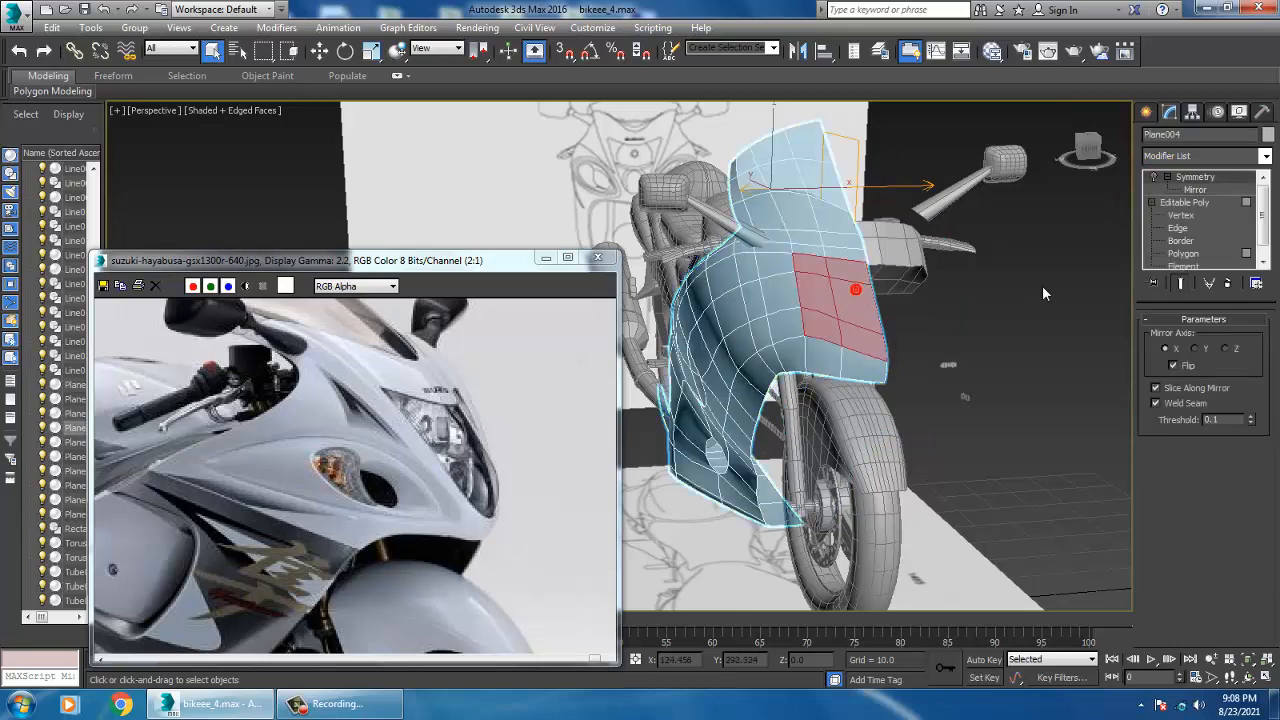
pyautogui.click(1010, 286)
pyautogui.click(845, 275)
# Go back to the selected headlight polygons, turn Symmetry on again and inspect the mirrored area up close.
pyautogui.click(1185, 254)
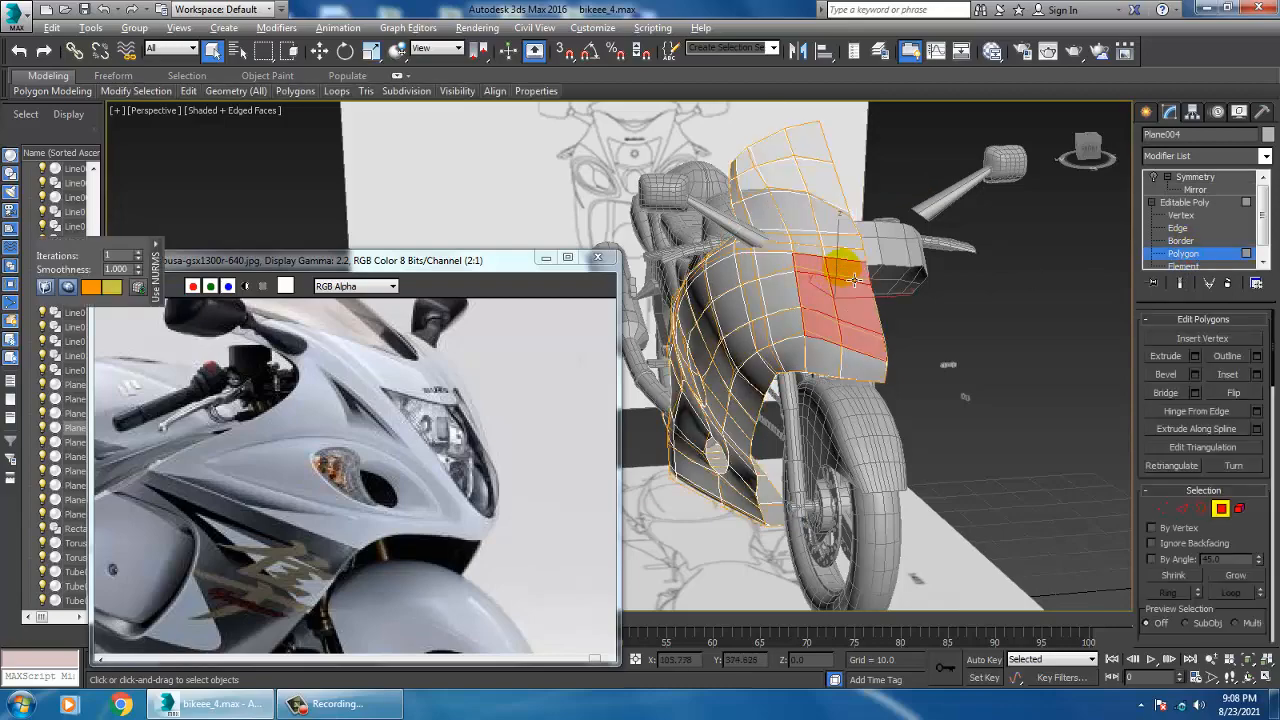
pyautogui.click(1160, 177)
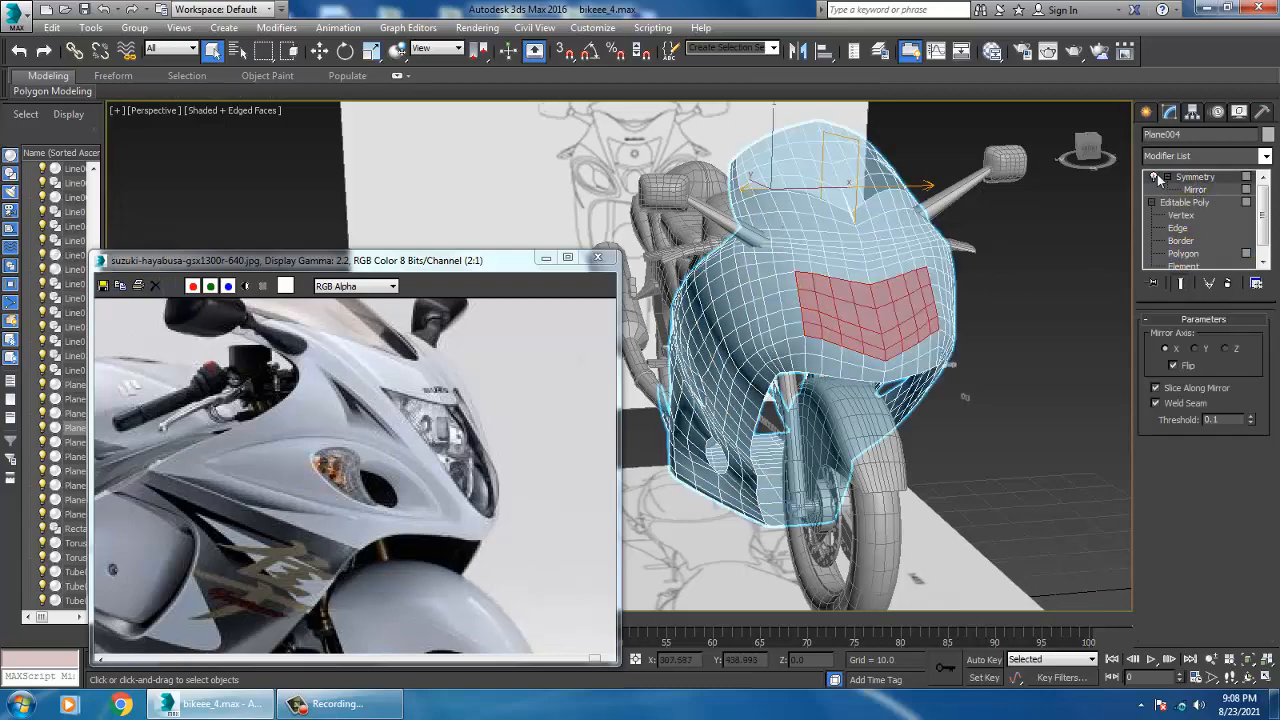
pyautogui.moveTo(827, 352)
pyautogui.keyDown('alt'); pyautogui.mouseDown(button='middle')
pyautogui.moveTo(877, 352)
pyautogui.moveTo(854, 334)
pyautogui.moveTo(849, 343)
pyautogui.moveTo(903, 362)
pyautogui.moveTo(845, 359)
pyautogui.mouseUp(button='middle'); pyautogui.keyUp('alt')
pyautogui.scroll(5, 931, 344)
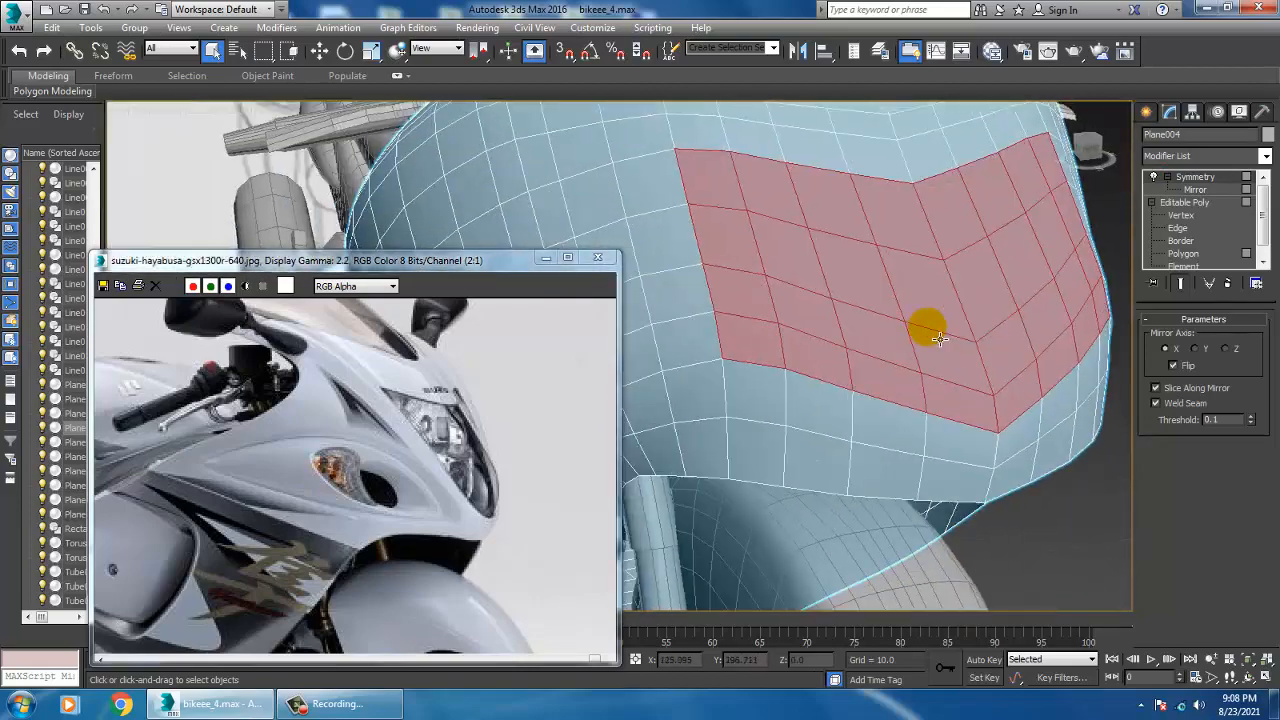
pyautogui.keyDown('alt'); pyautogui.moveTo(942, 341); pyautogui.dragTo(846, 318, button='middle'); pyautogui.keyUp('alt')
pyautogui.scroll(-5, 919, 343)
# Check the headlight polygons on the unmirrored half, and inspect them once more with the Symmetry result shown.
pyautogui.click(1183, 254)
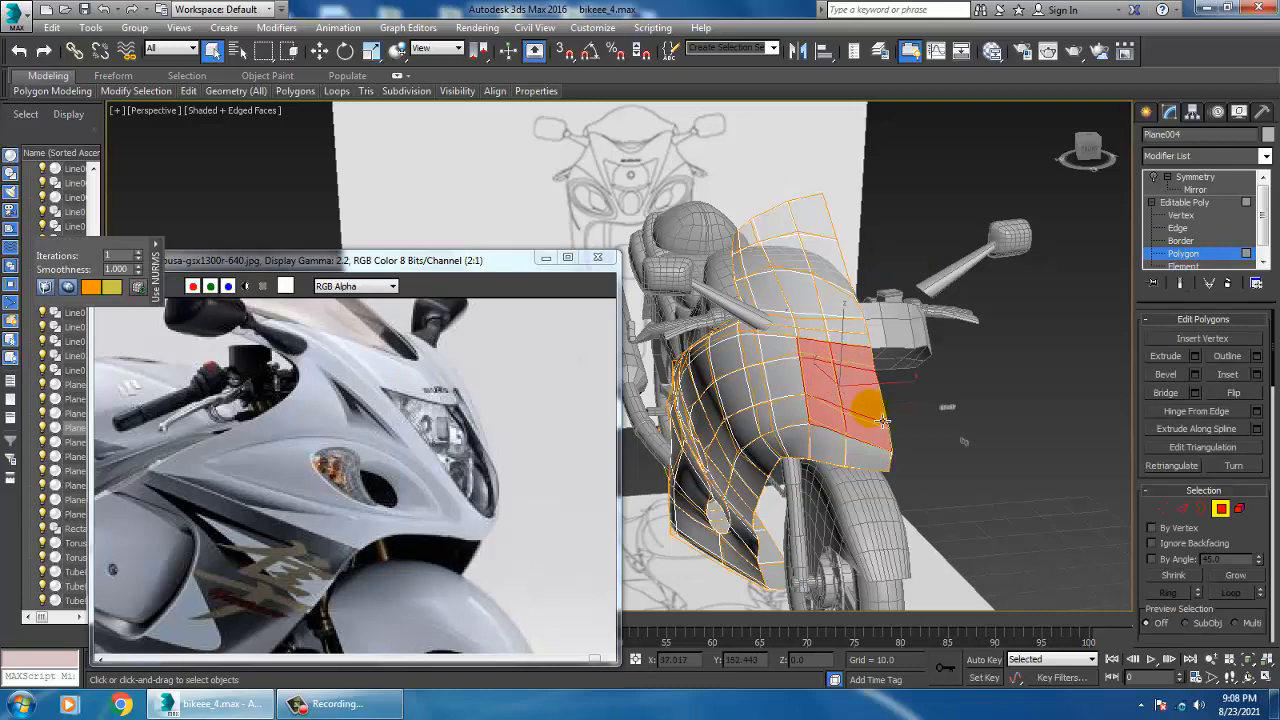
pyautogui.click(1193, 177)
pyautogui.click(1155, 177)
pyautogui.keyDown('alt'); pyautogui.moveTo(928, 388); pyautogui.dragTo(883, 357, button='middle'); pyautogui.keyUp('alt')
pyautogui.scroll(5, 868, 354)
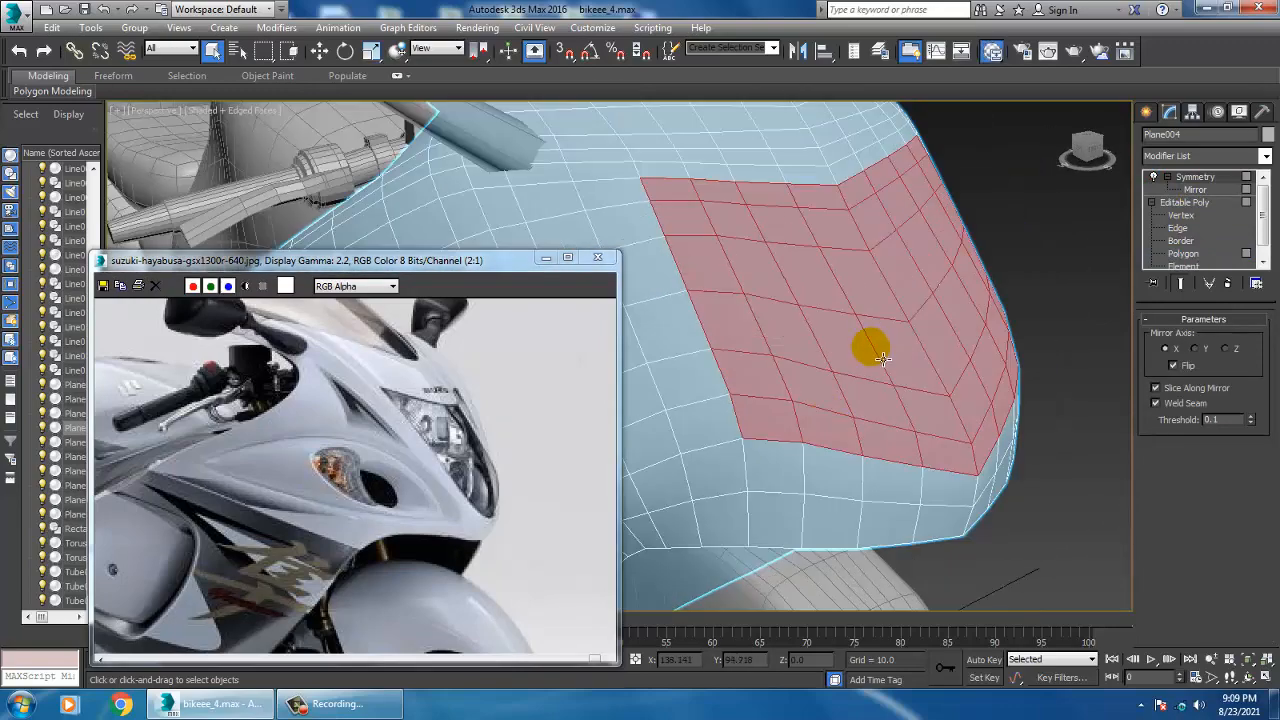
pyautogui.keyDown('alt'); pyautogui.moveTo(882, 358); pyautogui.dragTo(858, 364, button='middle'); pyautogui.keyUp('alt')
# Disable Symmetry and return to Polygon level on the fairing half with the headlight polygons in view.
pyautogui.click(1154, 178)
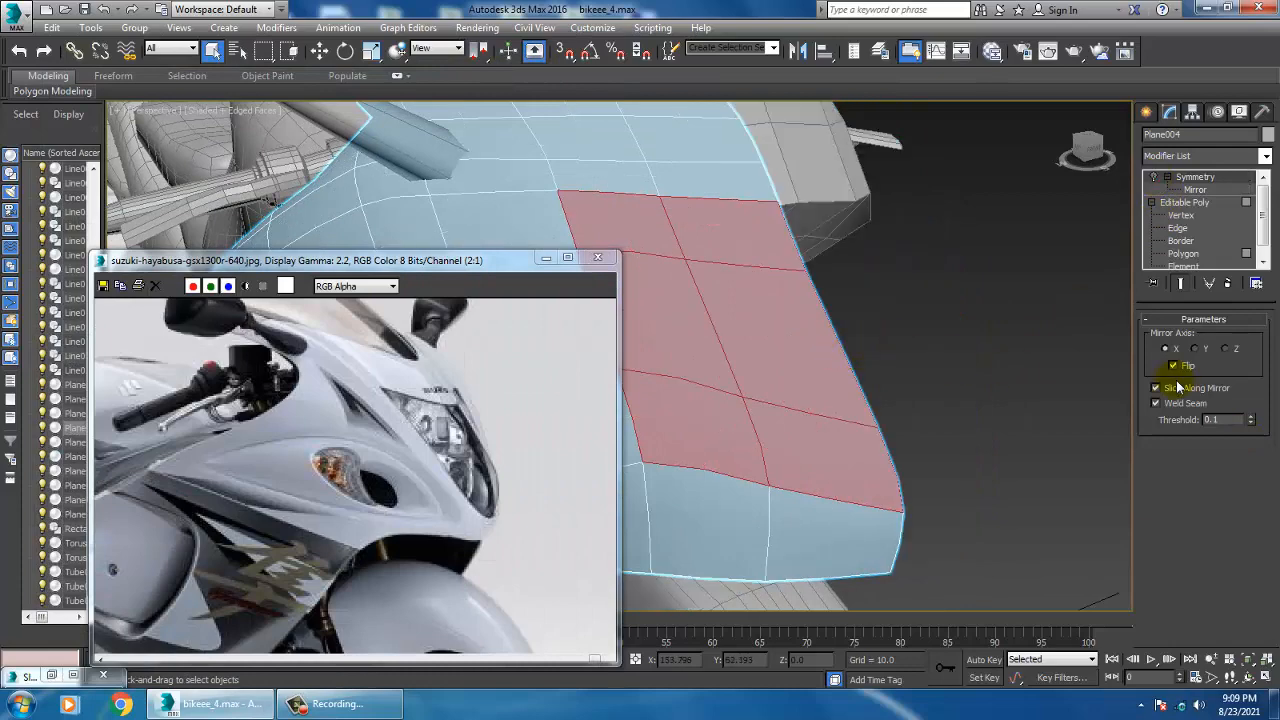
pyautogui.click(1201, 257)
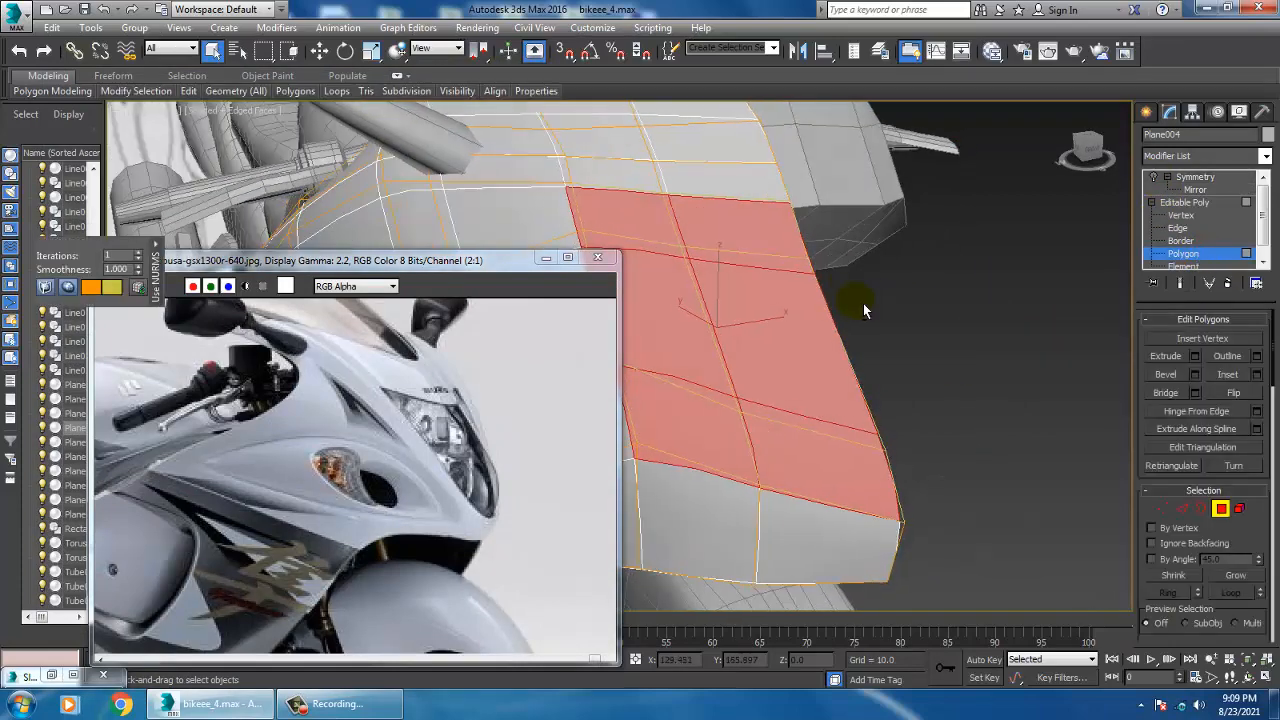
pyautogui.moveTo(859, 301); pyautogui.dragTo(915, 313, button='middle')
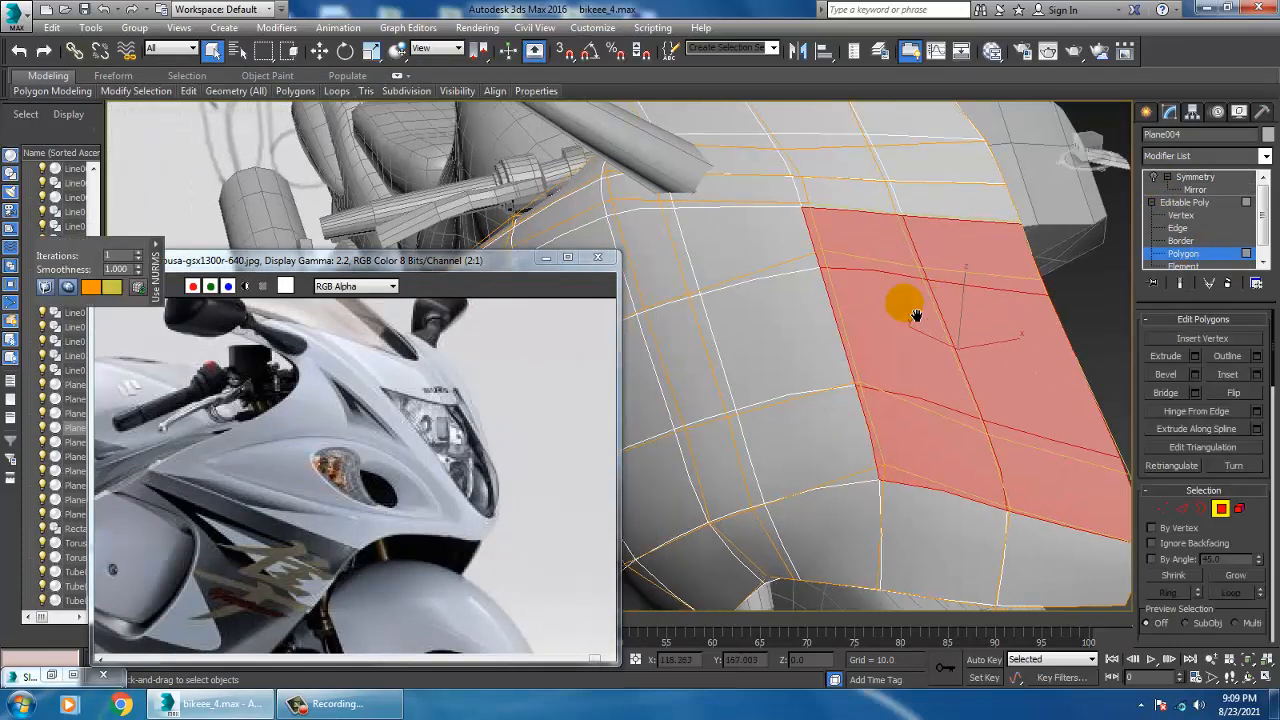
# Bevel the selected headlight polygons with a height of about 1.586 and an outline of about -0.741.
pyautogui.click(1196, 376)
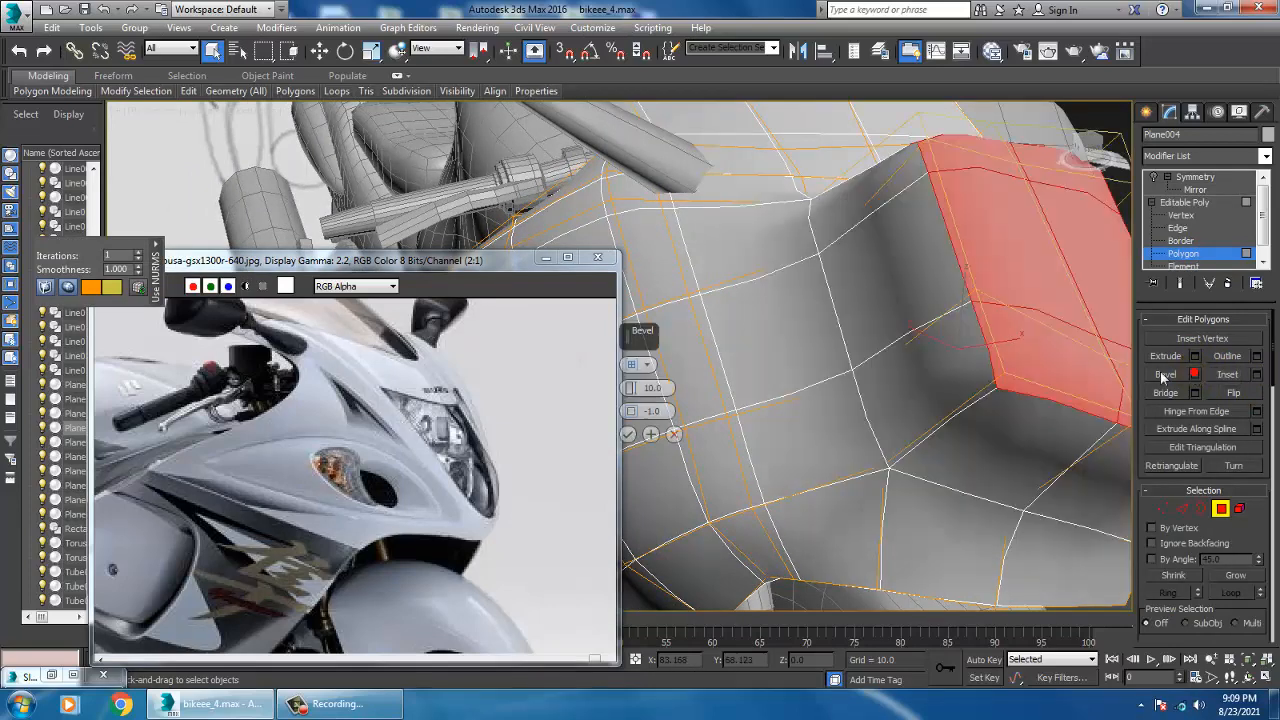
pyautogui.moveTo(632, 389); pyautogui.dragTo(656, 441)
pyautogui.scroll(-5, 842, 401)
pyautogui.scroll(-5, 851, 412)
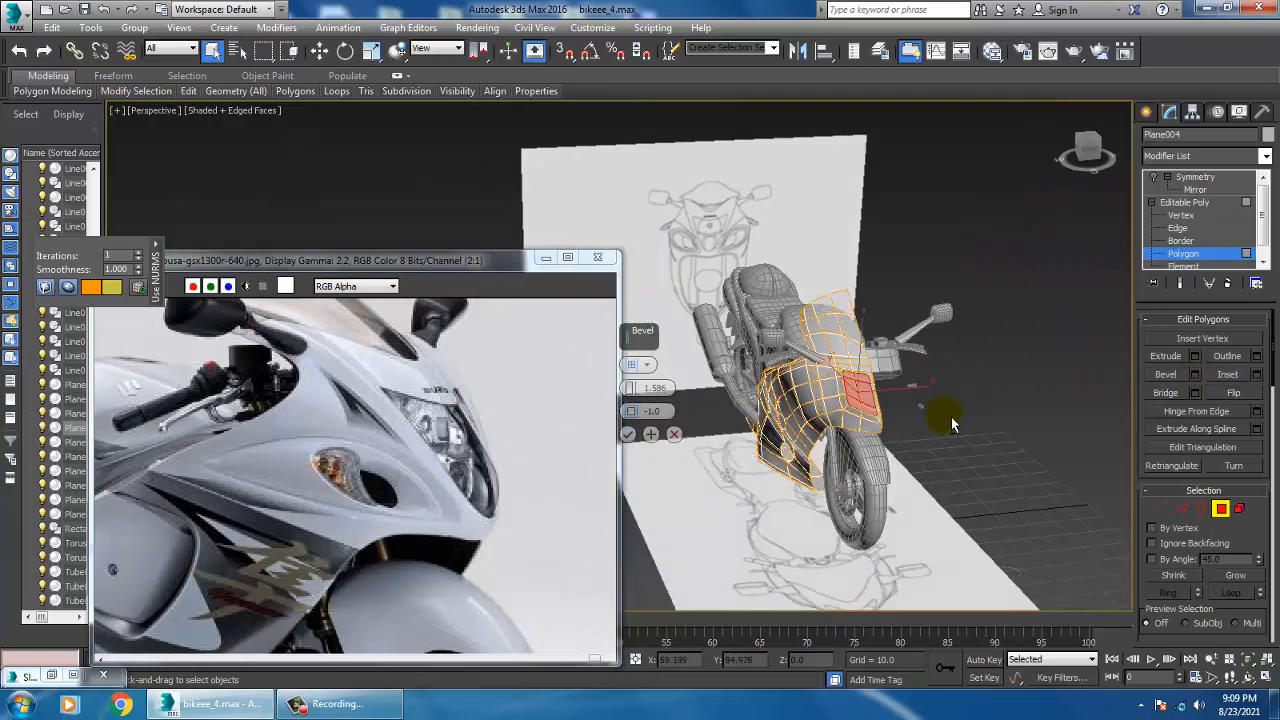
pyautogui.scroll(10, 862, 414)
pyautogui.keyDown('alt'); pyautogui.moveTo(876, 419); pyautogui.dragTo(820, 425, button='middle'); pyautogui.keyUp('alt')
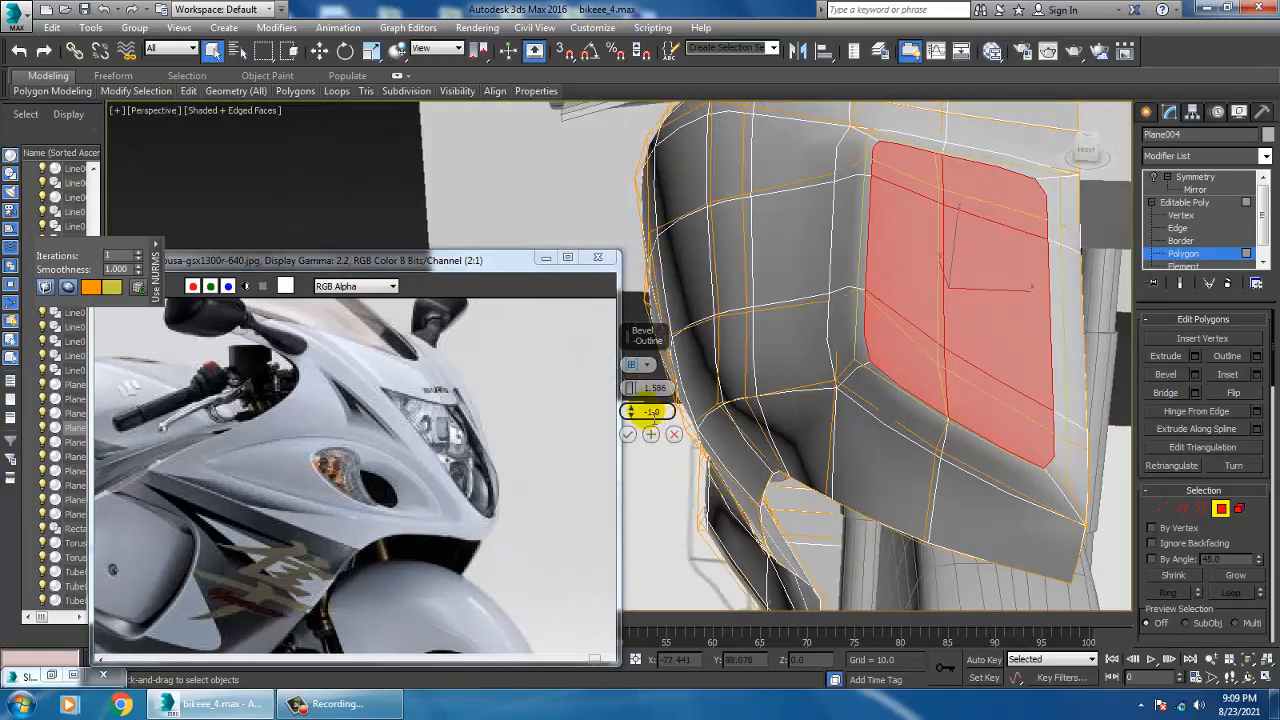
pyautogui.keyDown('alt'); pyautogui.moveTo(920, 366); pyautogui.dragTo(925, 340, button='middle'); pyautogui.keyUp('alt')
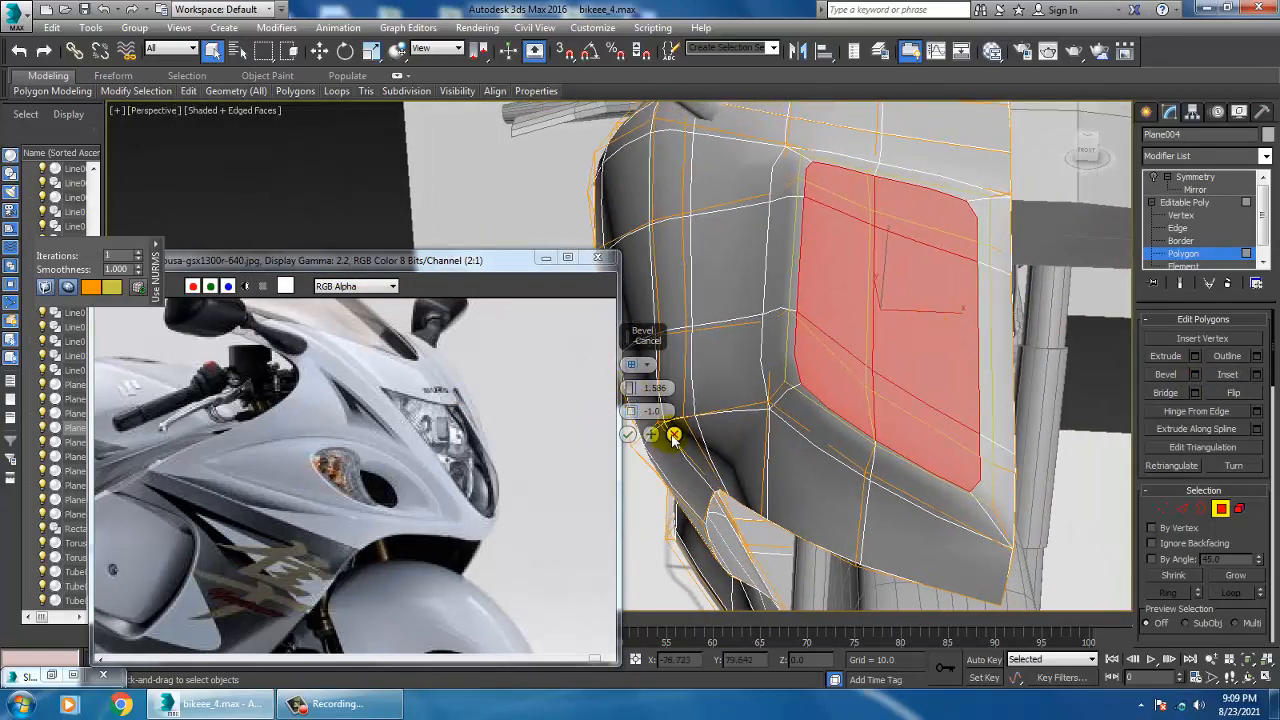
pyautogui.moveTo(632, 411); pyautogui.dragTo(633, 417)
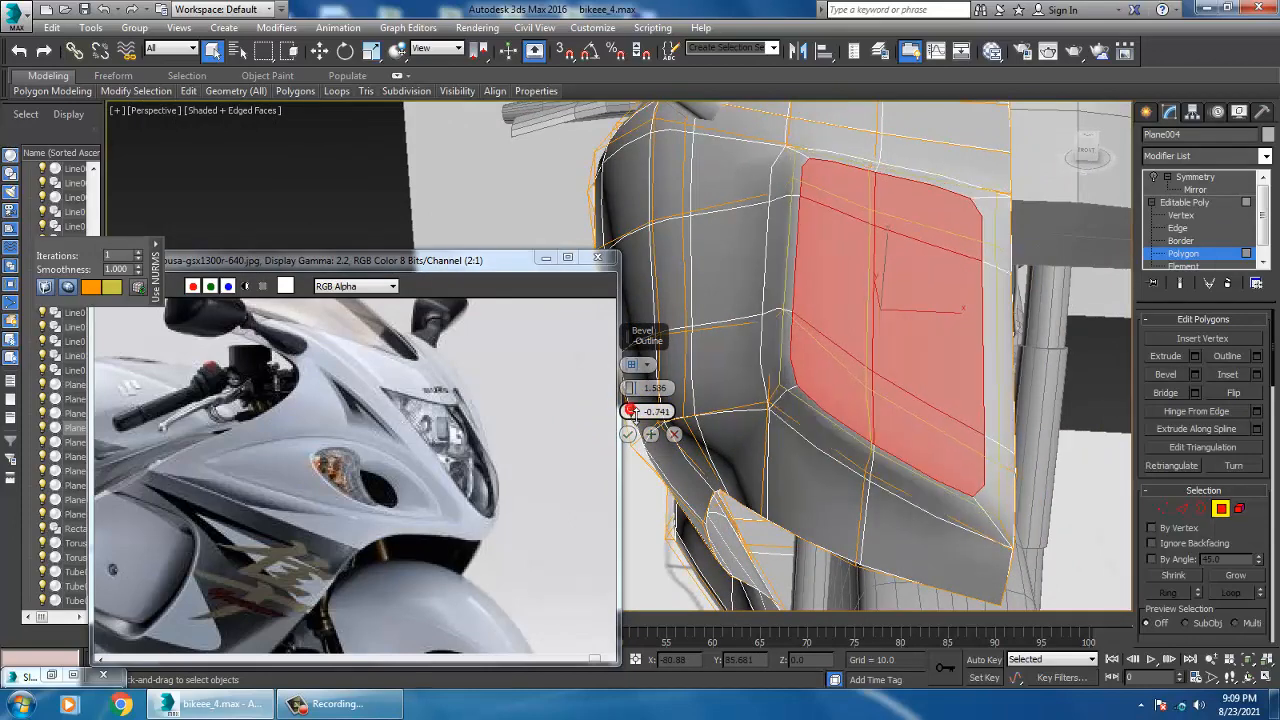
pyautogui.press('w')
pyautogui.moveTo(926, 312)
pyautogui.mouseDown()
pyautogui.moveTo(950, 325)
pyautogui.moveTo(940, 314)
pyautogui.mouseUp()
pyautogui.click(628, 435)
# Inspect the mirrored bevel along the fairing's centre seam, and remove the Symmetry modifier and NURMS smoothing from the fairing half.
pyautogui.scroll(-6, 870, 380)
pyautogui.click(1195, 177)
pyautogui.keyDown('alt'); pyautogui.moveTo(870, 380); pyautogui.dragTo(835, 375, button='middle'); pyautogui.keyUp('alt')
pyautogui.click(1154, 177)
pyautogui.scroll(5, 868, 300)
pyautogui.moveTo(870, 300); pyautogui.dragTo(806, 377, button='middle')
pyautogui.keyDown('alt'); pyautogui.moveTo(904, 392); pyautogui.dragTo(974, 396, button='middle'); pyautogui.keyUp('alt')
pyautogui.scroll(-5, 945, 377)
pyautogui.click(1152, 178)
pyautogui.scroll(5, 850, 392)
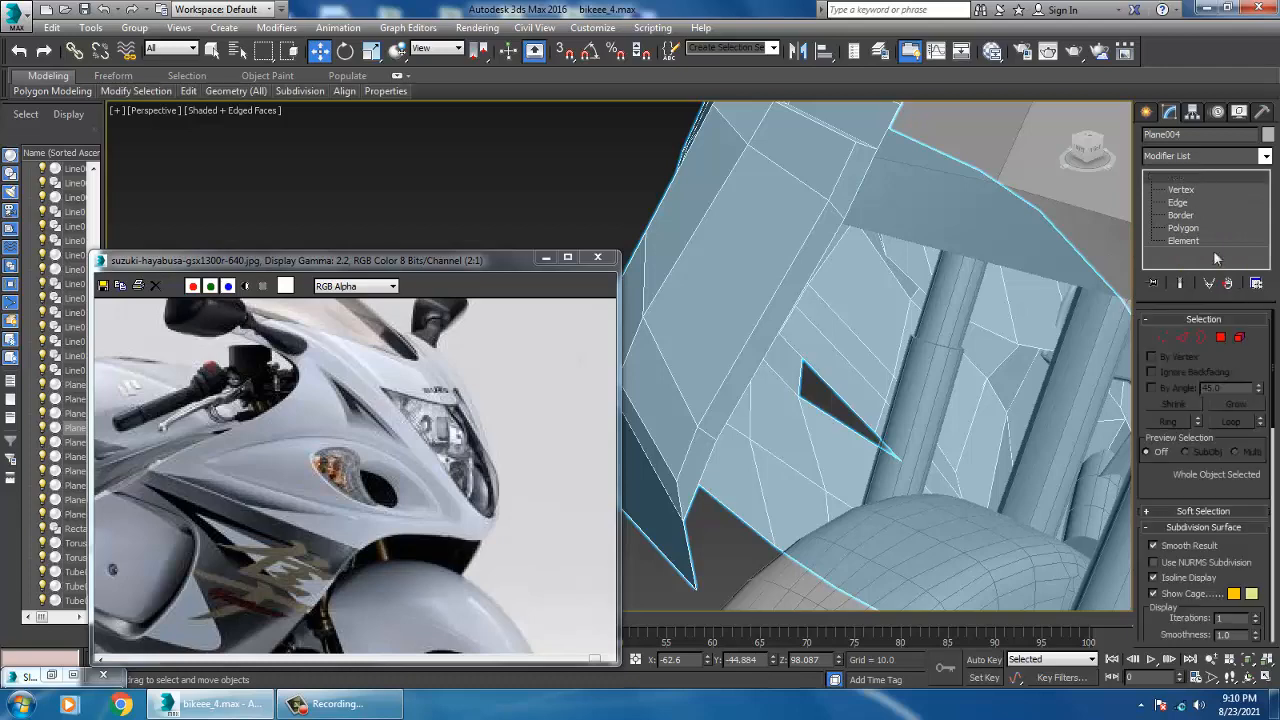
# Delete the two narrow side-wall polygons that the bevel left along the fairing's centre line.
pyautogui.click(1187, 231)
pyautogui.click(850, 196)
pyautogui.keyDown('ctrl'); pyautogui.click(784, 306); pyautogui.keyUp('ctrl')
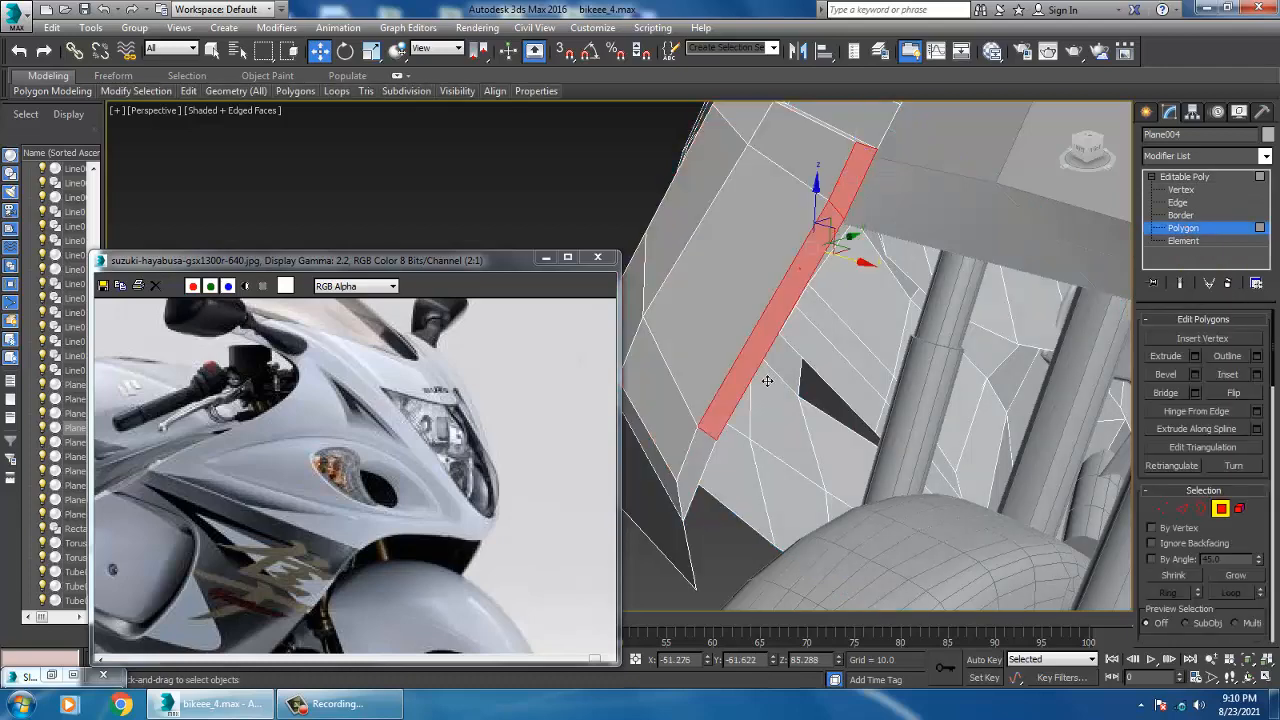
pyautogui.press('Delete')
pyautogui.scroll(-8, 707, 483)
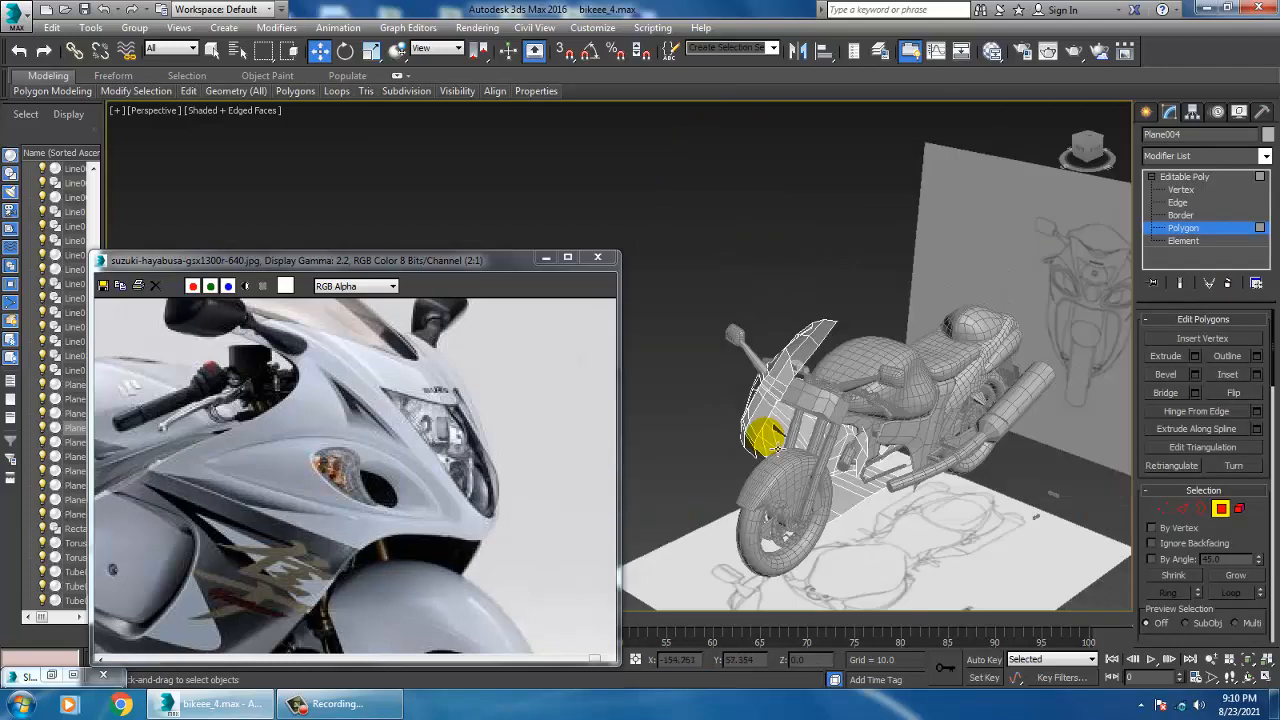
# Select the vertices at the bevelled headlight's upper outer corner in wireframe, move them slightly to refine the corner, and leave Vertex level.
pyautogui.keyDown('alt'); pyautogui.moveTo(772, 447); pyautogui.dragTo(932, 438, button='middle'); pyautogui.keyUp('alt')
pyautogui.scroll(4, 932, 438)
pyautogui.scroll(8, 930, 438)
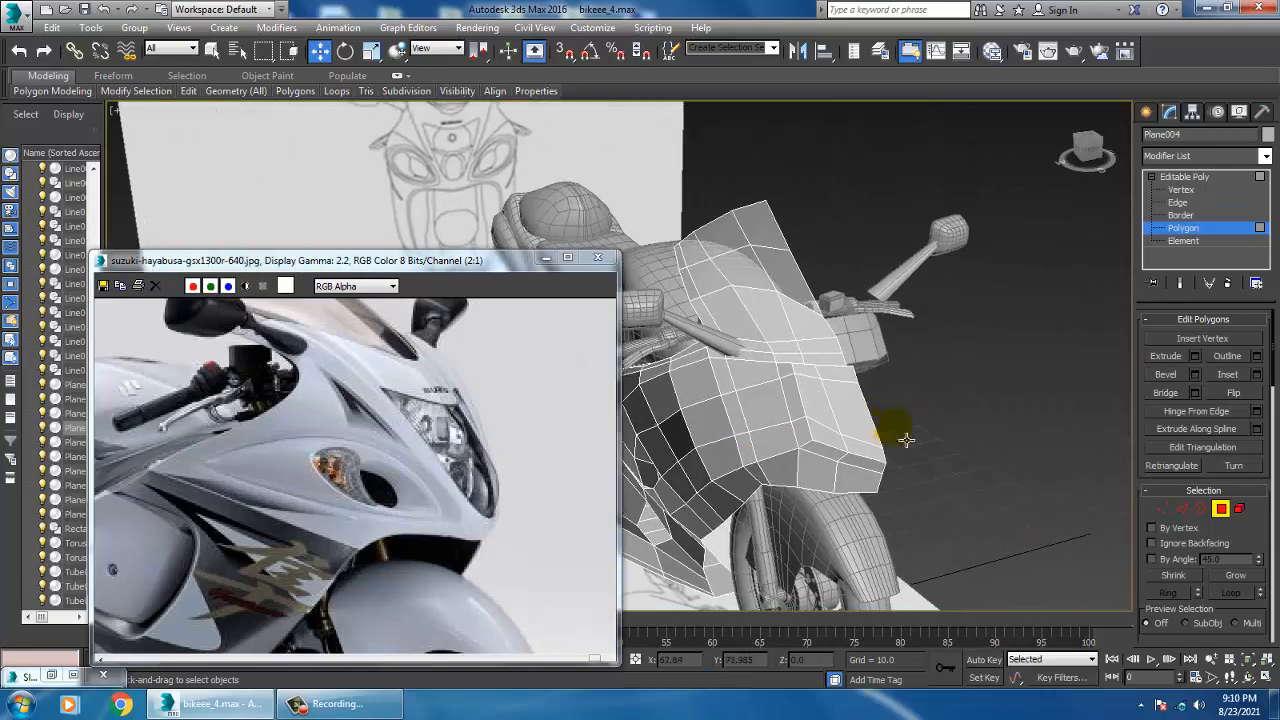
pyautogui.press('1')
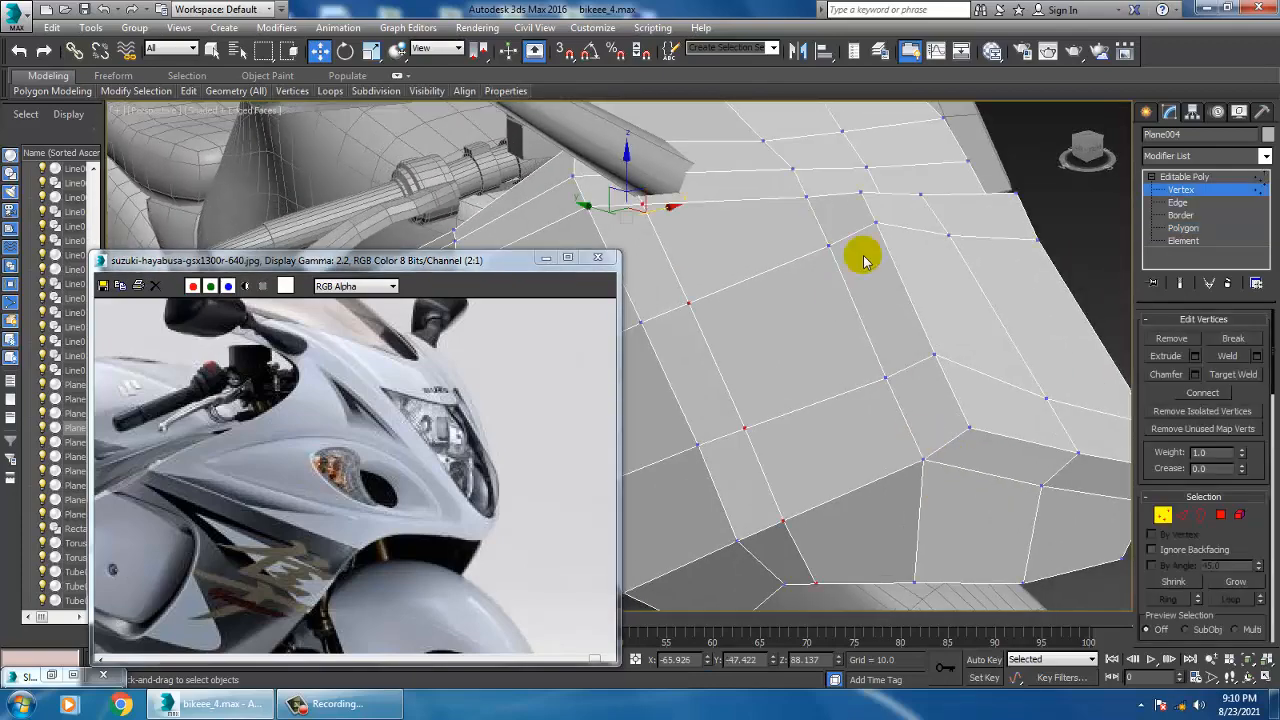
pyautogui.keyDown('alt'); pyautogui.moveTo(956, 217); pyautogui.dragTo(823, 310, button='middle'); pyautogui.keyUp('alt')
pyautogui.press('F3')
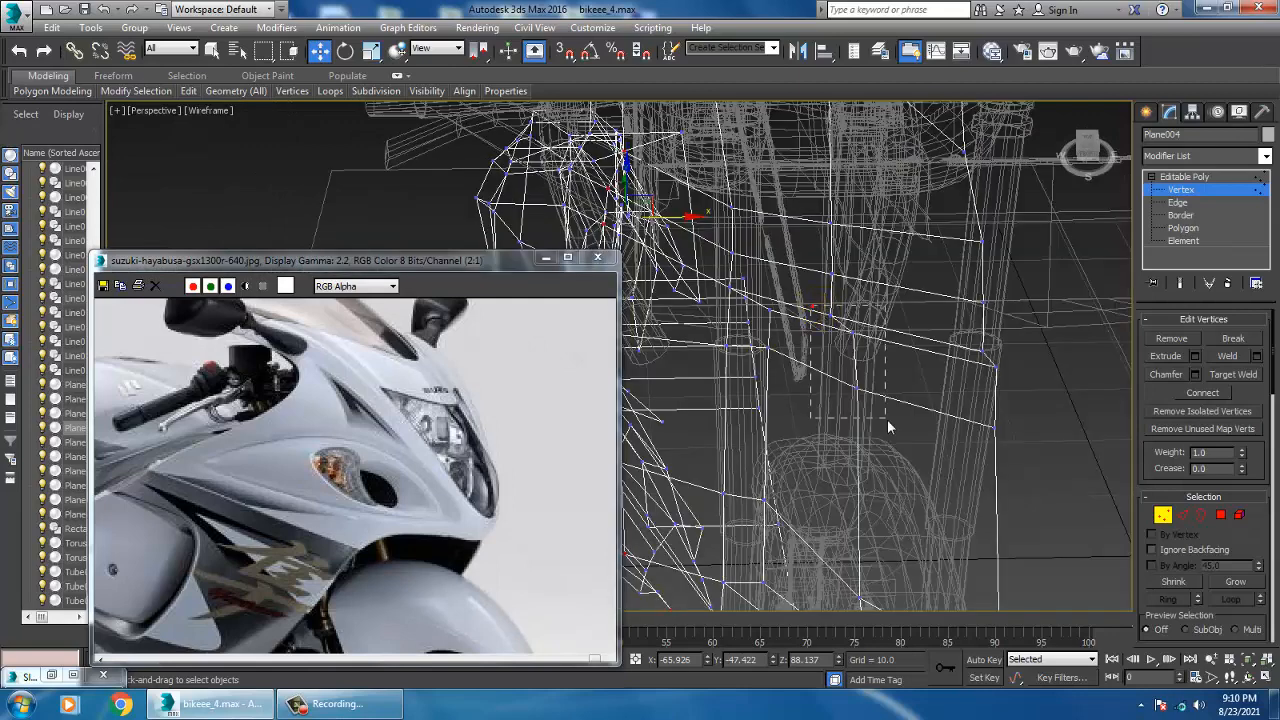
pyautogui.moveTo(888, 421); pyautogui.dragTo(888, 421)
pyautogui.press('F3')
pyautogui.moveTo(866, 359)
pyautogui.keyDown('alt'); pyautogui.mouseDown(button='middle')
pyautogui.moveTo(904, 317)
pyautogui.moveTo(760, 384)
pyautogui.mouseUp(button='middle'); pyautogui.keyUp('alt')
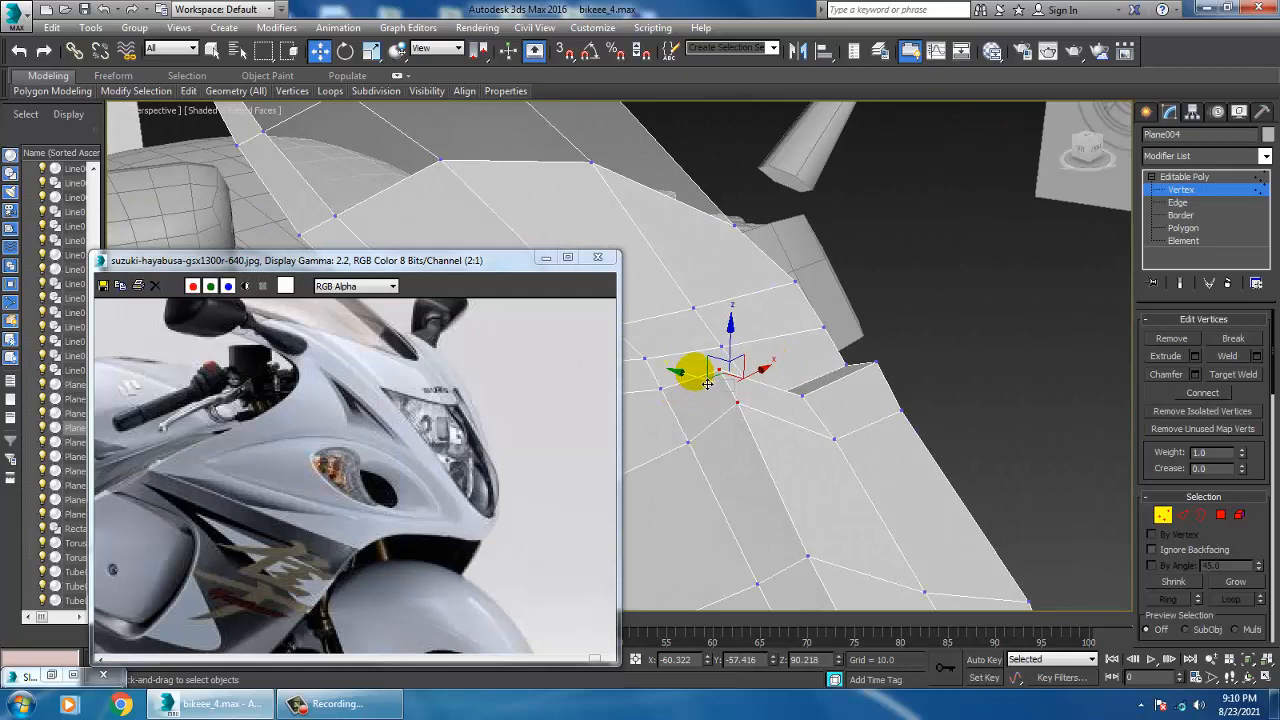
pyautogui.moveTo(773, 382); pyautogui.dragTo(759, 377)
pyautogui.keyDown('alt'); pyautogui.moveTo(796, 402); pyautogui.dragTo(726, 411, button='middle'); pyautogui.keyUp('alt')
pyautogui.moveTo(785, 396); pyautogui.dragTo(800, 403)
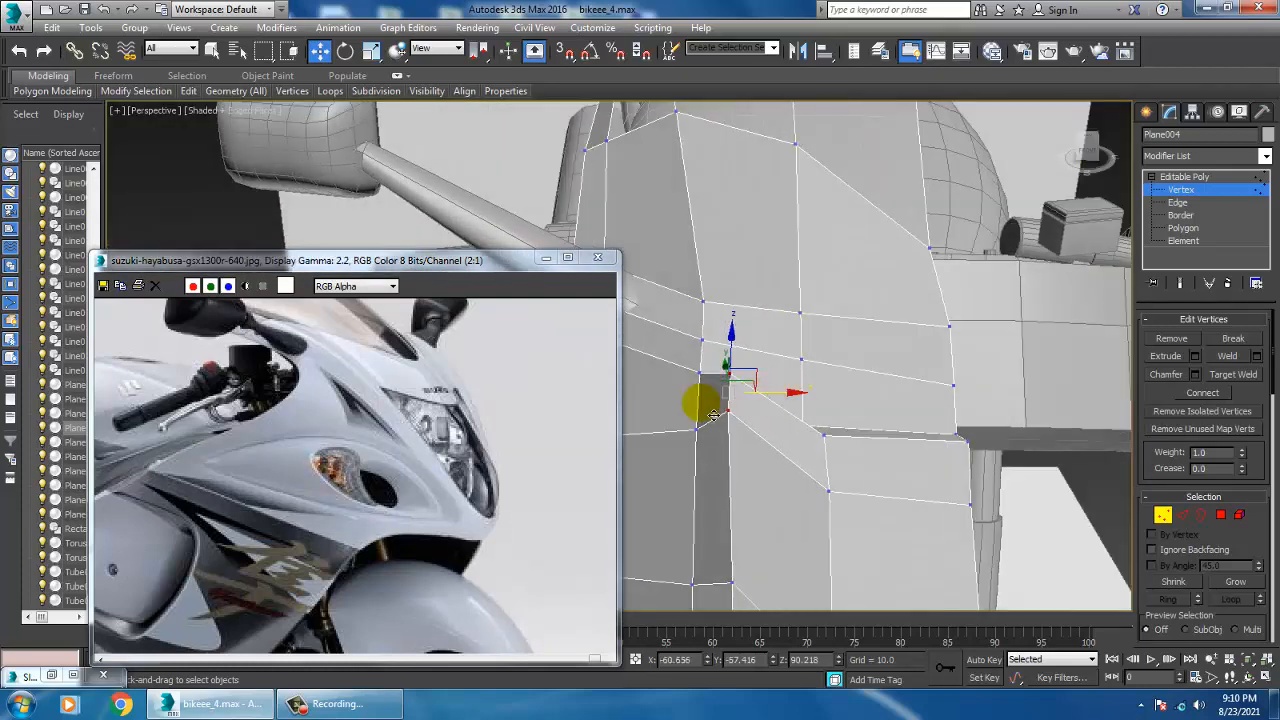
pyautogui.keyDown('alt'); pyautogui.moveTo(709, 408); pyautogui.dragTo(655, 400, button='middle'); pyautogui.keyUp('alt')
pyautogui.click(1184, 177)
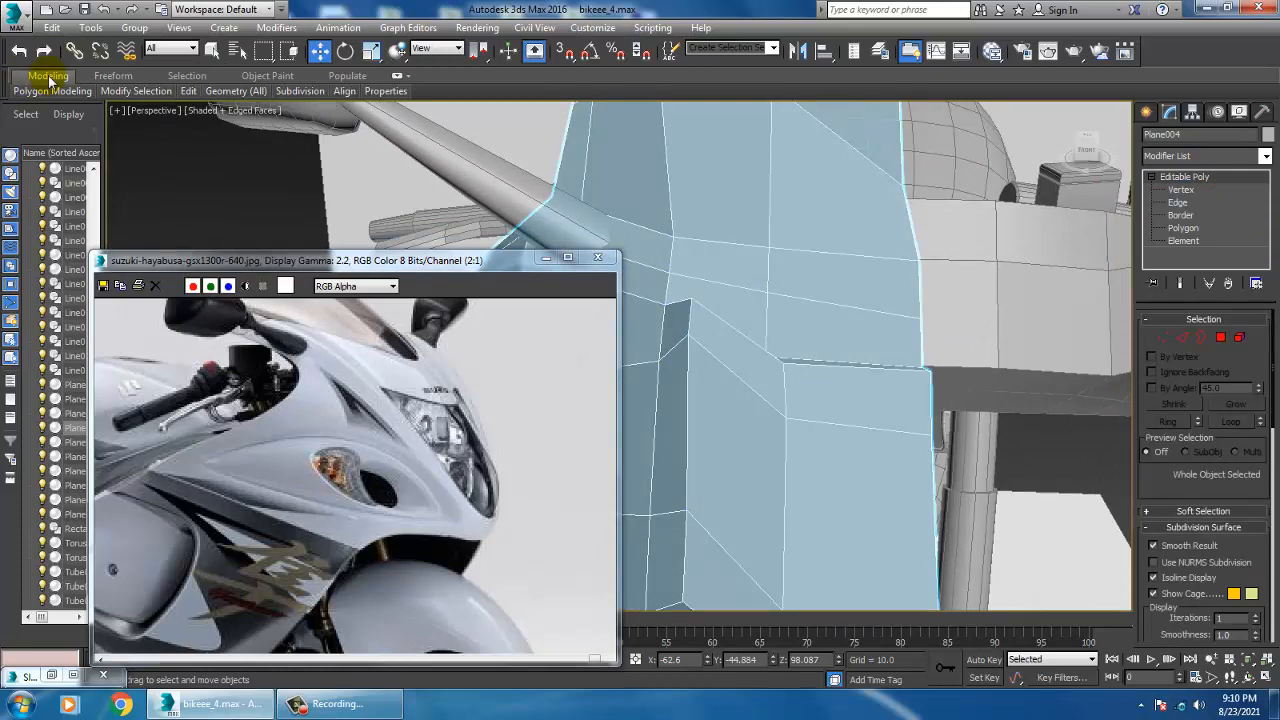
# Add a Swift Loop running lengthwise through the middle of the headlight area and adjust its vertices at the headlight's upper edge.
pyautogui.click(46, 77)
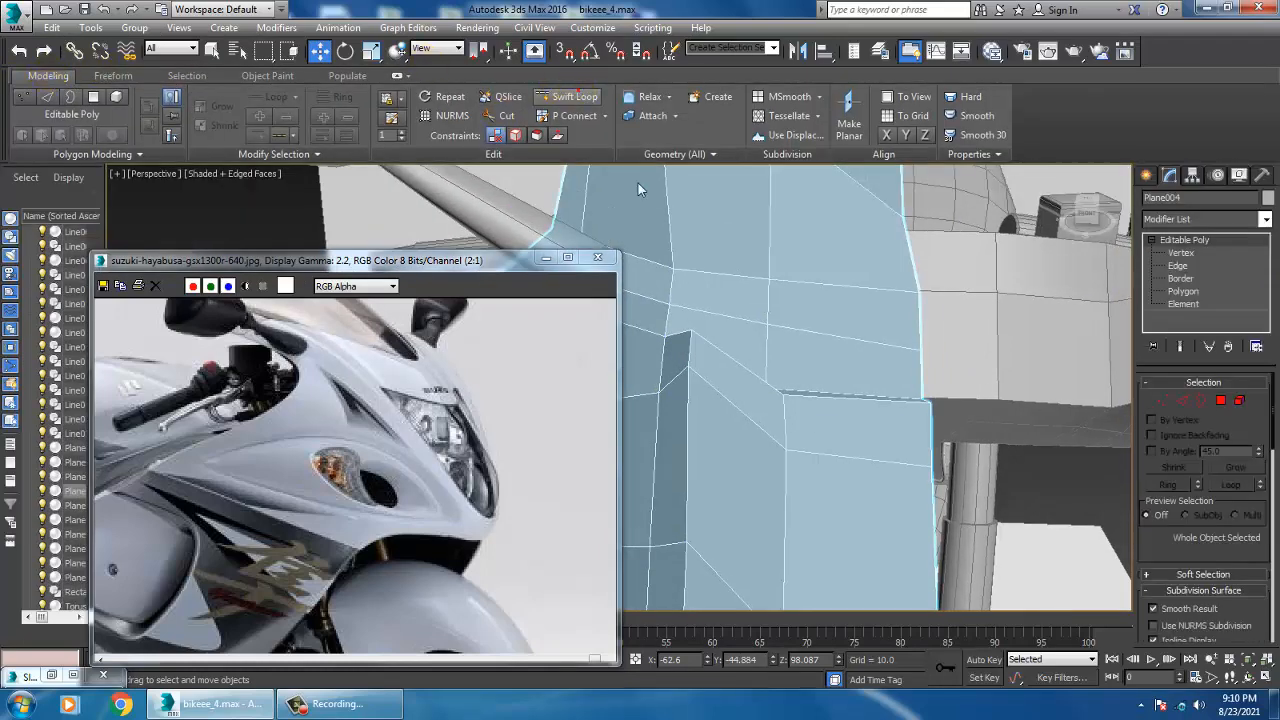
pyautogui.click(853, 400)
pyautogui.click(868, 393)
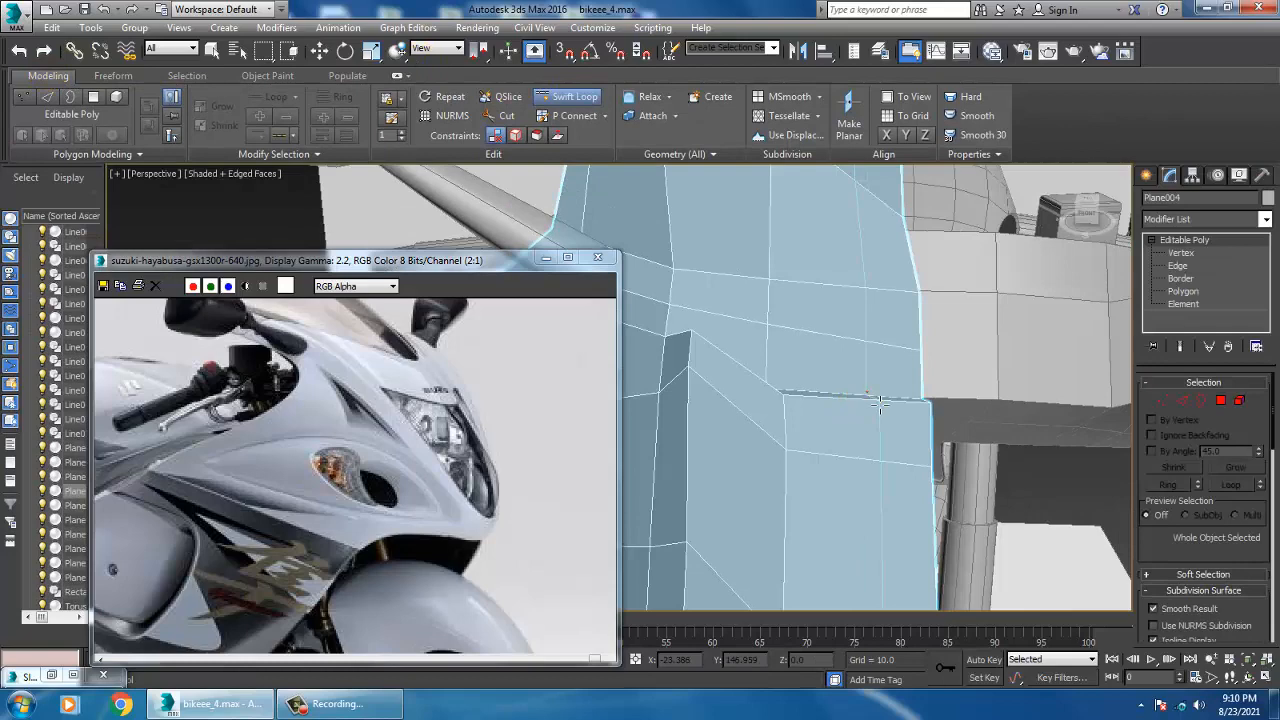
pyautogui.keyDown('alt'); pyautogui.moveTo(861, 391); pyautogui.dragTo(842, 376, button='middle'); pyautogui.keyUp('alt')
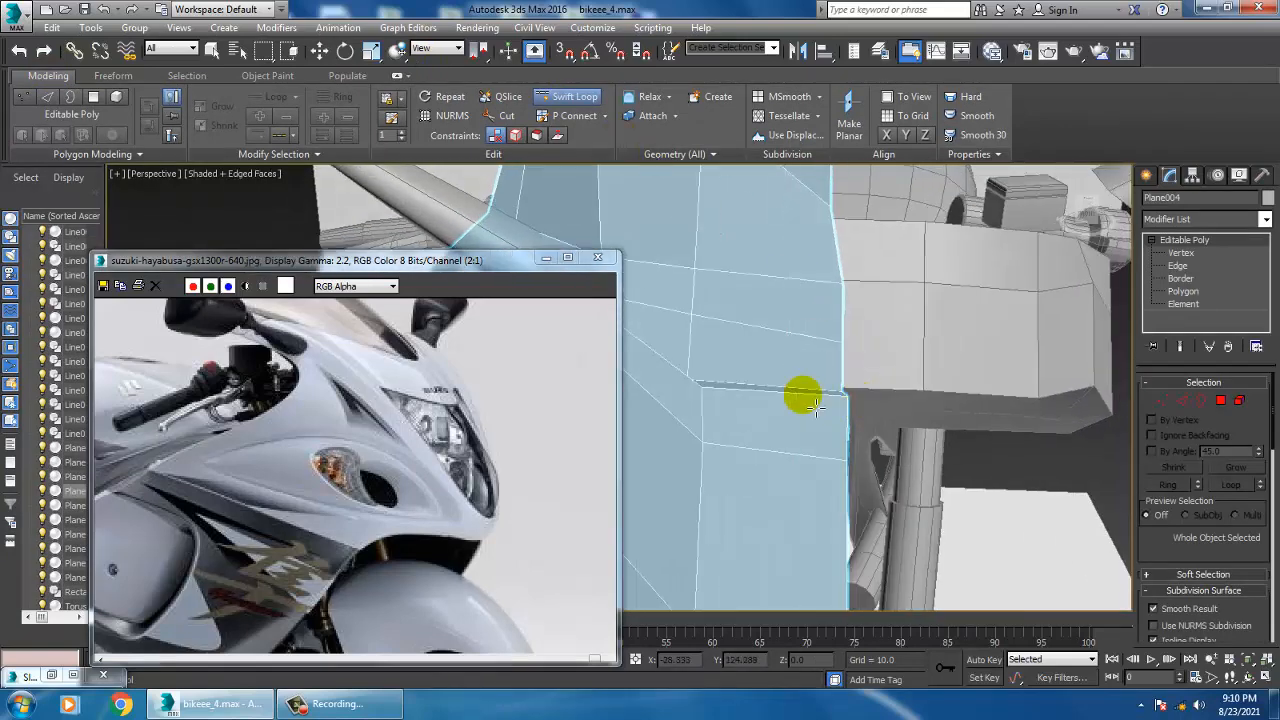
pyautogui.click(766, 387)
pyautogui.rightClick(767, 388)
pyautogui.keyDown('alt'); pyautogui.moveTo(767, 388); pyautogui.dragTo(787, 398, button='middle'); pyautogui.keyUp('alt')
pyautogui.press('1')
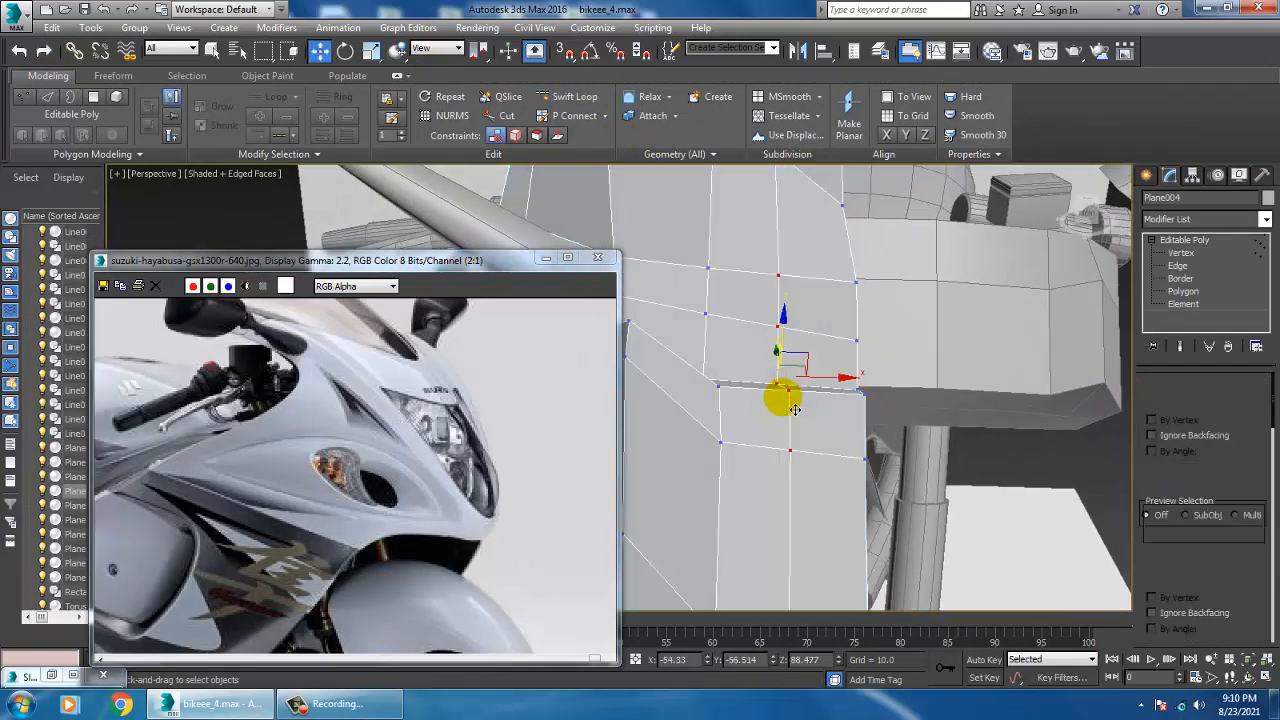
pyautogui.moveTo(758, 372); pyautogui.dragTo(787, 358)
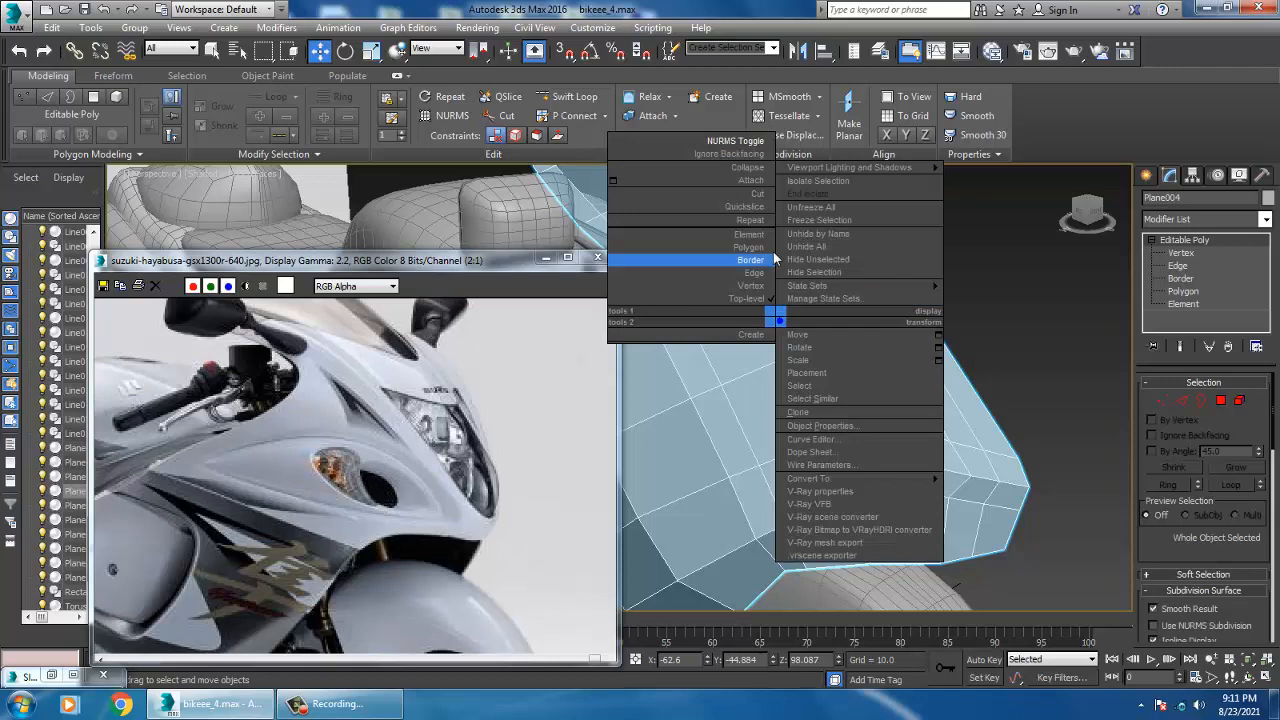
# Smooth the fairing half with NURMS, mirror it with a flipped Symmetry modifier on the X axis, and check the nose.
pyautogui.click(757, 140)
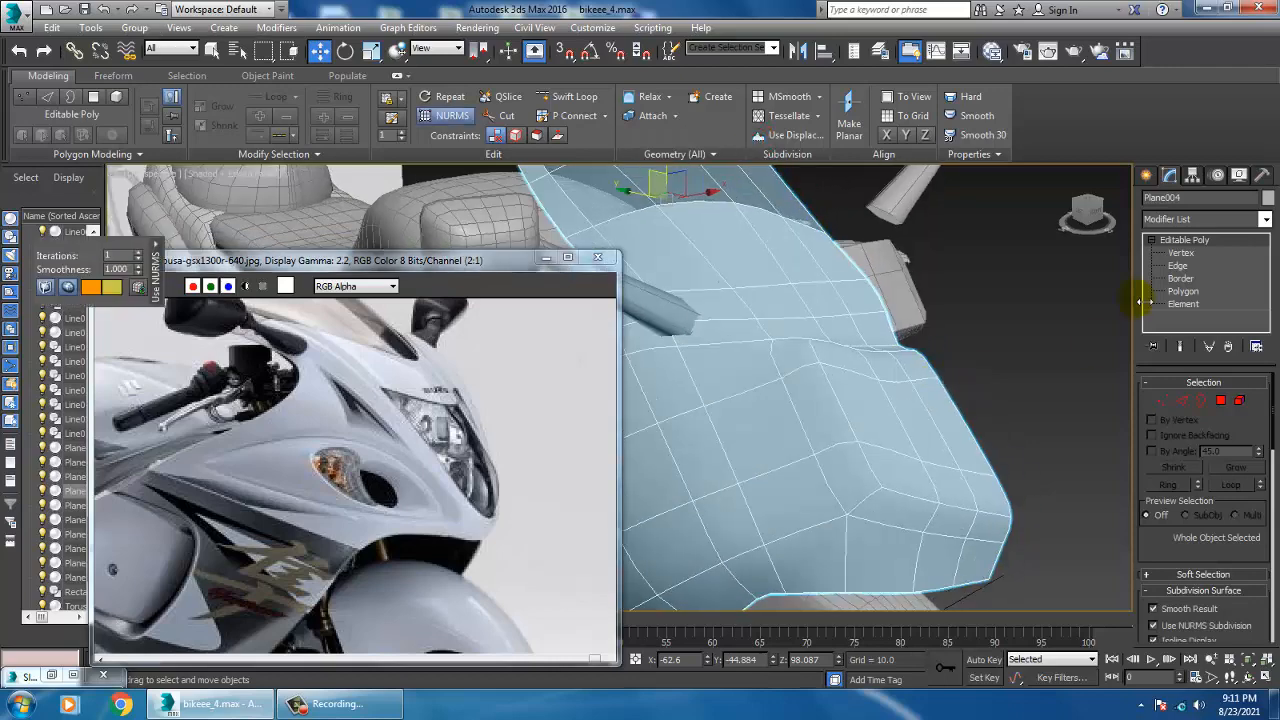
pyautogui.click(1263, 221)
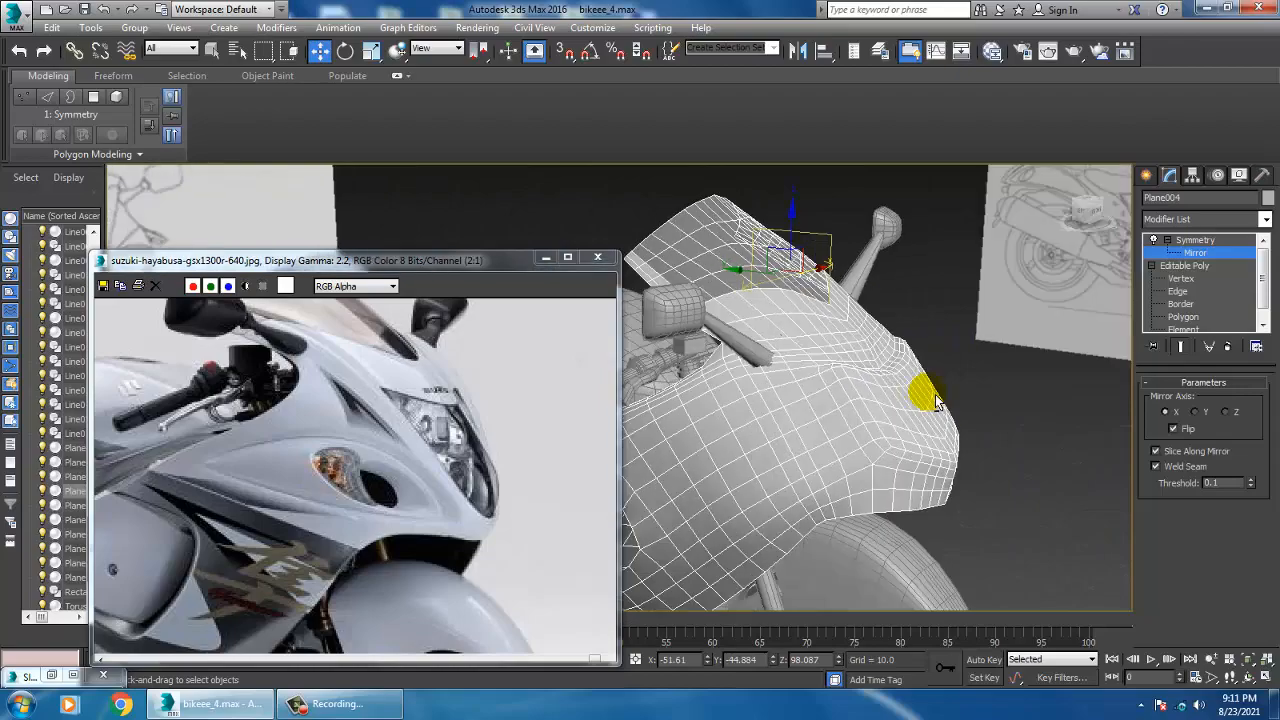
pyautogui.moveTo(914, 386)
pyautogui.keyDown('alt'); pyautogui.mouseDown(button='middle')
pyautogui.moveTo(843, 371)
pyautogui.moveTo(878, 398)
pyautogui.moveTo(906, 397)
pyautogui.moveTo(895, 401)
pyautogui.mouseUp(button='middle'); pyautogui.keyUp('alt')
pyautogui.scroll(3, 906, 398)
pyautogui.keyDown('alt'); pyautogui.moveTo(951, 410); pyautogui.dragTo(868, 424, button='middle'); pyautogui.keyUp('alt')
pyautogui.scroll(-5, 926, 426)
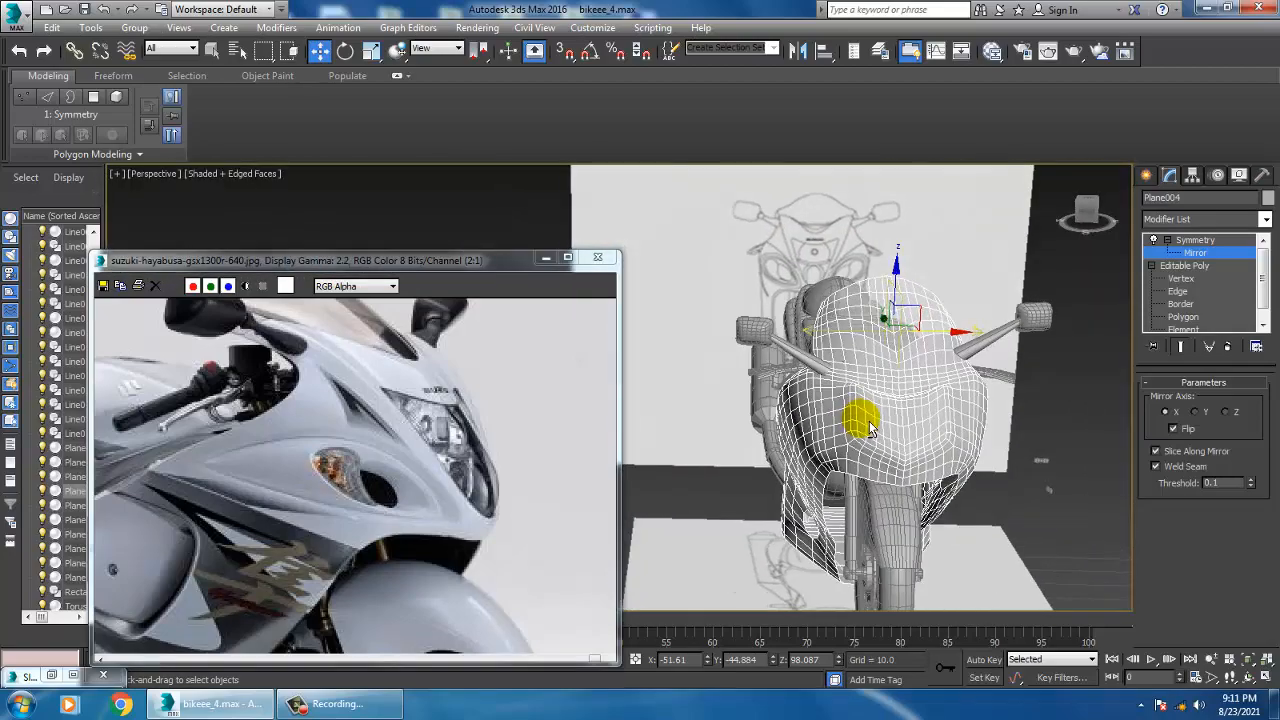
pyautogui.scroll(1, 868, 424)
pyautogui.scroll(3, 901, 393)
pyautogui.keyDown('alt'); pyautogui.moveTo(911, 382); pyautogui.dragTo(934, 427, button='middle'); pyautogui.keyUp('alt')
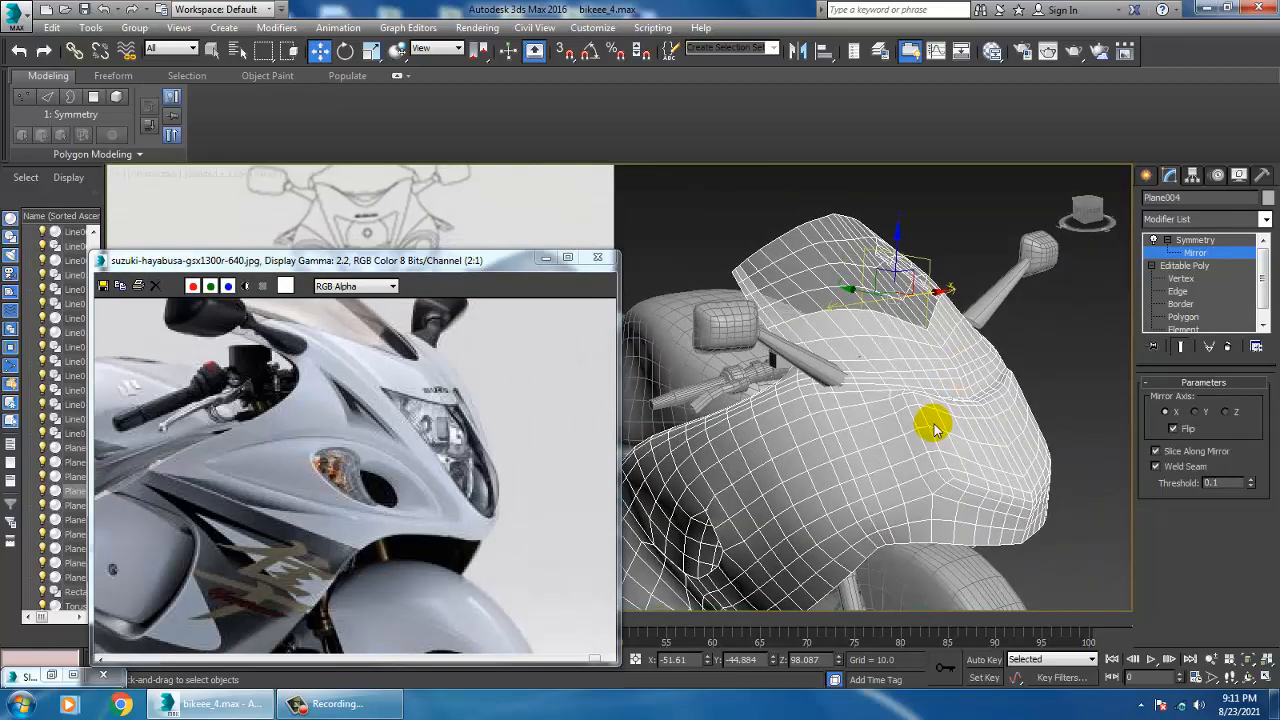
# Select the polygons forming the raised headlight face on the fairing half.
pyautogui.click(1193, 318)
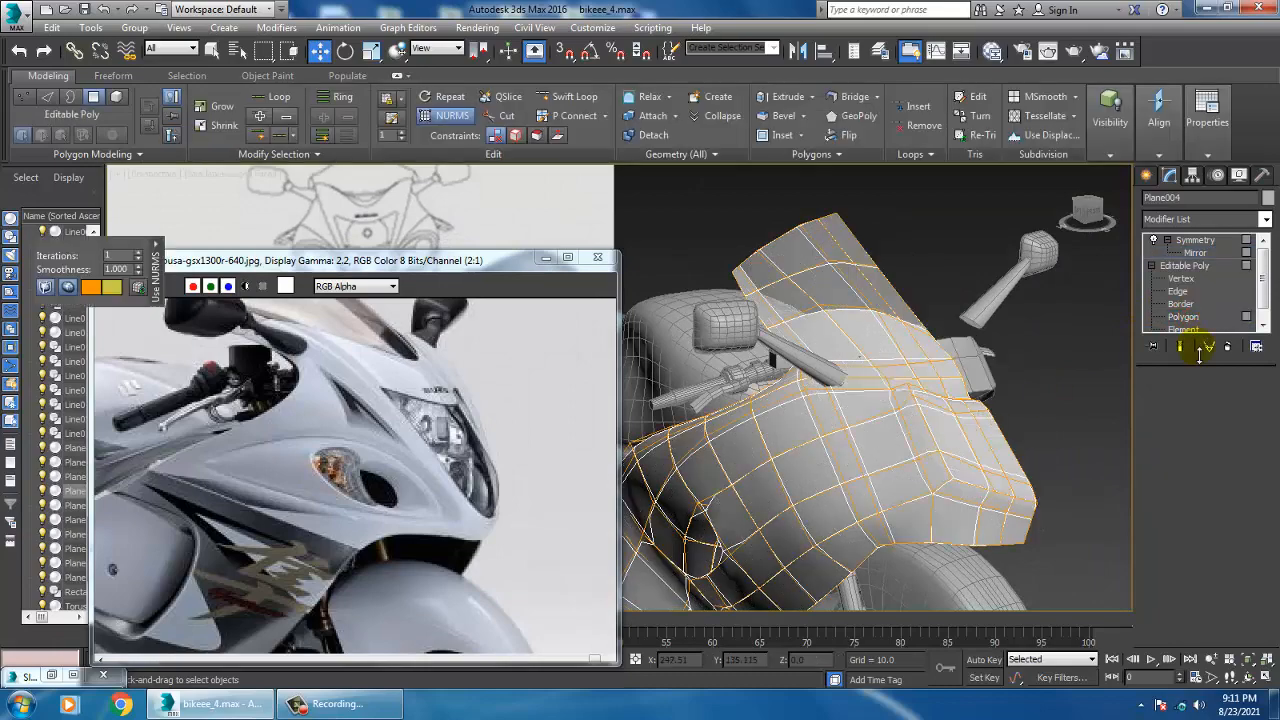
pyautogui.keyDown('alt'); pyautogui.moveTo(906, 417); pyautogui.dragTo(875, 433, button='middle'); pyautogui.keyUp('alt')
pyautogui.scroll(5, 875, 433)
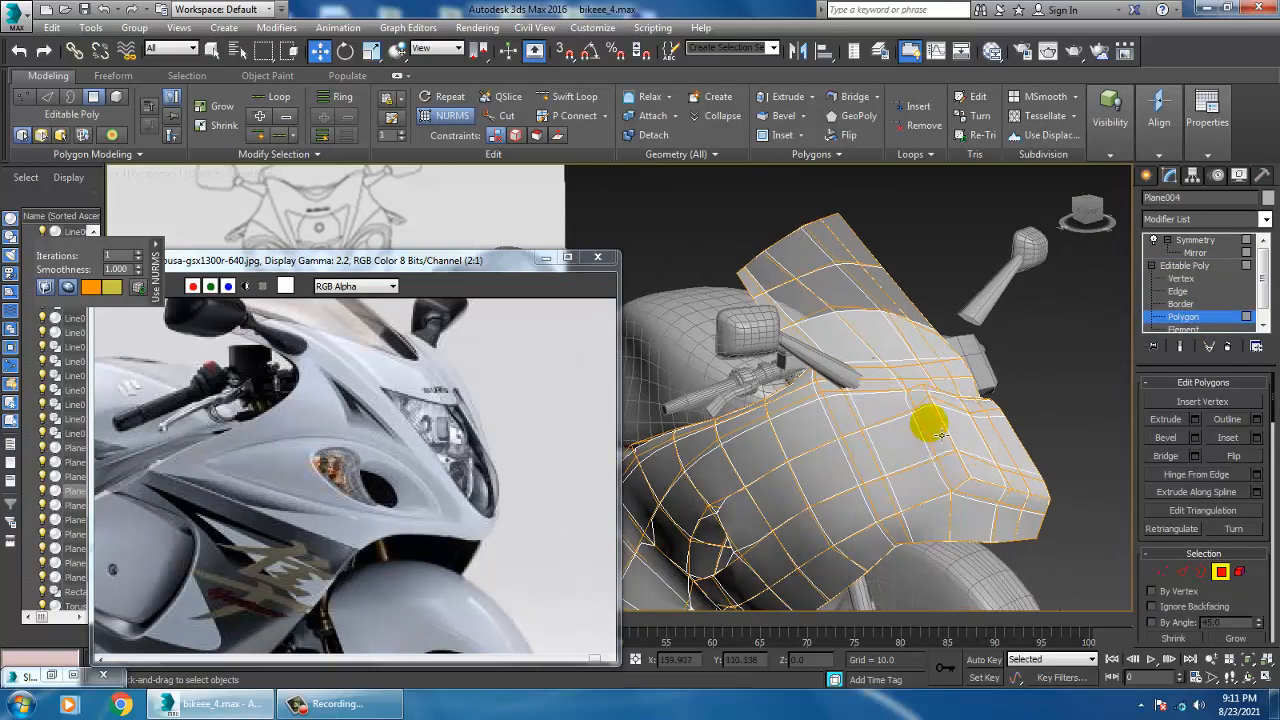
pyautogui.click(928, 376)
pyautogui.keyDown('ctrl'); pyautogui.click(982, 409); pyautogui.keyUp('ctrl')
pyautogui.keyDown('ctrl'); pyautogui.click(948, 435); pyautogui.keyUp('ctrl')
pyautogui.keyDown('ctrl'); pyautogui.click(1000, 490); pyautogui.keyUp('ctrl')
pyautogui.keyDown('ctrl'); pyautogui.click(1050, 500); pyautogui.keyUp('ctrl')
pyautogui.keyDown('alt'); pyautogui.moveTo(1000, 440); pyautogui.dragTo(941, 412, button='middle'); pyautogui.keyUp('alt')
# Set the reference coordinate system to Local for the headlight polygons and return to the Symmetry result.
pyautogui.click(460, 49)
pyautogui.click(446, 106)
pyautogui.click(1205, 240)
# Create an Architectural material in the Slate Material Editor with the Glass - Clear template and a transparency of 76.
pyautogui.press('m')
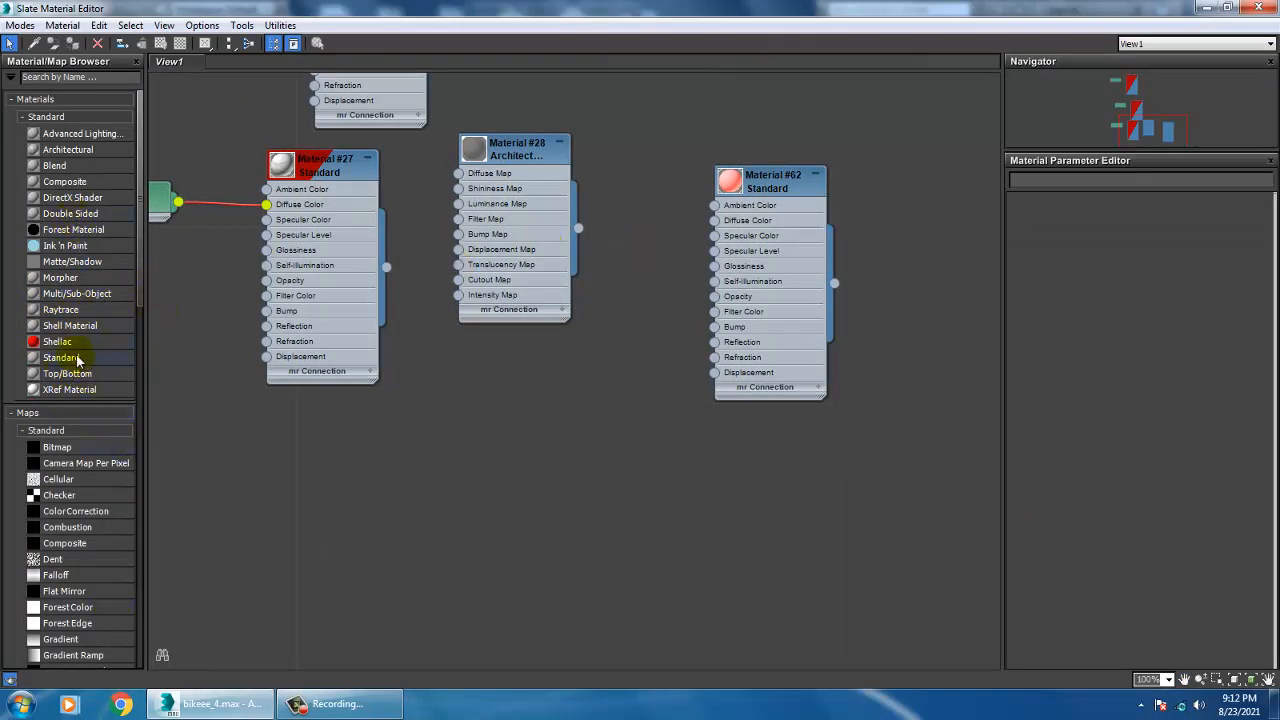
pyautogui.moveTo(78, 360); pyautogui.dragTo(534, 427)
pyautogui.moveTo(68, 150); pyautogui.dragTo(588, 376)
pyautogui.doubleClick(644, 391)
pyautogui.click(1198, 221)
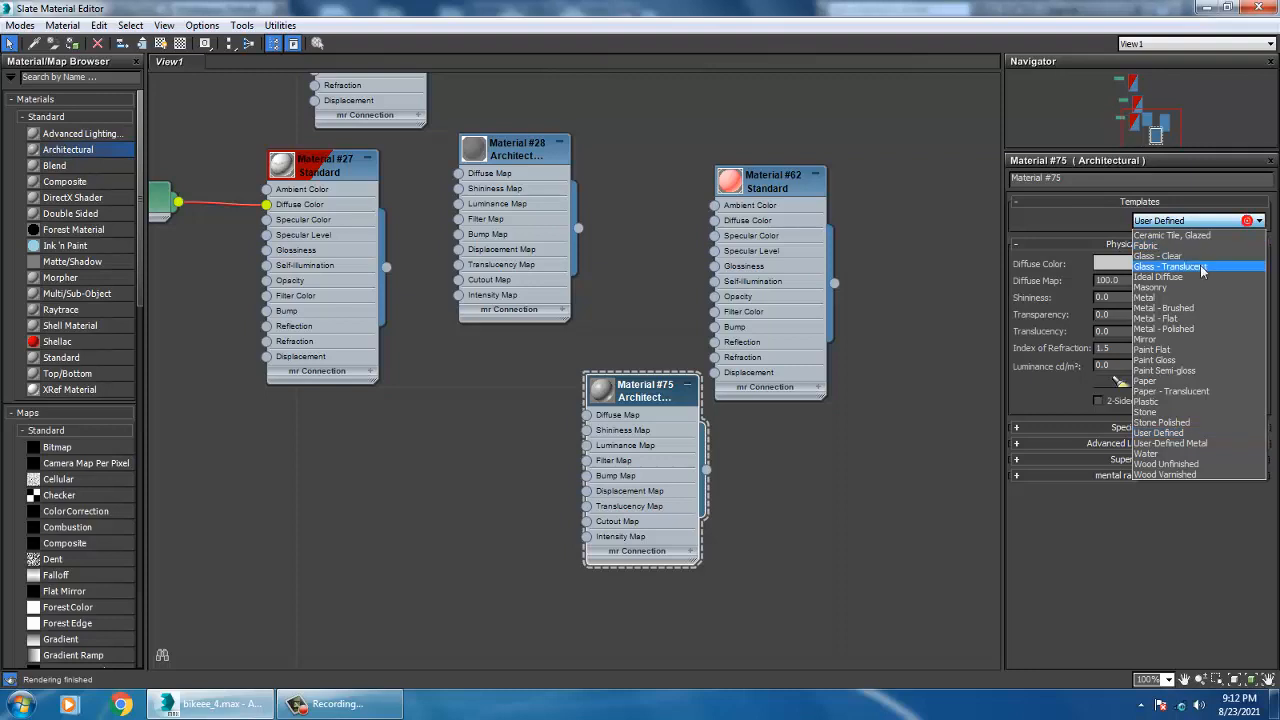
pyautogui.click(1188, 258)
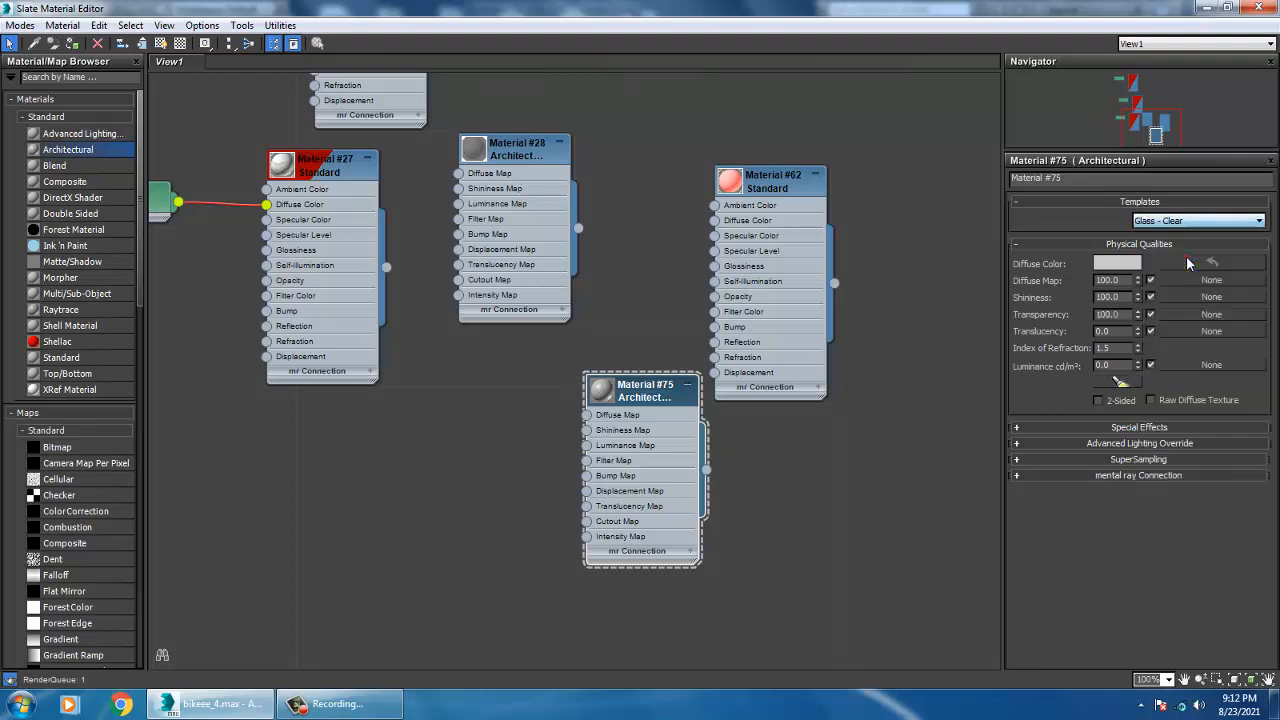
pyautogui.click(1138, 295)
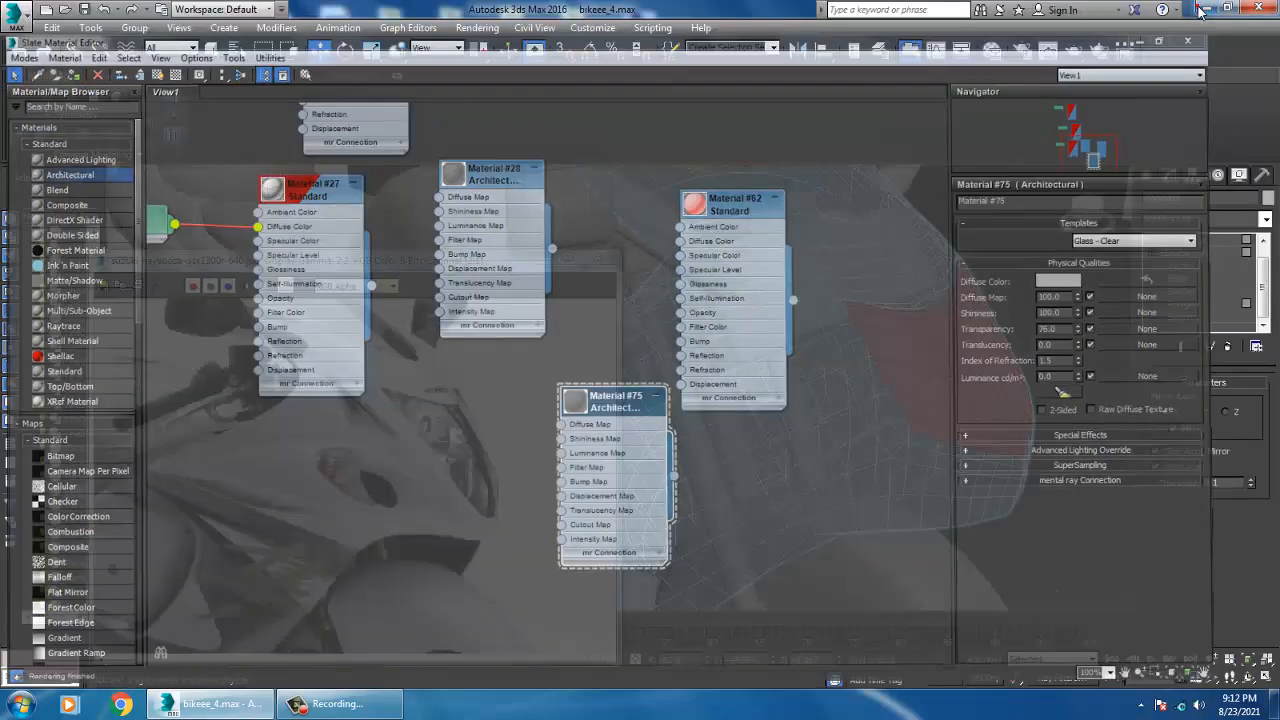
# Try the clear glass material on the whole fairing, and undo that assignment.
pyautogui.click(1201, 7)
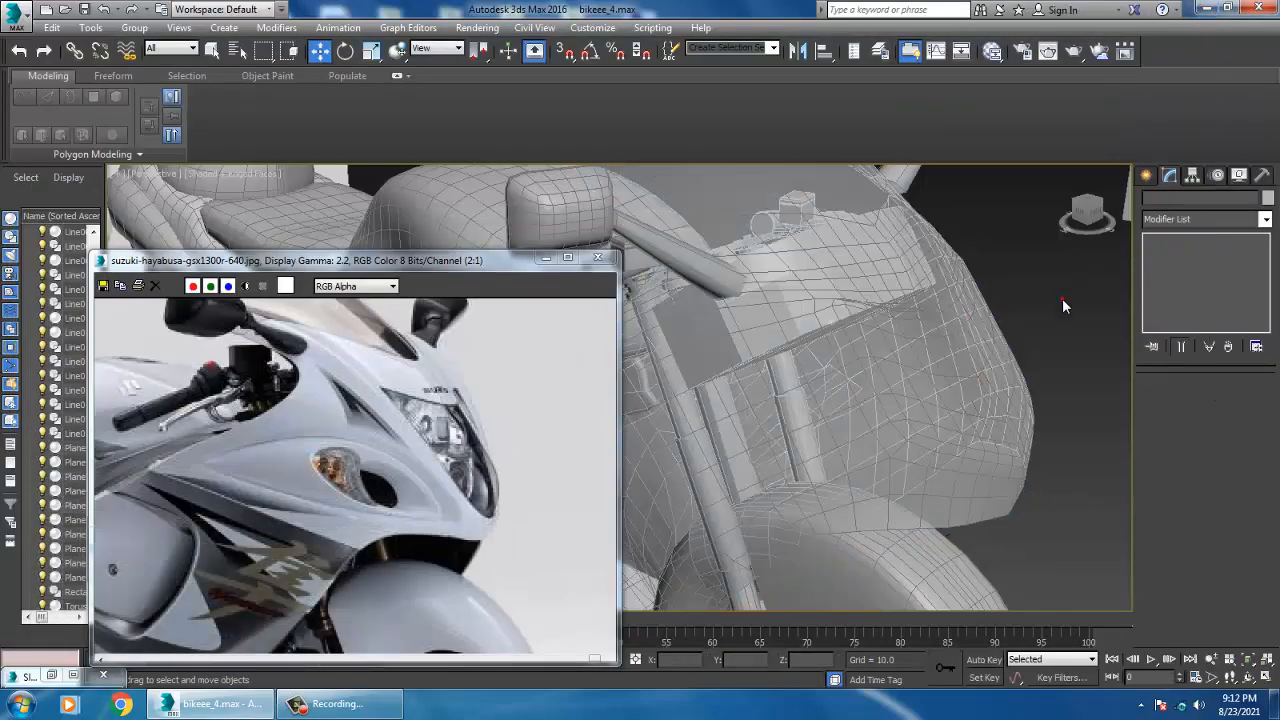
pyautogui.click(1064, 306)
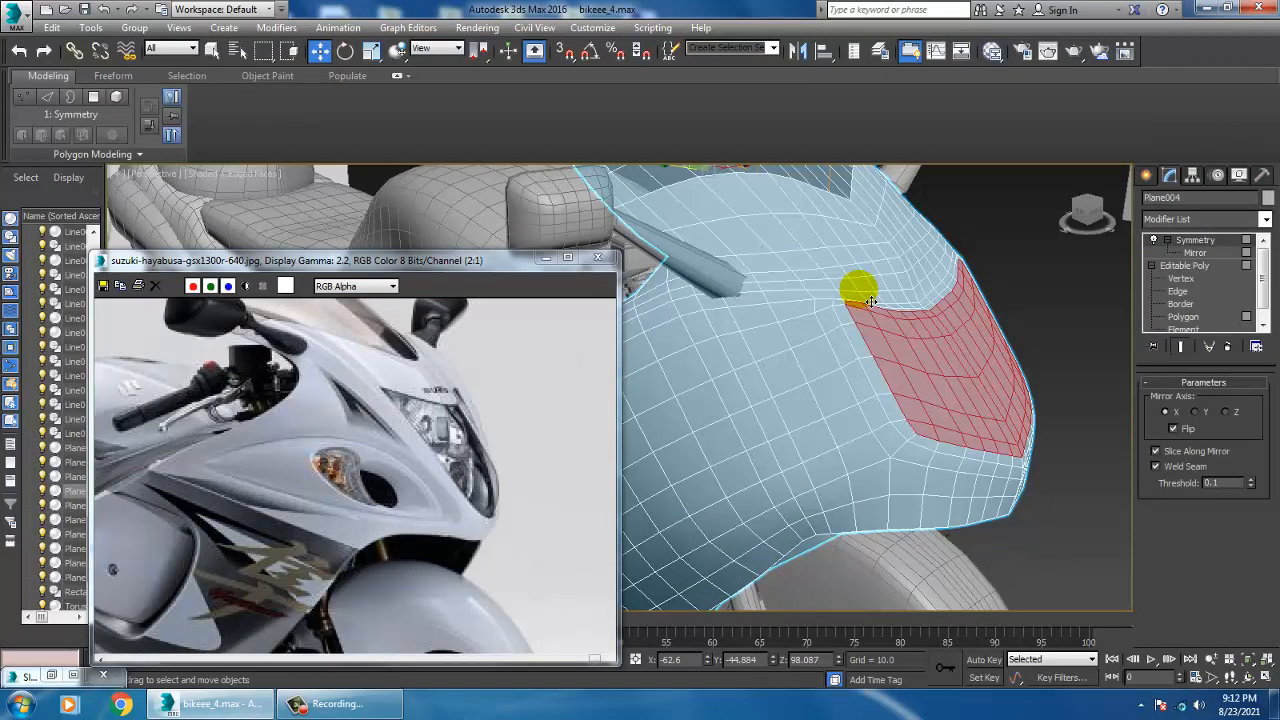
# Assign the clear glass material to only the selected headlight polygons, deselect them, and show the Symmetry result.
pyautogui.click(1190, 317)
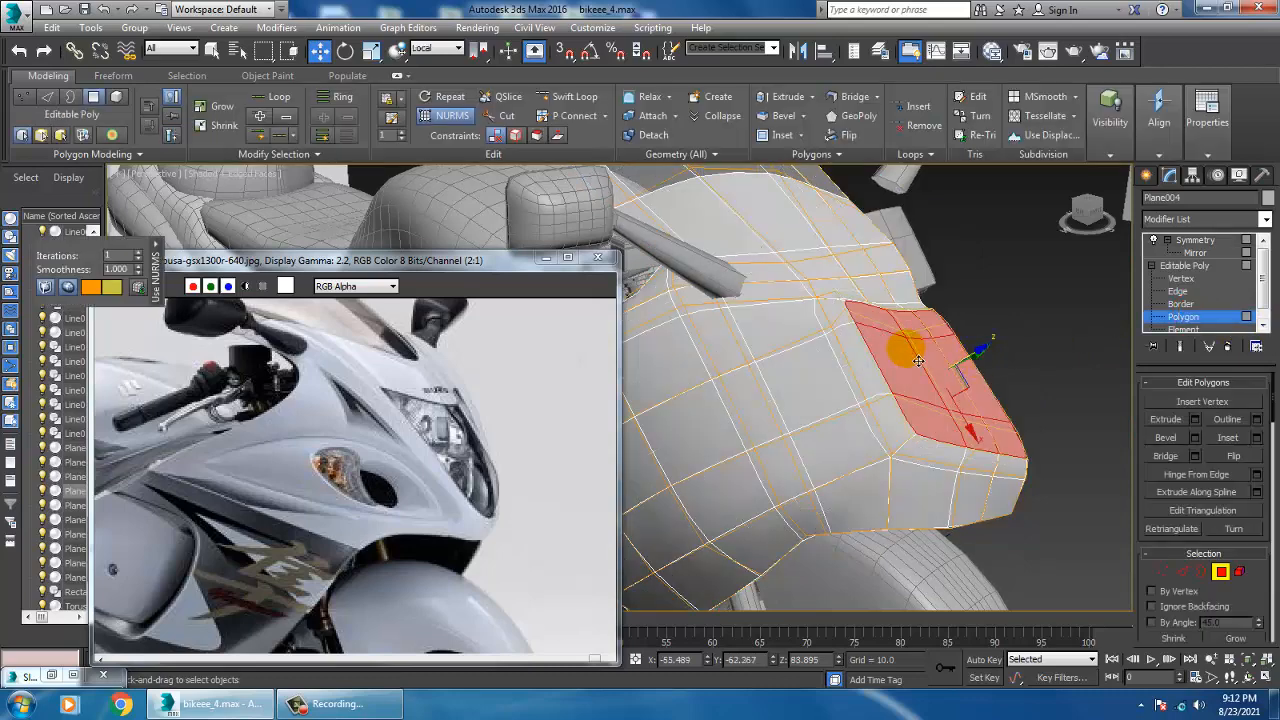
pyautogui.press('m')
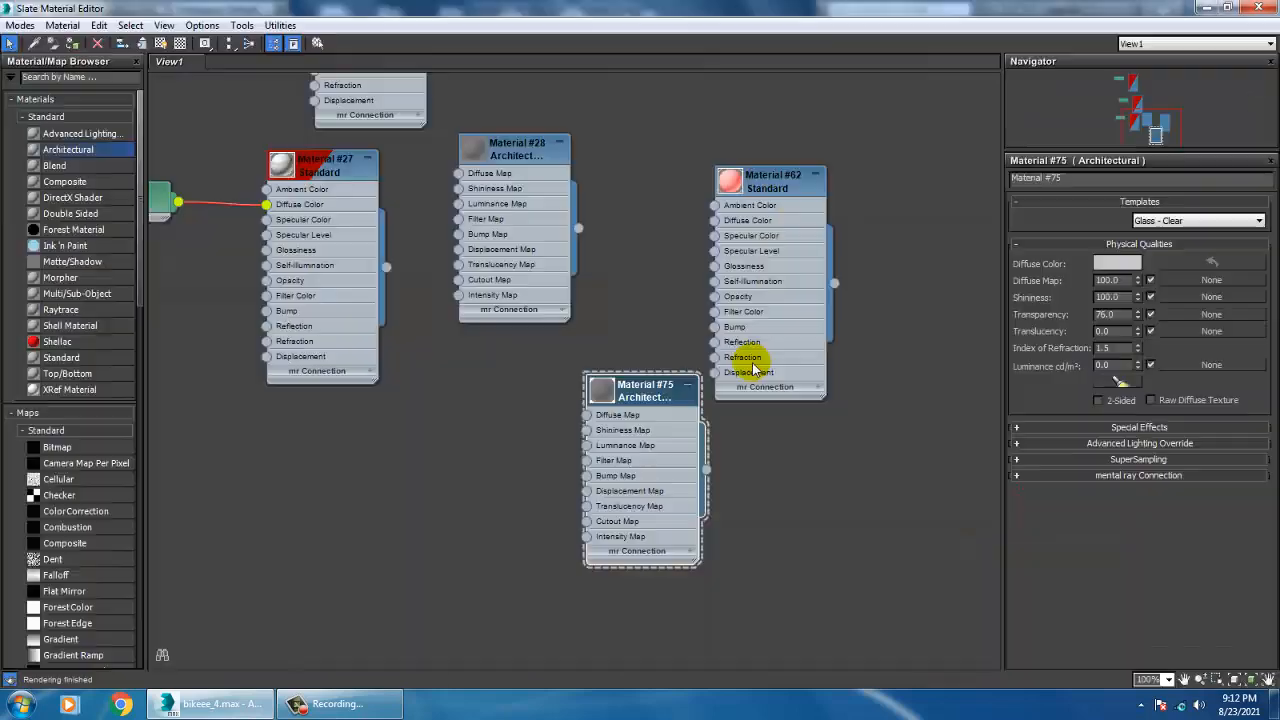
pyautogui.click(1206, 7)
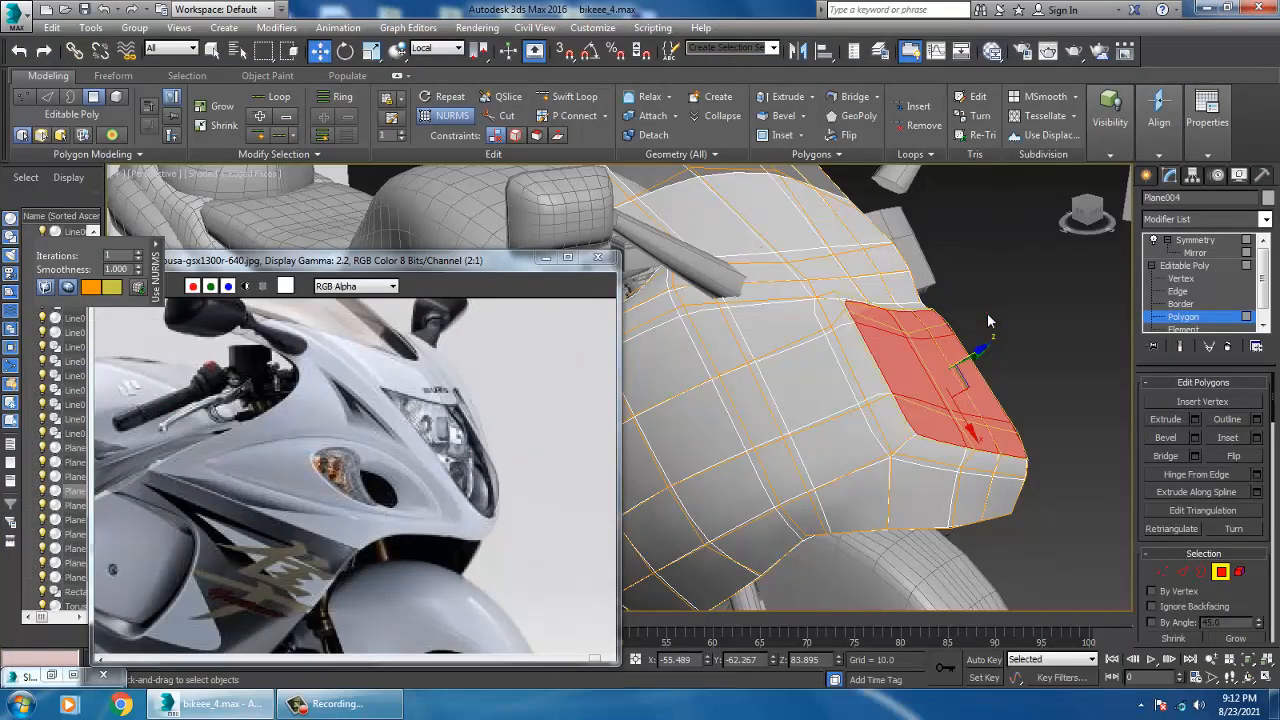
pyautogui.click(987, 318)
pyautogui.click(1195, 240)
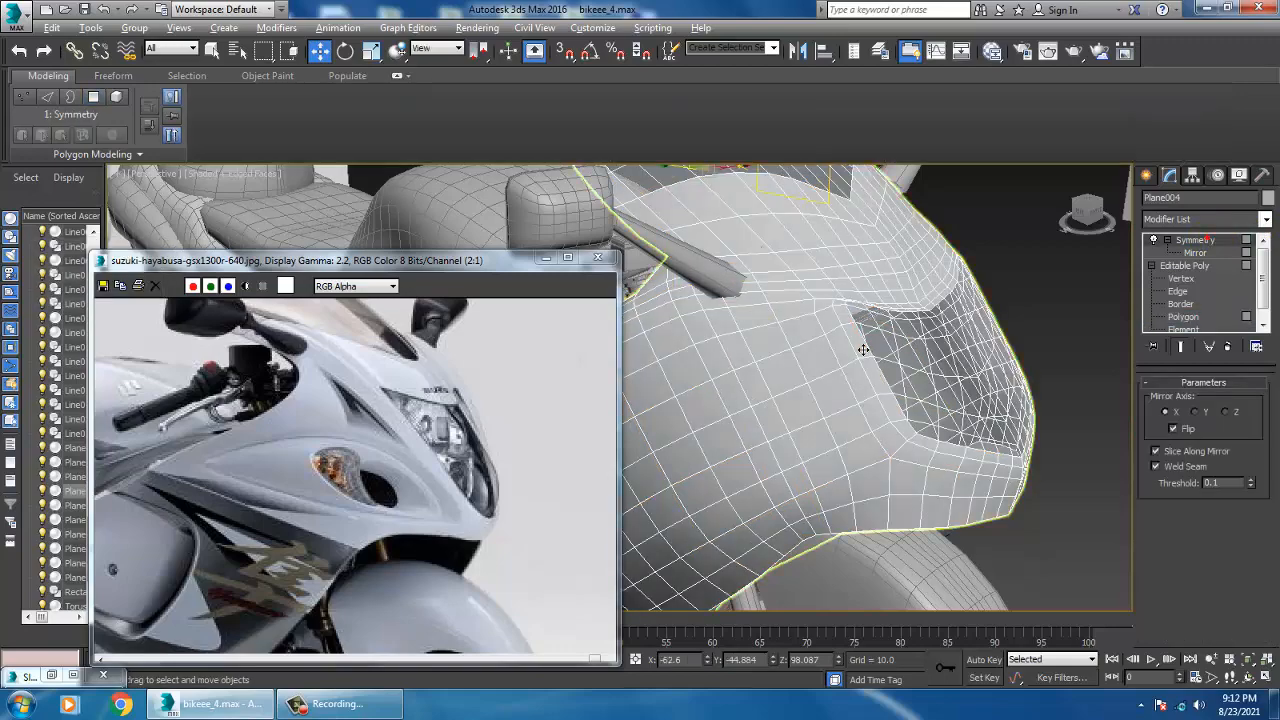
# Reposition the reference photo beside the bike and compare its headlight area with the reselected front fairing.
pyautogui.click(855, 330)
pyautogui.click(1031, 281)
pyautogui.scroll(-5, 1010, 305)
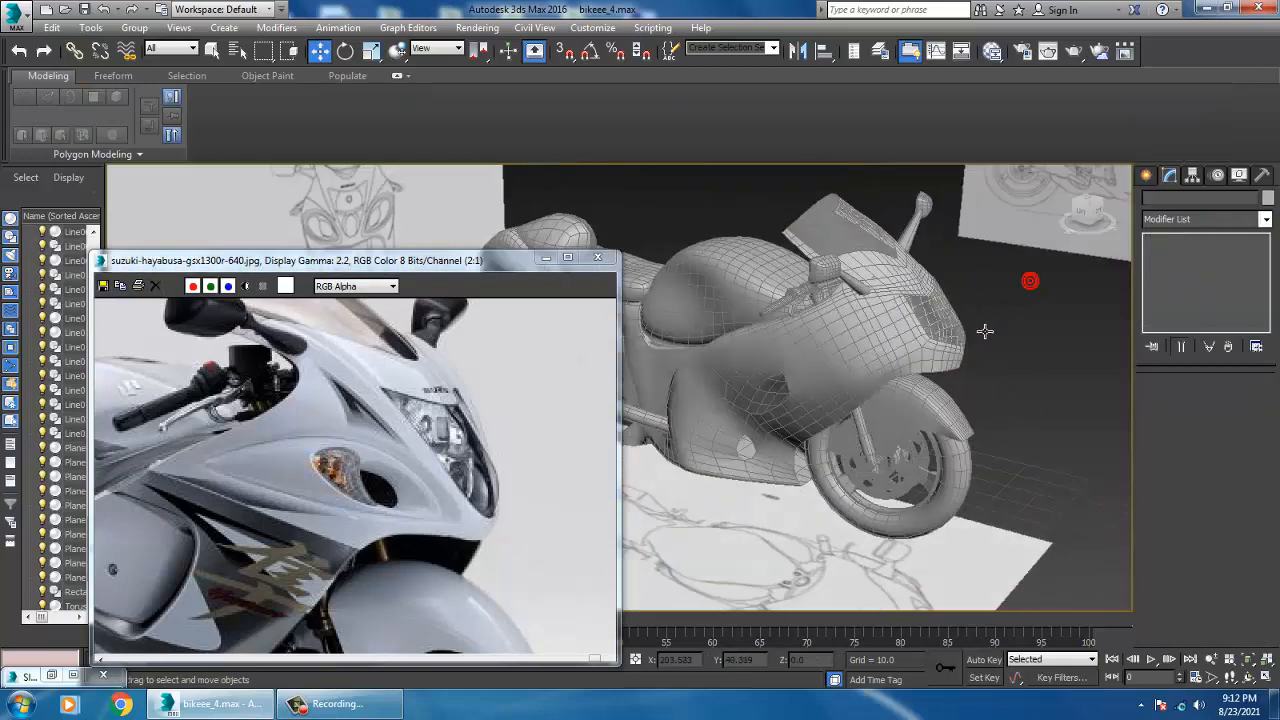
pyautogui.keyDown('alt'); pyautogui.moveTo(986, 331); pyautogui.dragTo(1020, 358, button='middle'); pyautogui.keyUp('alt')
pyautogui.click(870, 440)
pyautogui.moveTo(358, 261); pyautogui.dragTo(451, 182)
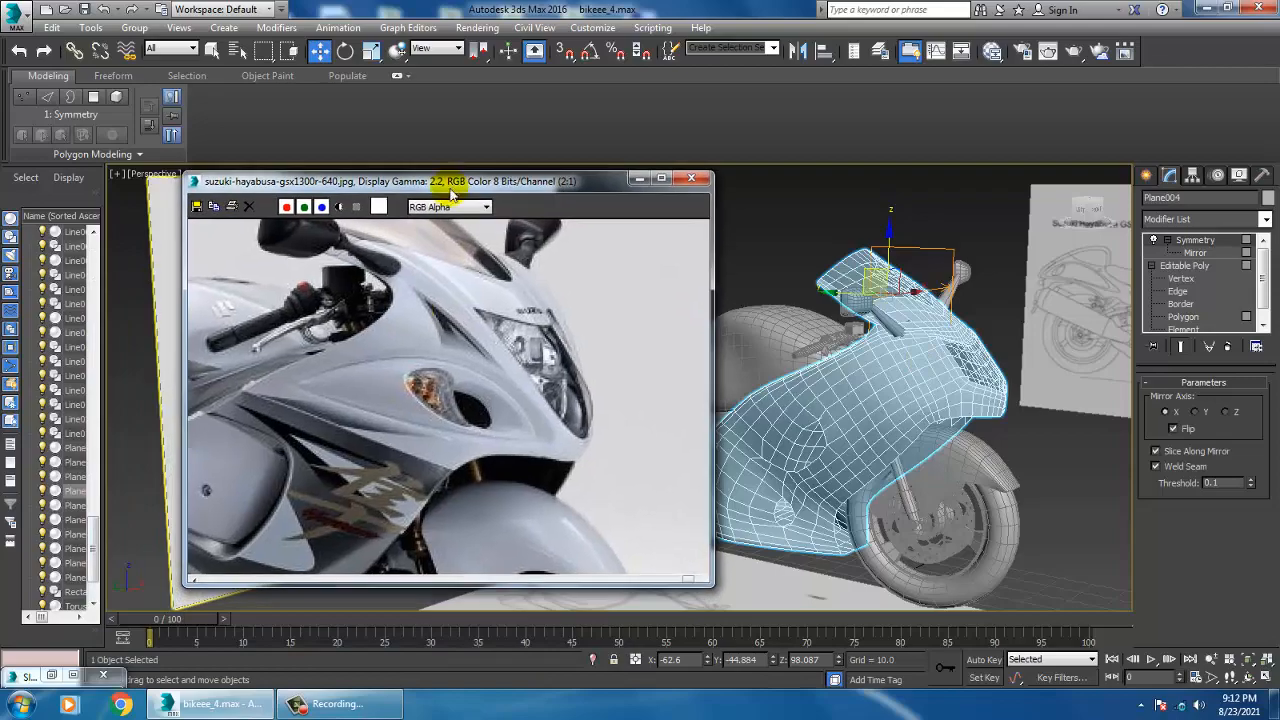
pyautogui.moveTo(332, 412); pyautogui.dragTo(362, 392, button='middle')
pyautogui.keyDown('alt'); pyautogui.moveTo(932, 443); pyautogui.dragTo(917, 410, button='middle'); pyautogui.keyUp('alt')
pyautogui.scroll(5, 915, 410)
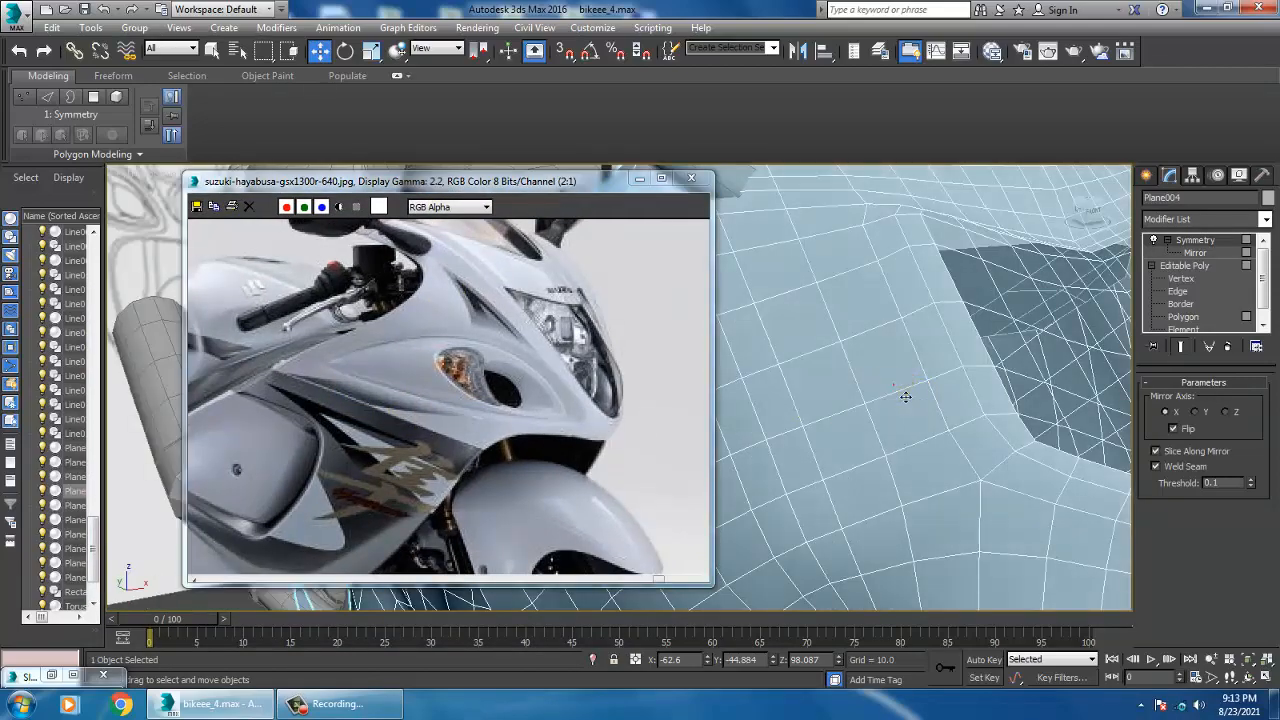
pyautogui.scroll(-8, 912, 395)
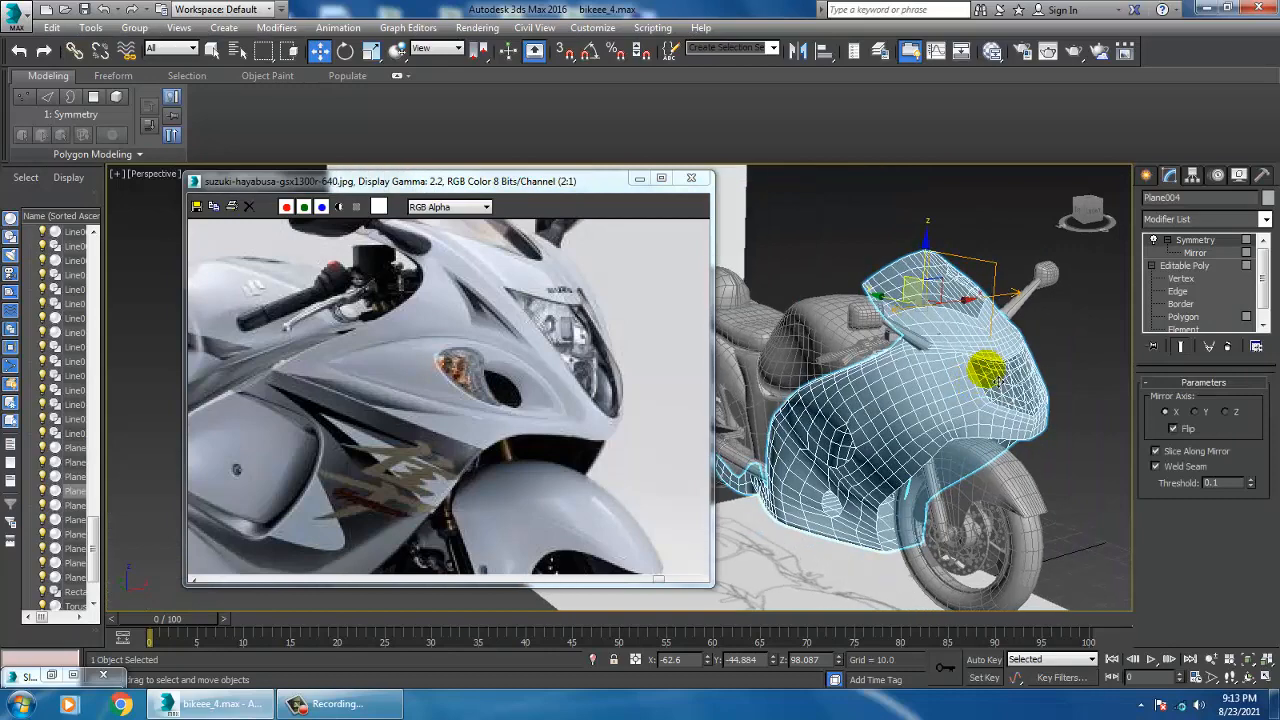
# Set the transparency of the Glass - Clear Architectural material to 46 in the Slate Material Editor.
pyautogui.press('m')
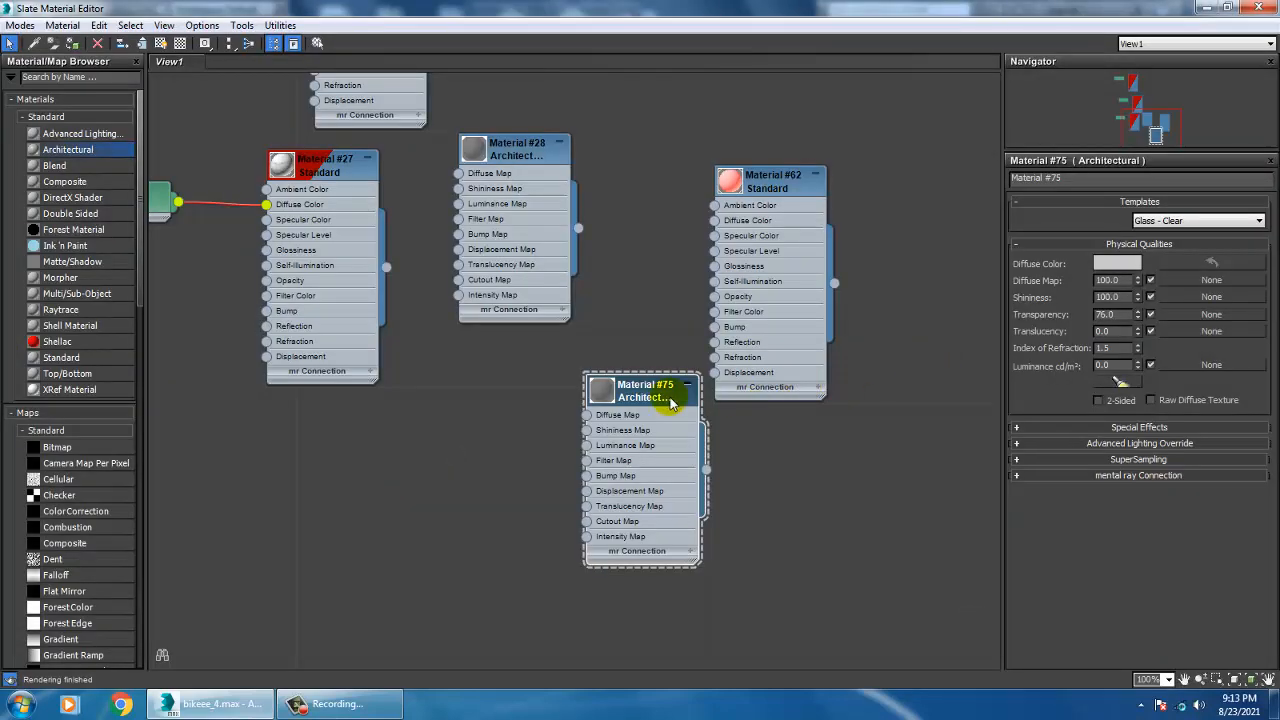
pyautogui.moveTo(1137, 320); pyautogui.dragTo(1153, 343)
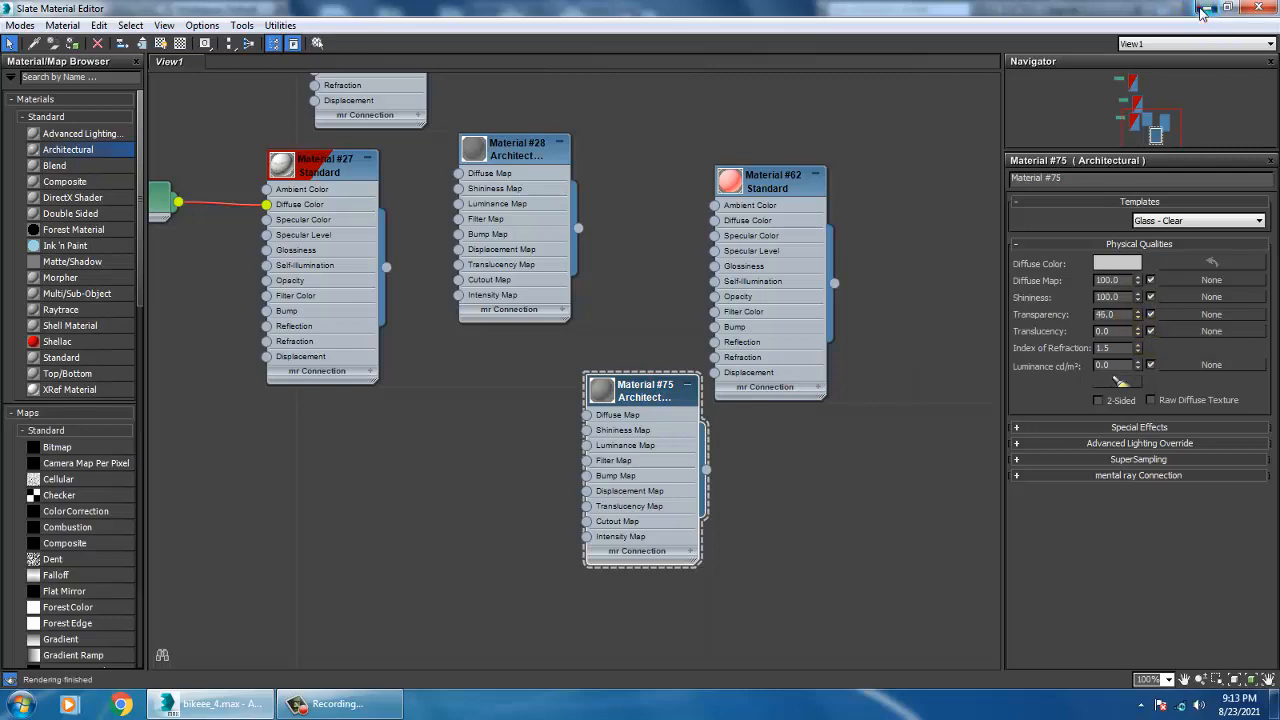
pyautogui.click(1203, 8)
pyautogui.click(1086, 357)
# Examine the fairing's headlight area in the front and perspective views against the reference photo.
pyautogui.moveTo(992, 416); pyautogui.dragTo(952, 419, button='middle')
pyautogui.scroll(3, 926, 438)
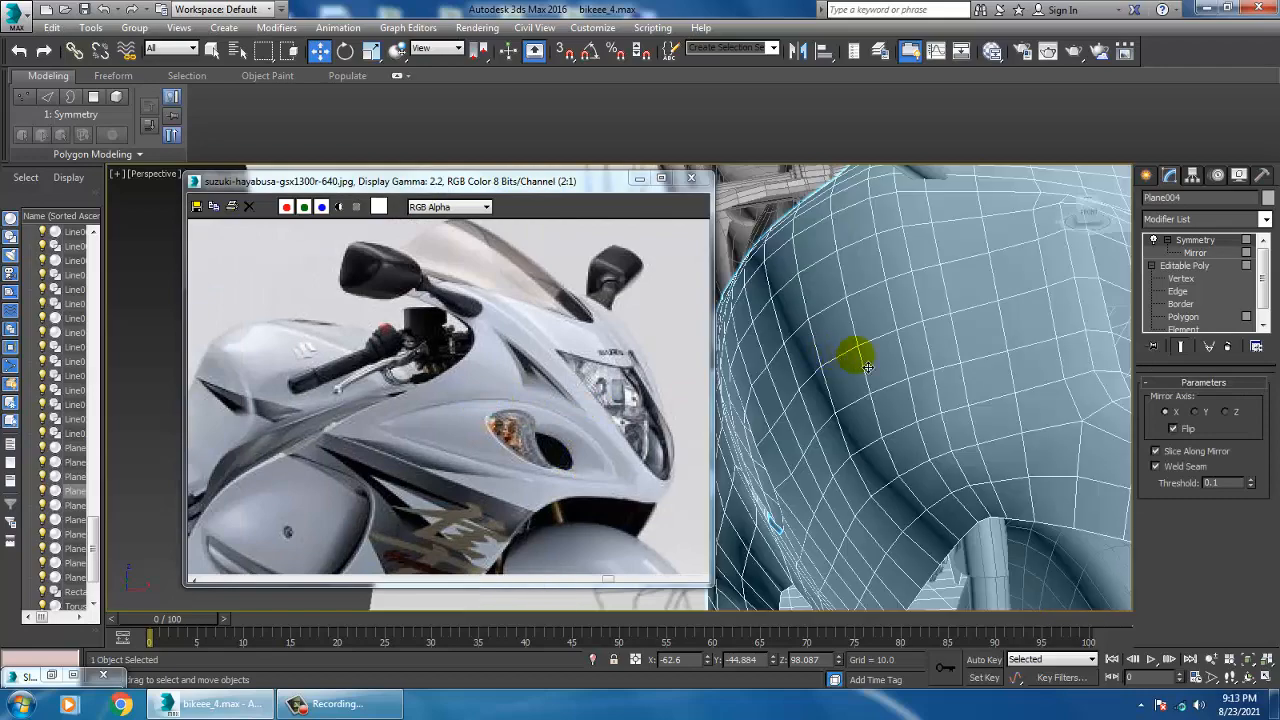
pyautogui.keyDown('alt'); pyautogui.moveTo(867, 366); pyautogui.dragTo(879, 366, button='middle'); pyautogui.keyUp('alt')
pyautogui.hotkey('alt', 'w')
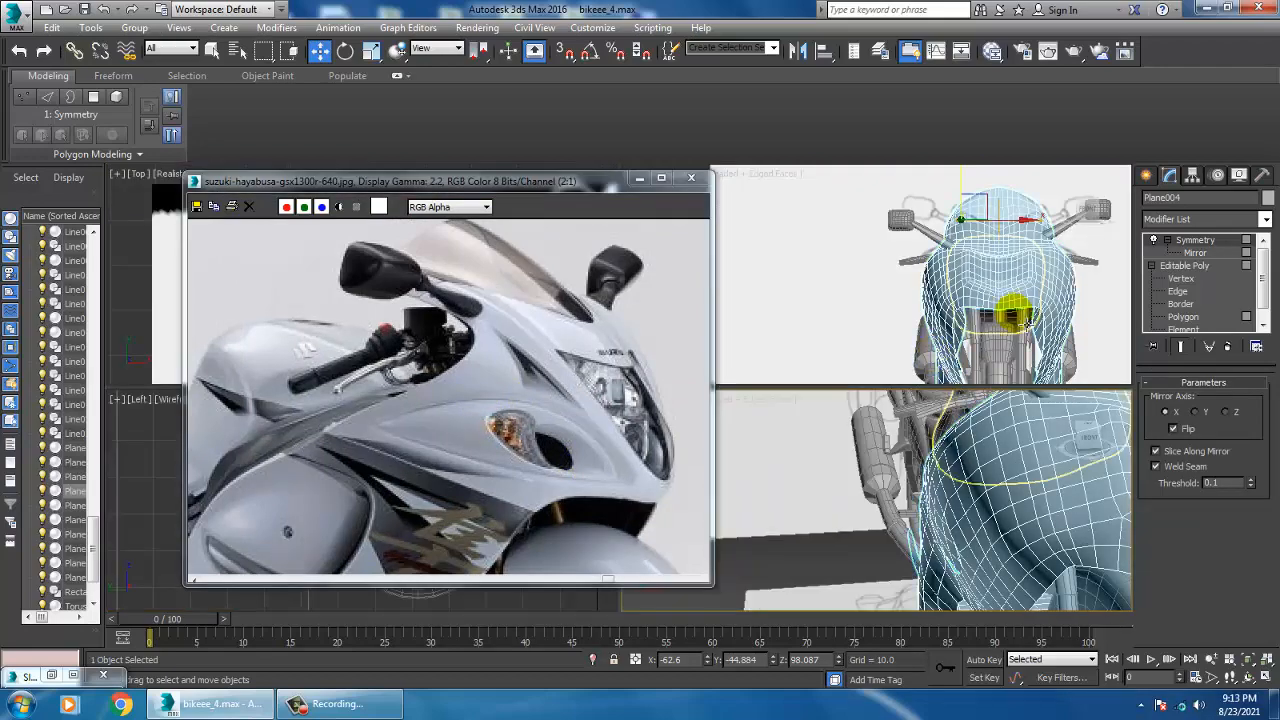
pyautogui.middleClick(1026, 320)
pyautogui.hotkey('alt', 'w')
pyautogui.moveTo(992, 319); pyautogui.dragTo(1053, 320, button='middle')
pyautogui.moveTo(940, 350); pyautogui.dragTo(955, 351, button='middle')
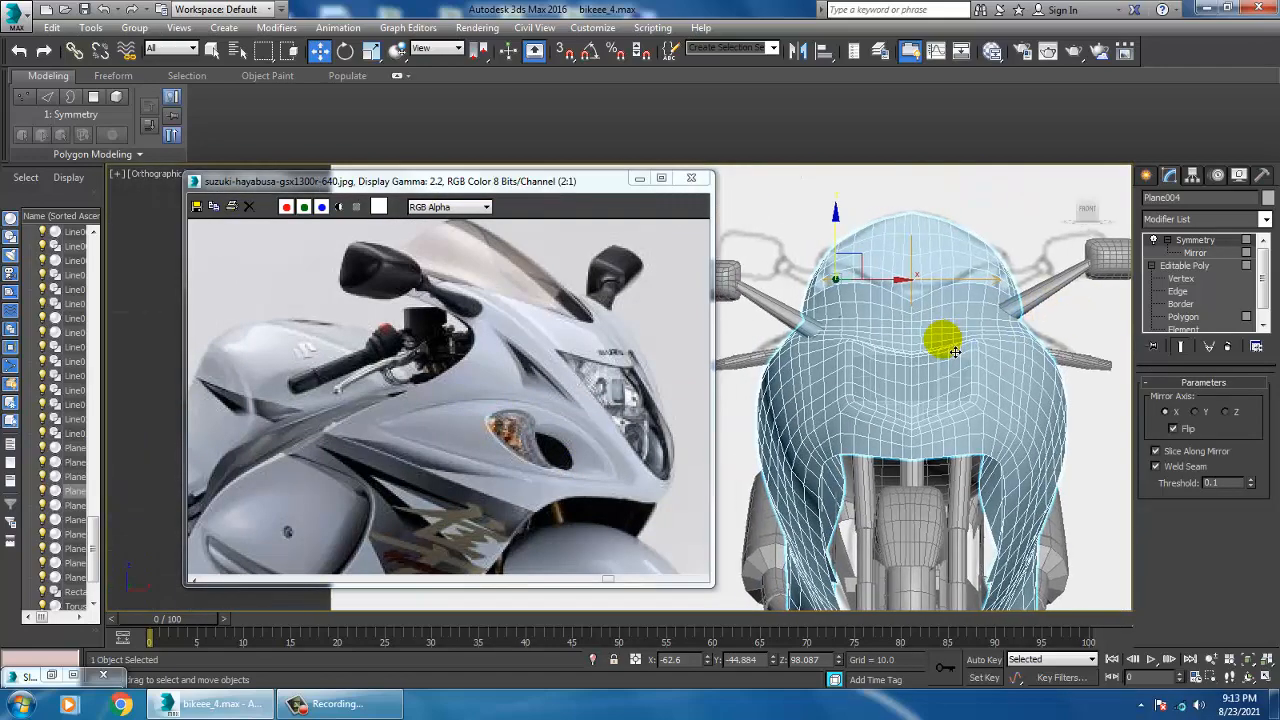
pyautogui.hotkey('alt', 'w')
pyautogui.middleClick(977, 478)
pyautogui.hotkey('alt', 'w')
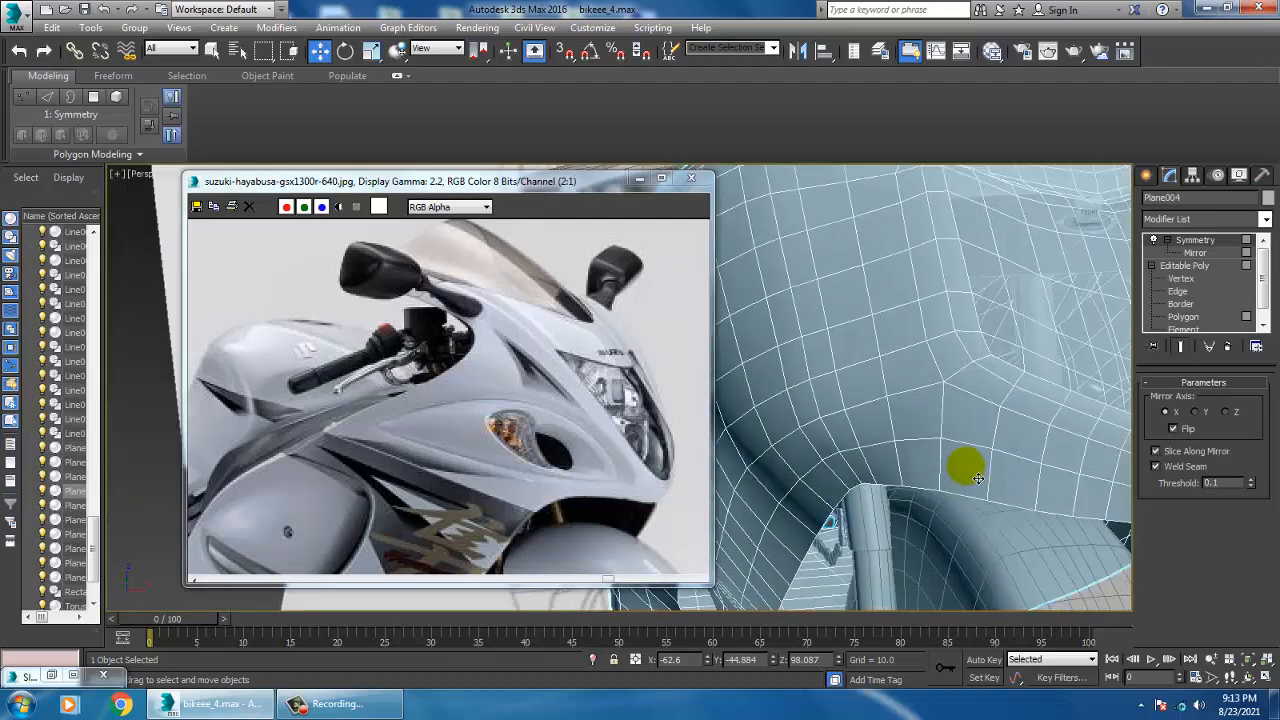
# Hide the part between the handlebars behind the windscreen.
pyautogui.scroll(-8, 978, 478)
pyautogui.keyDown('alt'); pyautogui.moveTo(1053, 382); pyautogui.dragTo(1089, 406, button='middle'); pyautogui.keyUp('alt')
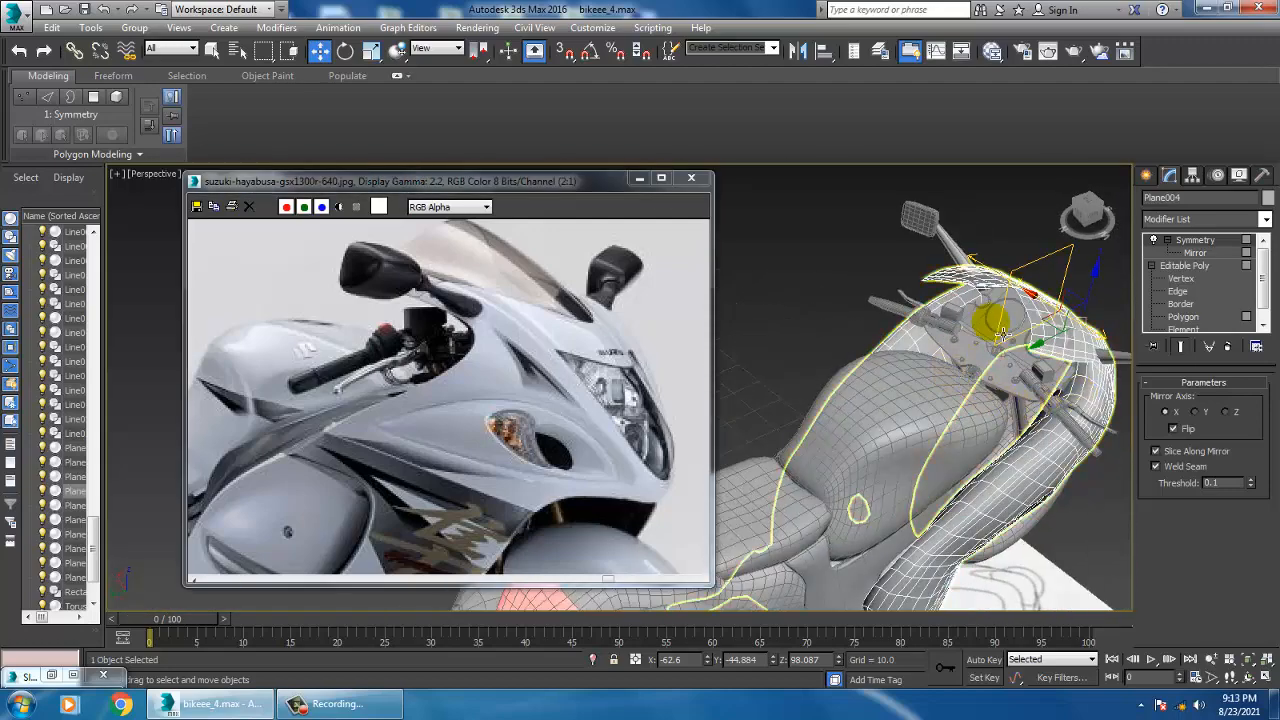
pyautogui.click(1003, 335)
pyautogui.rightClick(970, 312)
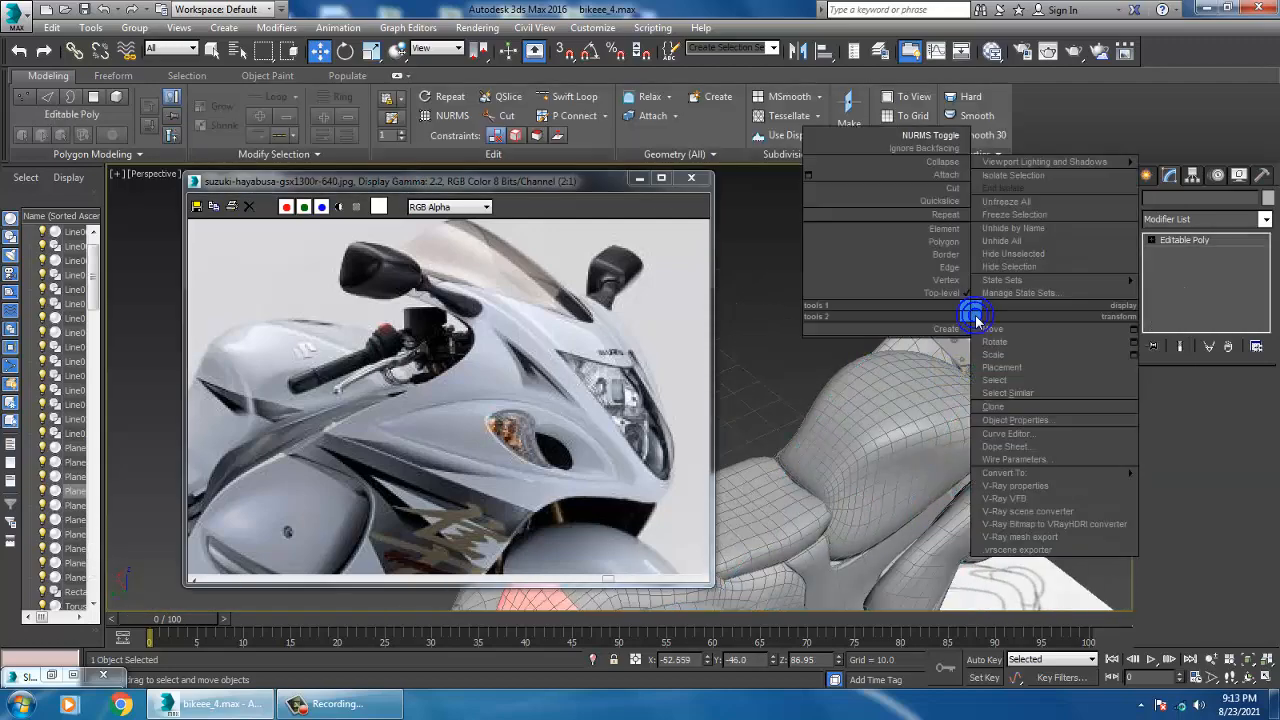
pyautogui.click(1048, 271)
# Try moving the front fairing sideways in the front view, and undo the move.
pyautogui.press('f')
pyautogui.click(758, 393)
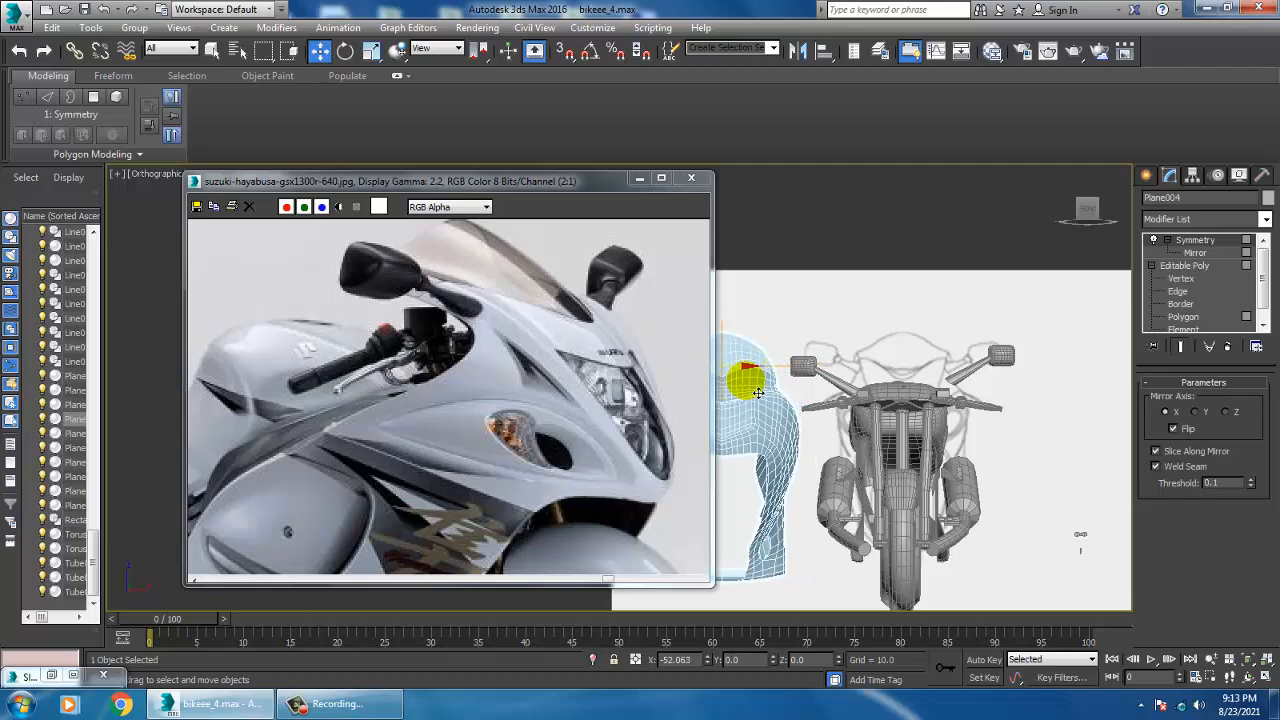
pyautogui.hotkey('ctrl', 'z')
# Select the bike's other parts and hide them, keeping the front fairing and the reference images visible.
pyautogui.press('p')
pyautogui.keyDown('alt'); pyautogui.moveTo(994, 451); pyautogui.dragTo(914, 386, button='middle'); pyautogui.keyUp('alt')
pyautogui.scroll(-6, 857, 300)
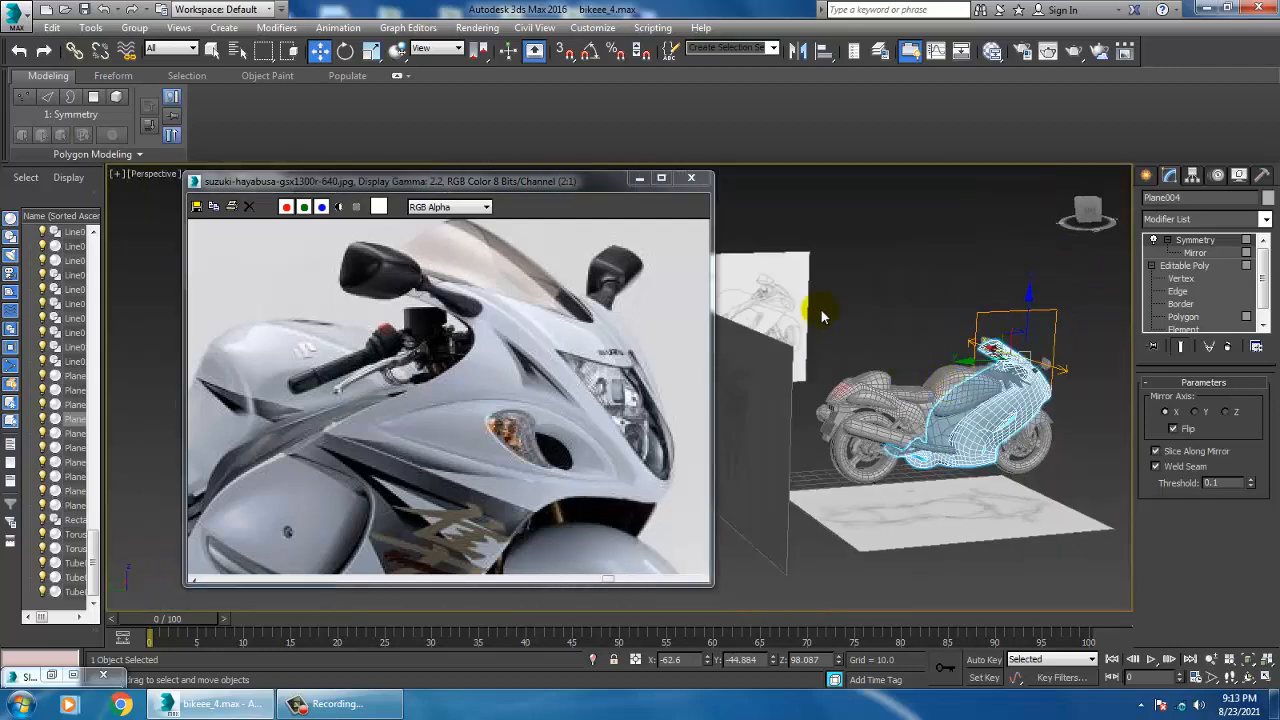
pyautogui.hotkey('ctrl', 'a')
pyautogui.keyDown('alt'); pyautogui.moveTo(1007, 501); pyautogui.dragTo(1071, 391, button='middle'); pyautogui.keyUp('alt')
pyautogui.rightClick(951, 385)
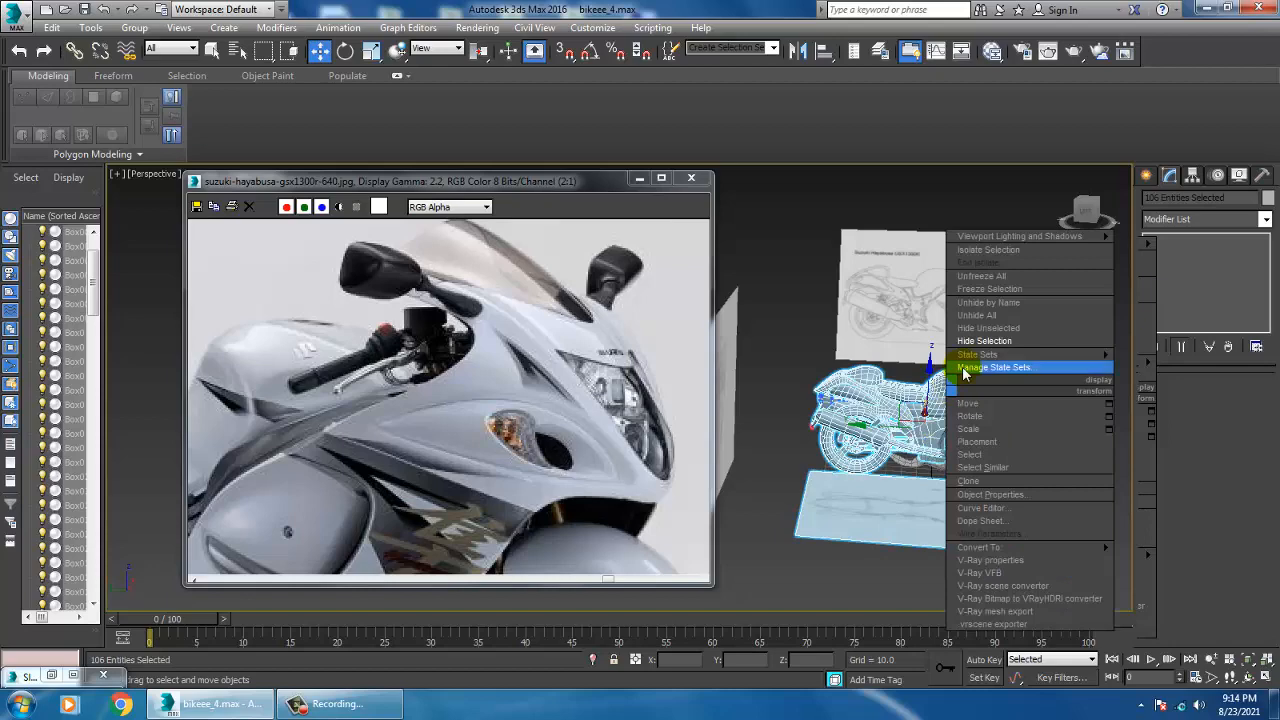
pyautogui.click(1018, 346)
# Select the front fairing in the front view.
pyautogui.hotkey('alt', 'w')
pyautogui.click(1040, 282)
pyautogui.hotkey('alt', 'w')
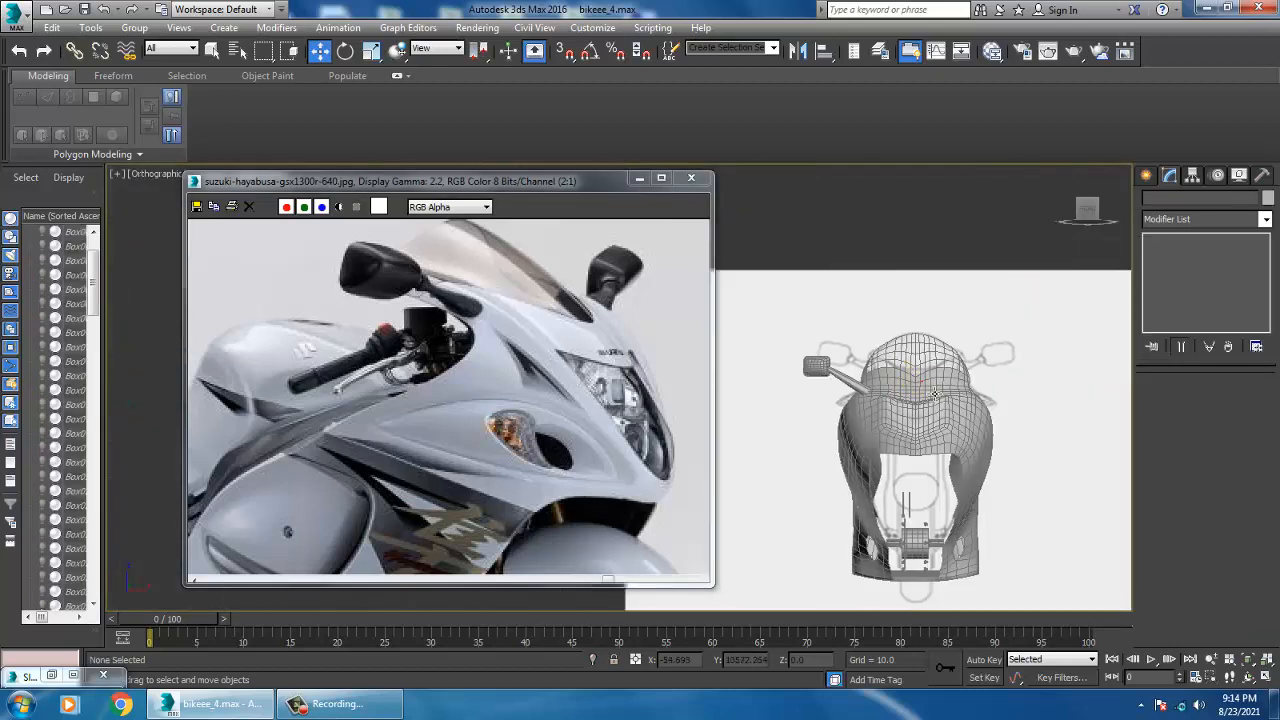
pyautogui.click(930, 402)
pyautogui.scroll(3, 929, 380)
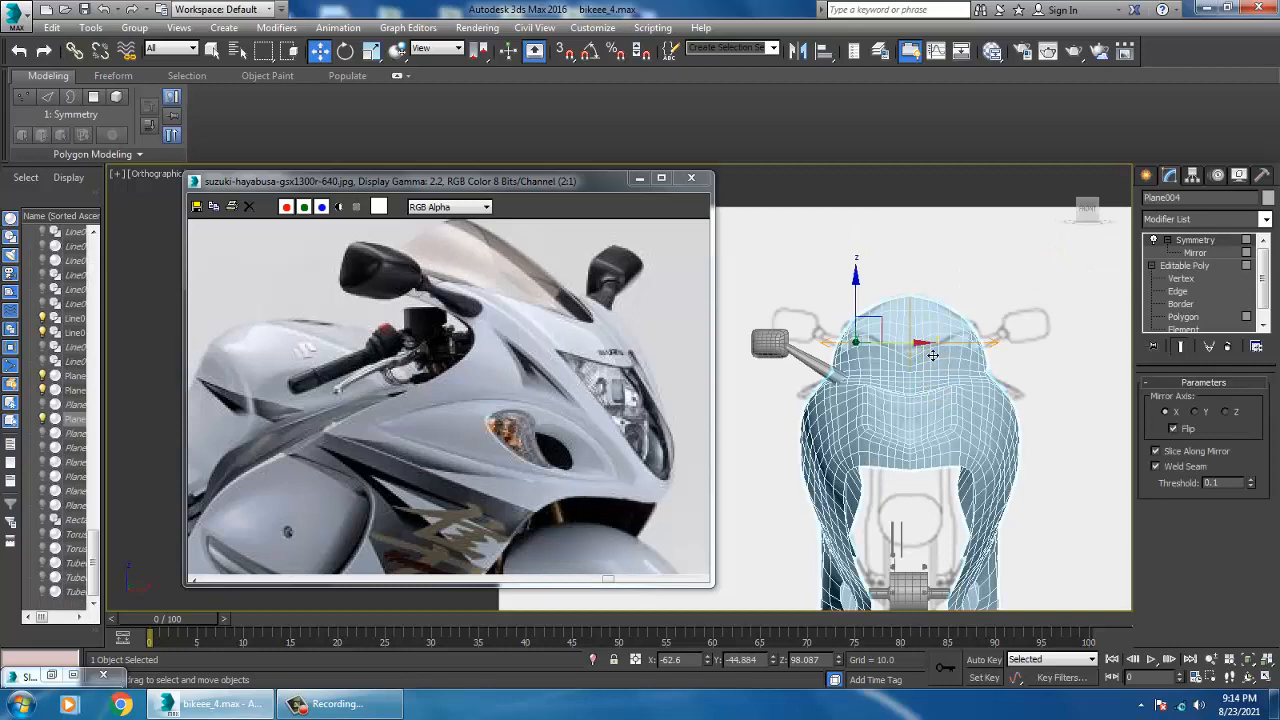
pyautogui.moveTo(932, 355)
pyautogui.mouseDown()
pyautogui.moveTo(795, 335)
pyautogui.moveTo(846, 330)
pyautogui.moveTo(918, 334)
pyautogui.moveTo(819, 336)
pyautogui.moveTo(754, 357)
pyautogui.moveTo(929, 334)
pyautogui.mouseUp()
pyautogui.scroll(3, 895, 385)
# Turn off NURMS smoothing on the fairing's Editable Poly and switch to vertex editing.
pyautogui.click(1207, 267)
pyautogui.press('4')
pyautogui.rightClick(849, 358)
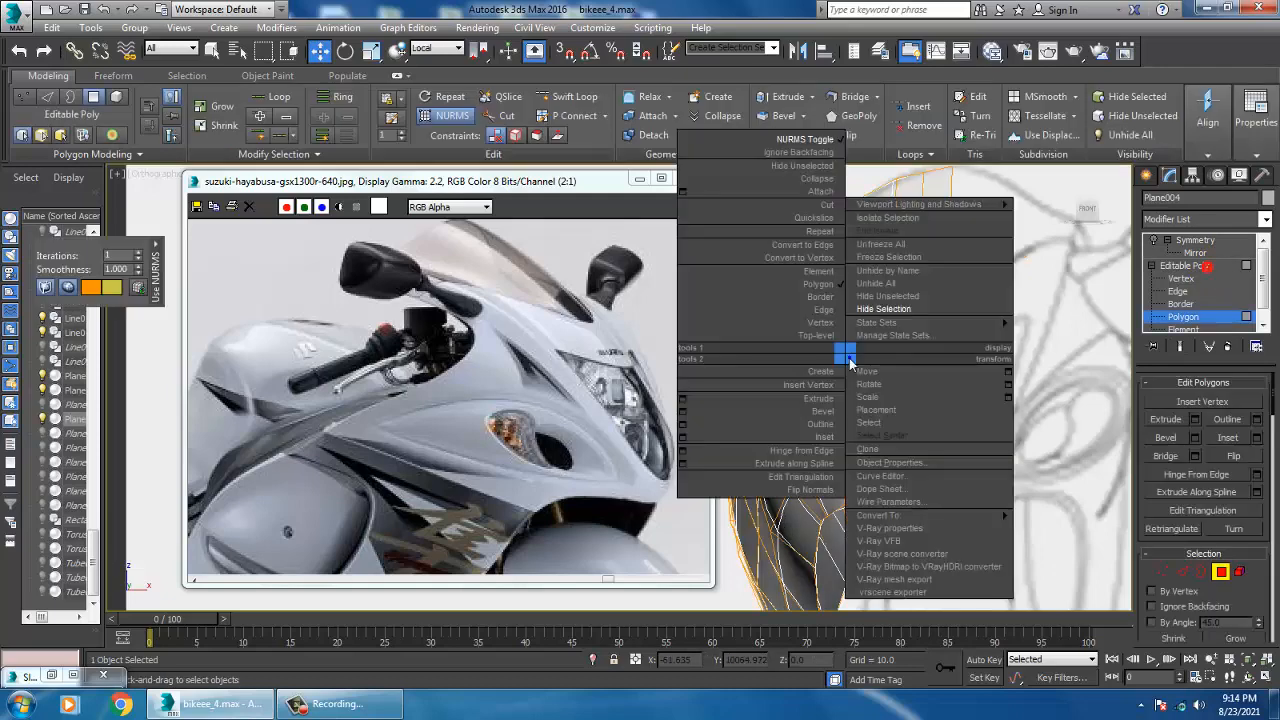
pyautogui.click(812, 139)
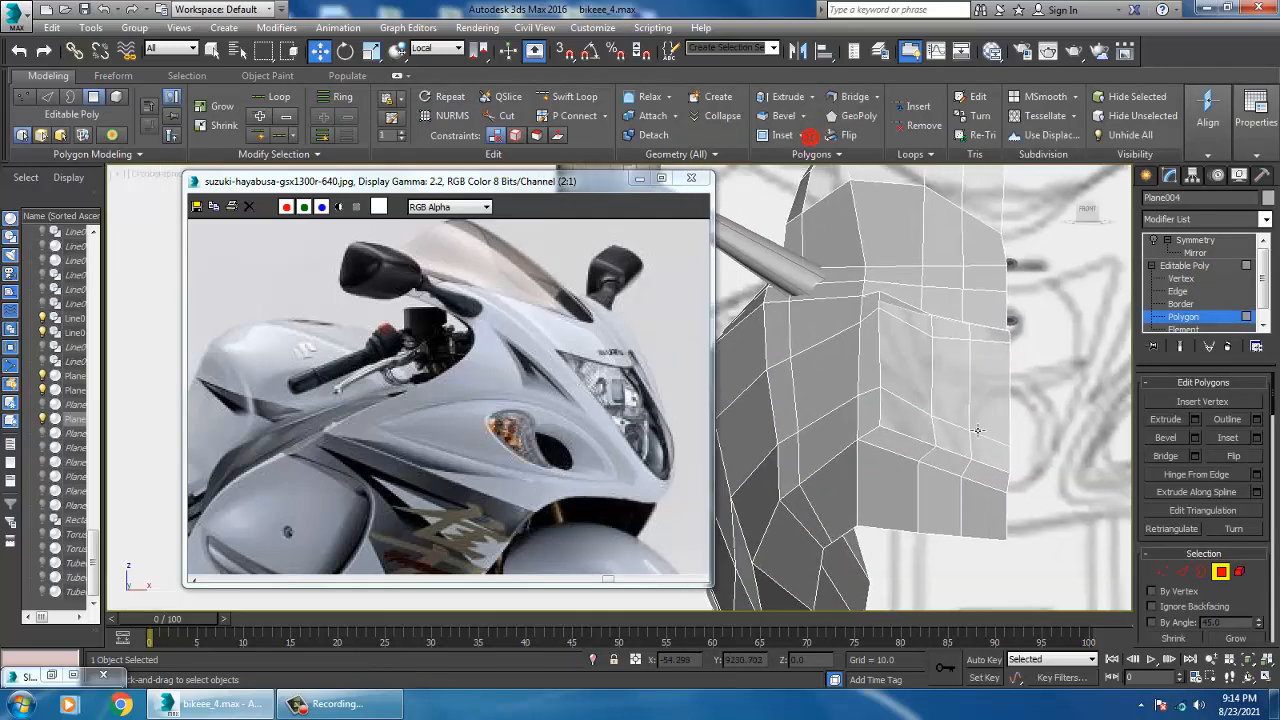
pyautogui.press('1')
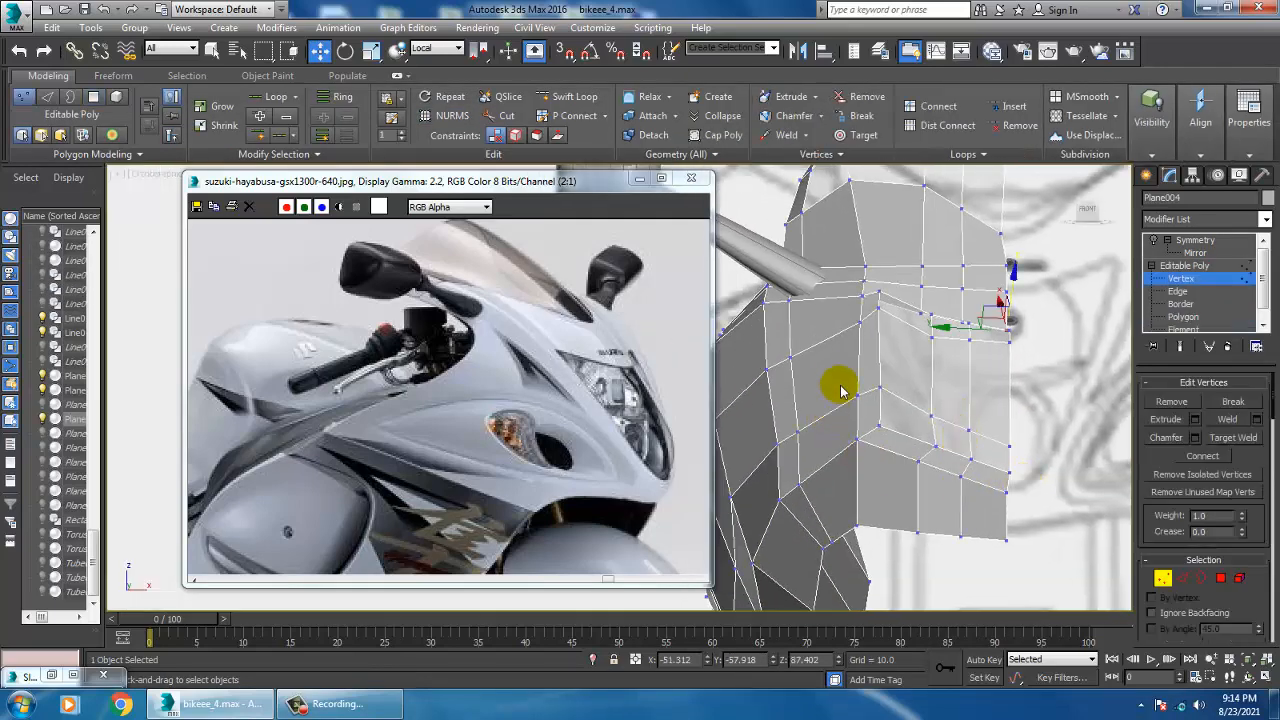
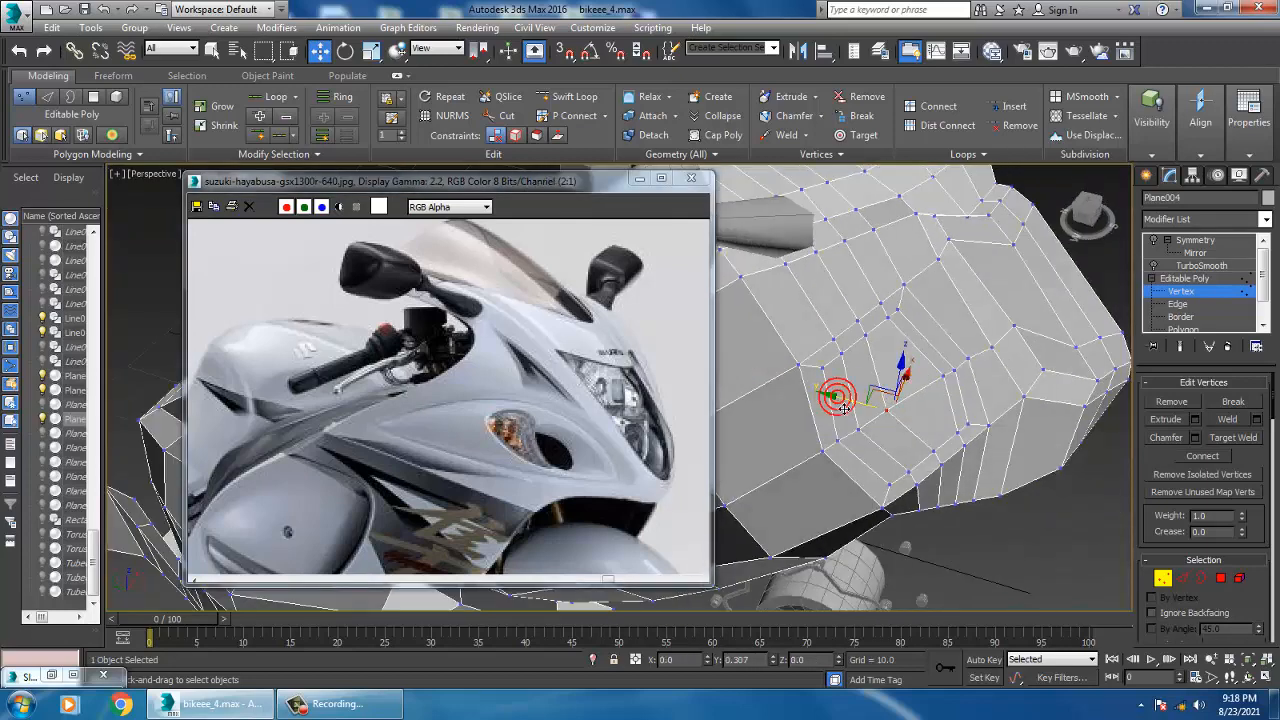
# Preview NURMS smoothing on the fairing around the turn-signal recess, and undo it.
pyautogui.keyDown('alt'); pyautogui.moveTo(938, 406); pyautogui.dragTo(903, 436, button='middle'); pyautogui.keyUp('alt')
pyautogui.press('4')
pyautogui.scroll(-4, 802, 422)
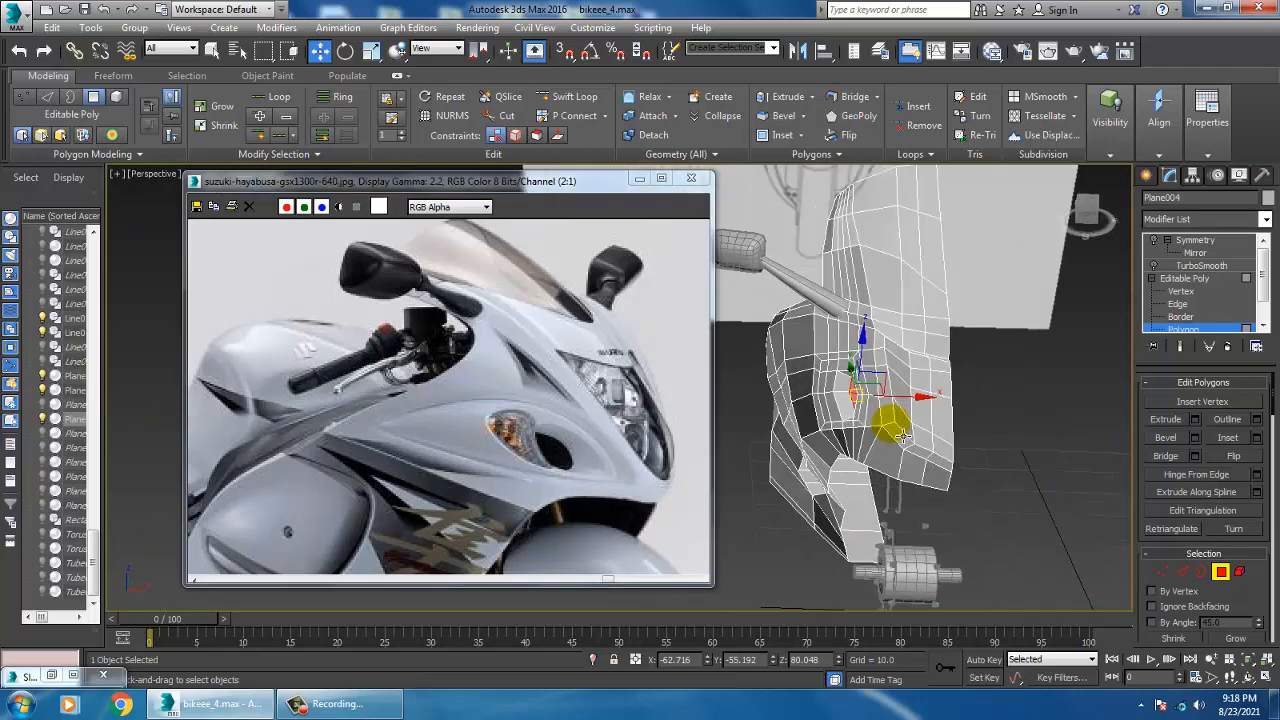
pyautogui.scroll(3, 903, 436)
pyautogui.rightClick(945, 358)
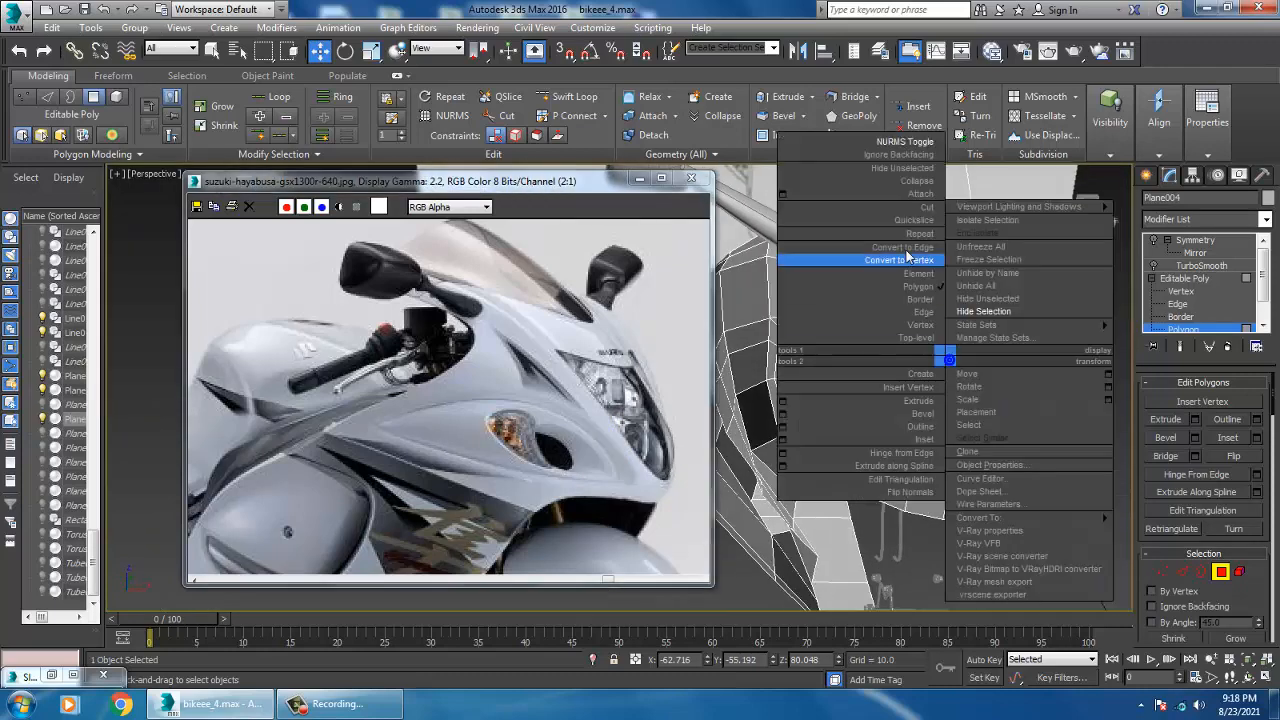
pyautogui.click(905, 142)
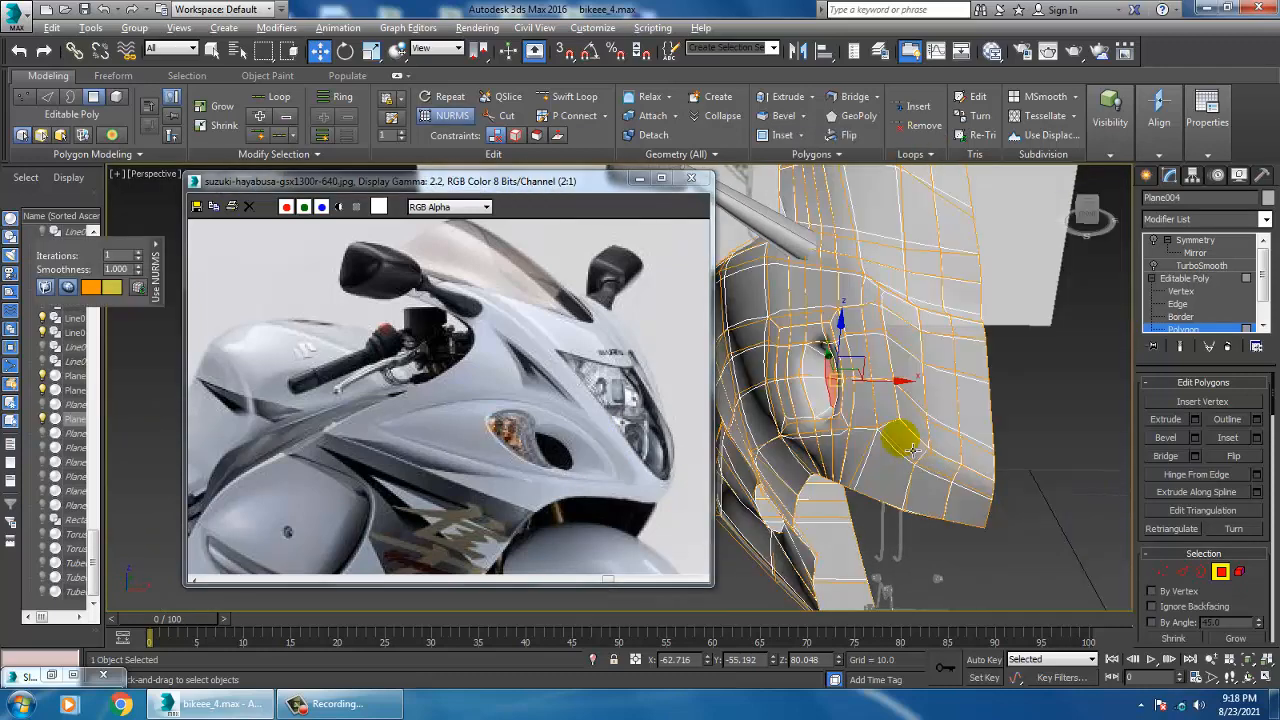
pyautogui.keyDown('alt'); pyautogui.moveTo(896, 442); pyautogui.dragTo(931, 440, button='middle'); pyautogui.keyUp('alt')
pyautogui.hotkey('ctrl', 'z')
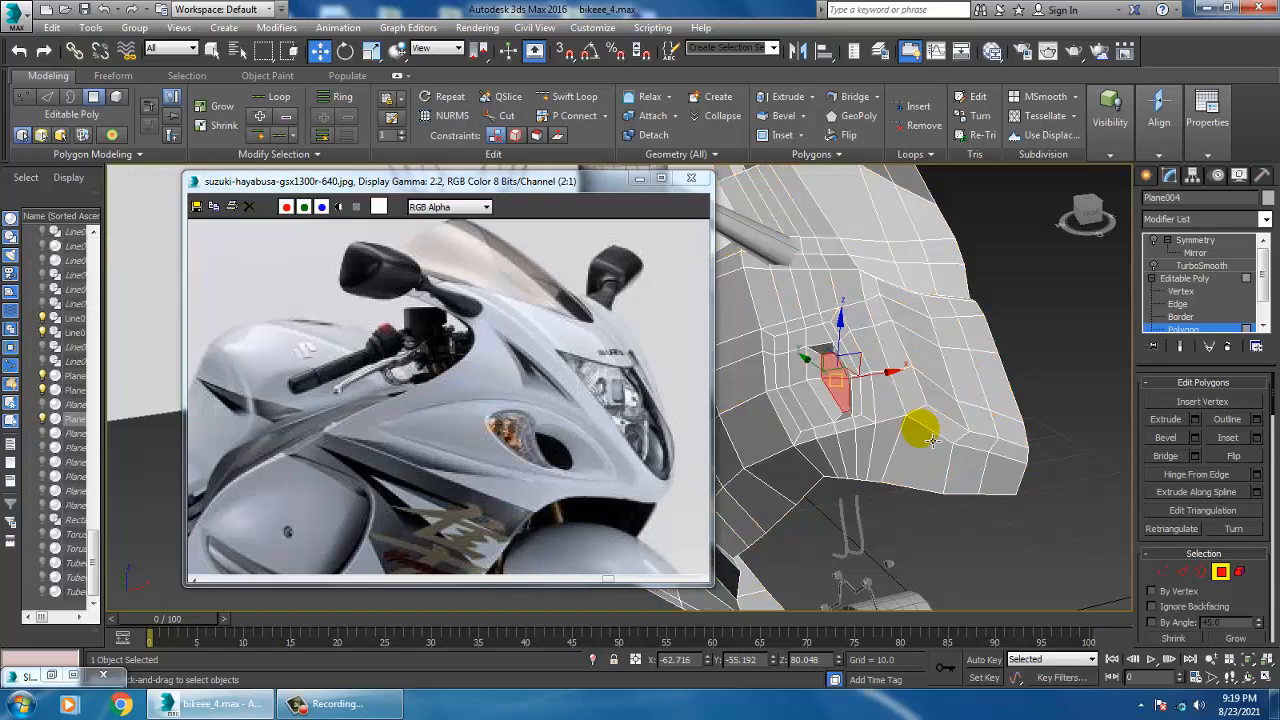
# Delete the two inner polygons of the turn-signal recess on the fairing's side.
pyautogui.scroll(2, 825, 420)
pyautogui.keyDown('alt'); pyautogui.moveTo(825, 420); pyautogui.dragTo(854, 445, button='middle'); pyautogui.keyUp('alt')
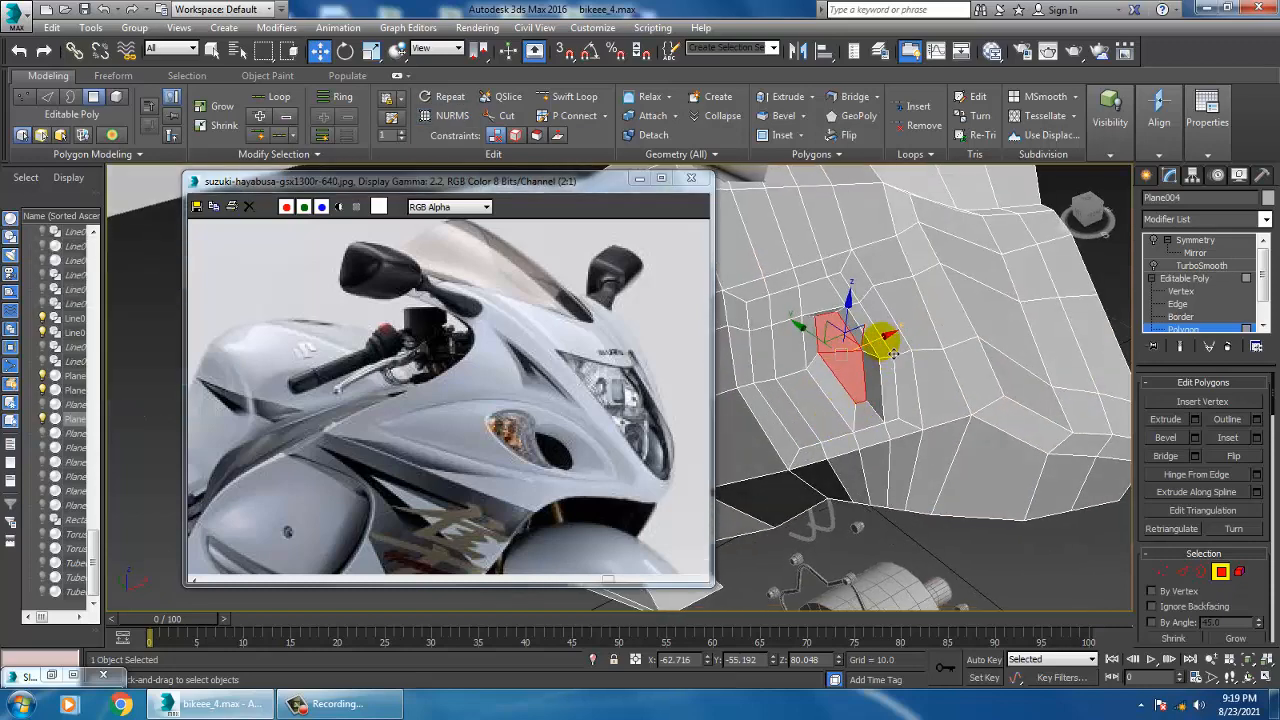
pyautogui.moveTo(888, 345); pyautogui.dragTo(875, 350)
pyautogui.keyDown('alt'); pyautogui.moveTo(829, 387); pyautogui.dragTo(908, 418, button='middle'); pyautogui.keyUp('alt')
pyautogui.click(783, 362)
pyautogui.click(864, 384)
pyautogui.keyDown('ctrl'); pyautogui.click(876, 411); pyautogui.keyUp('ctrl')
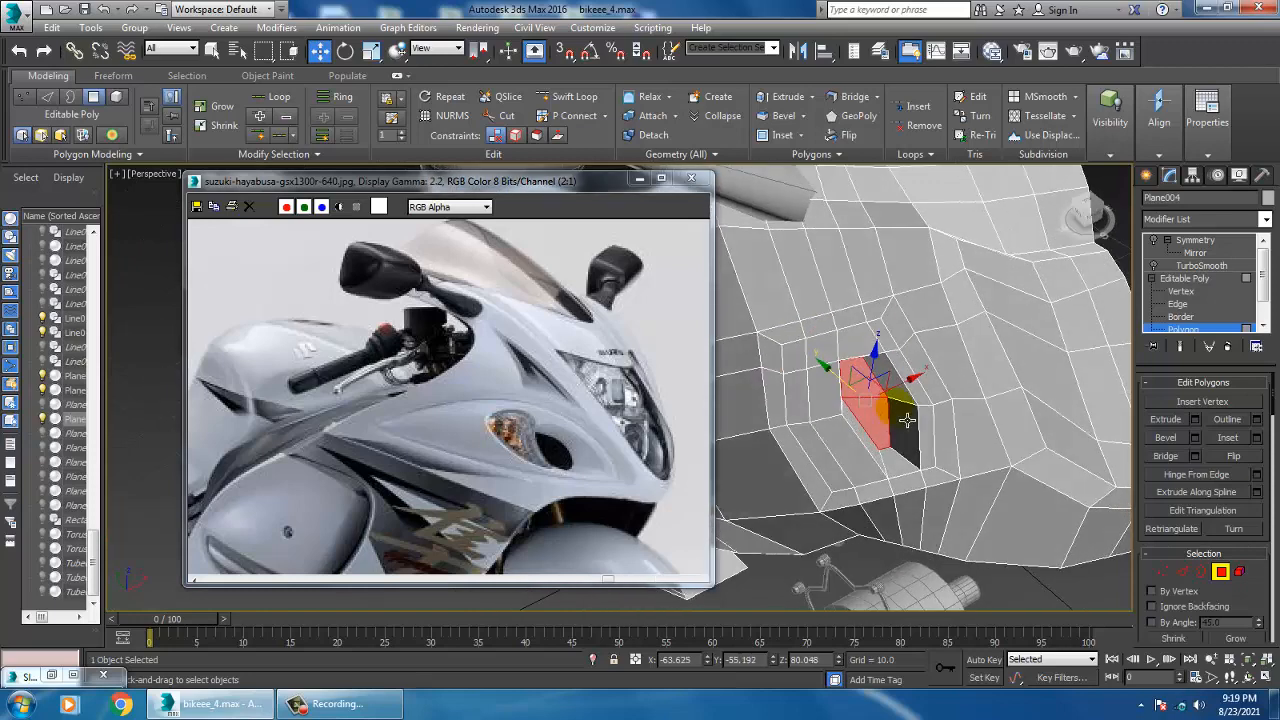
pyautogui.press('Delete')
# Reshape the rim of the turn-signal opening by adjusting the vertices at its inner side and lower end.
pyautogui.keyDown('alt'); pyautogui.moveTo(884, 420); pyautogui.dragTo(914, 420, button='middle'); pyautogui.keyUp('alt')
pyautogui.press('1')
pyautogui.moveTo(818, 338); pyautogui.dragTo(848, 374)
pyautogui.keyDown('alt'); pyautogui.moveTo(914, 412); pyautogui.dragTo(892, 416, button='middle'); pyautogui.keyUp('alt')
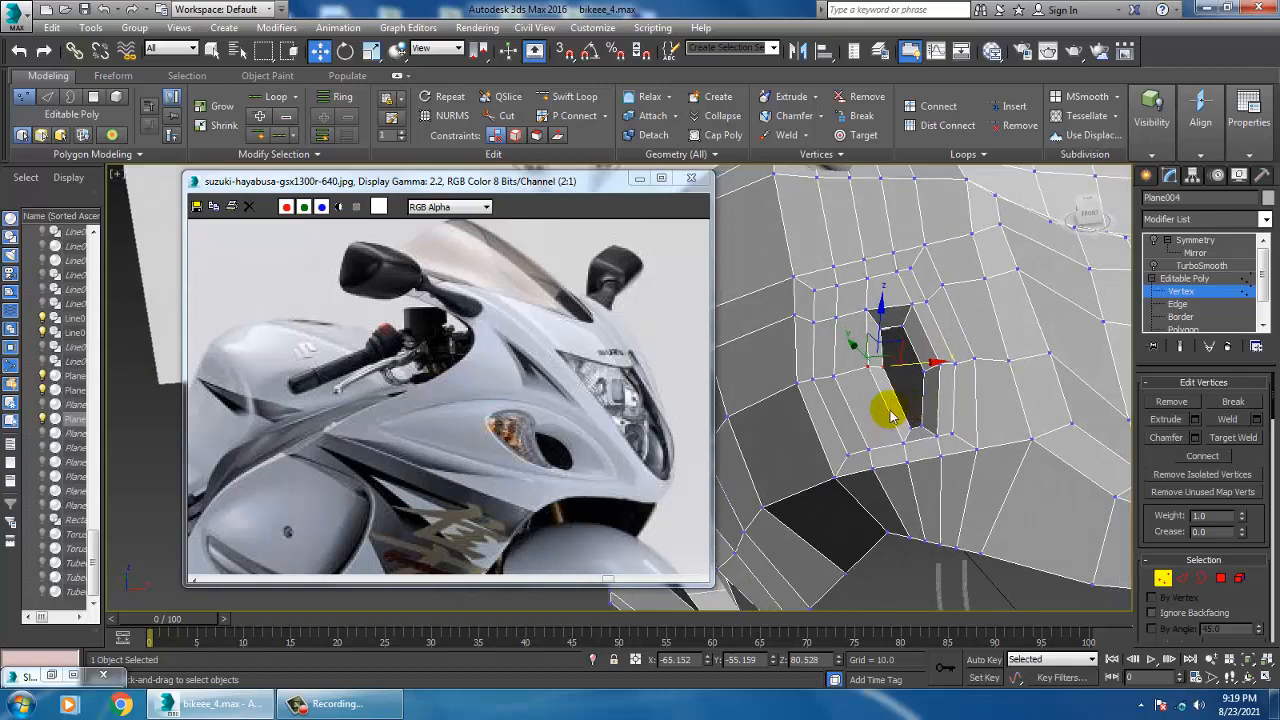
pyautogui.moveTo(969, 481); pyautogui.dragTo(992, 449)
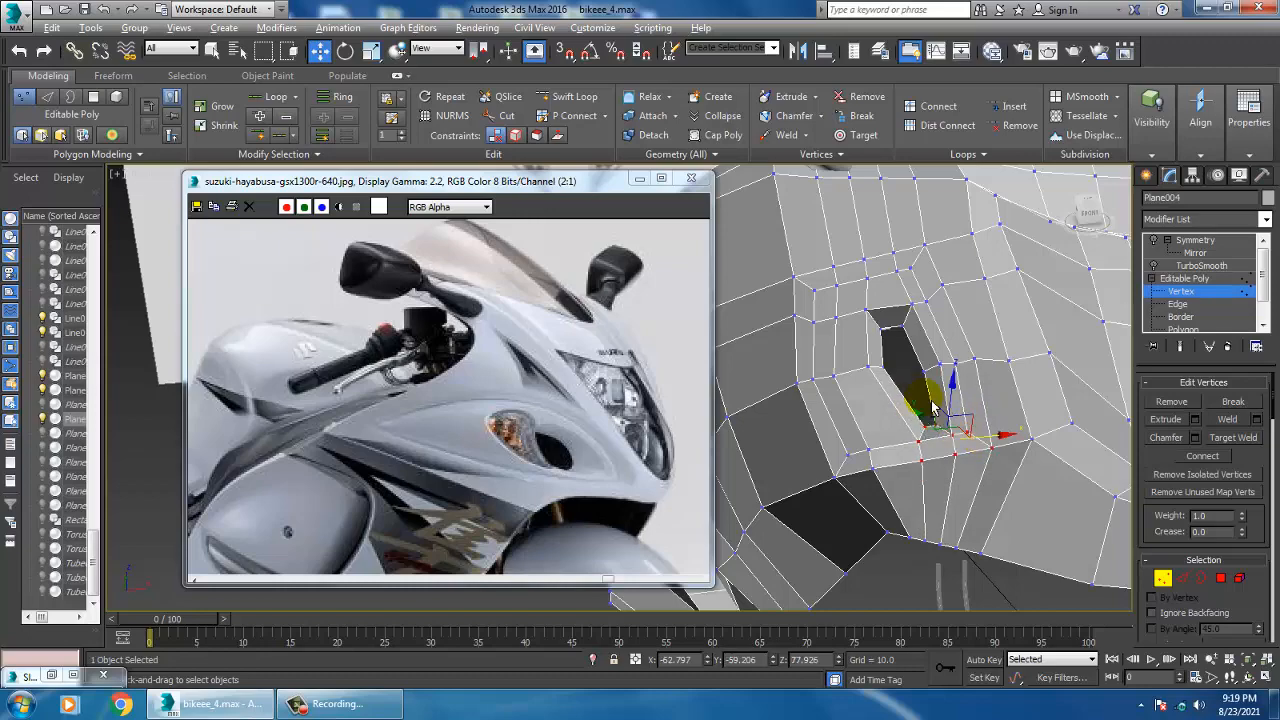
# Return to the fairing's Editable Poly top level and turn on NURMS smoothing.
pyautogui.keyDown('alt'); pyautogui.moveTo(933, 410); pyautogui.dragTo(957, 388, button='middle'); pyautogui.keyUp('alt')
pyautogui.scroll(-2, 892, 396)
pyautogui.scroll(-3, 905, 380)
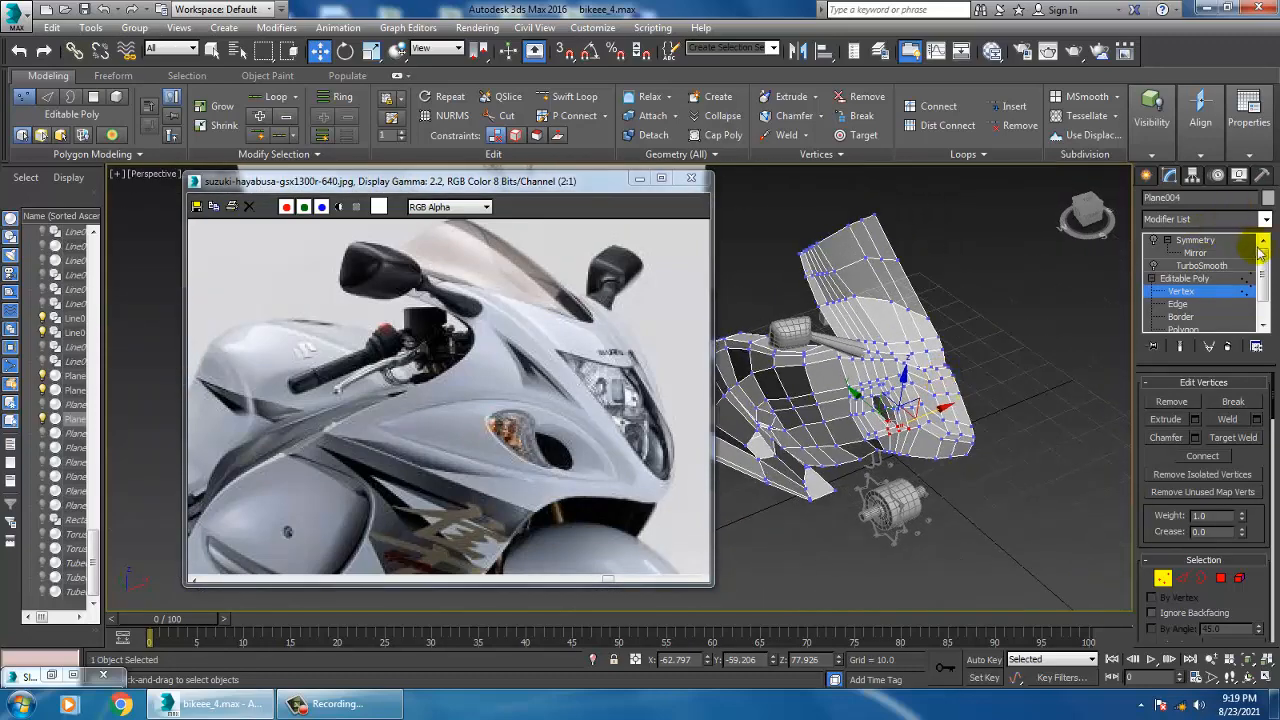
pyautogui.click(1193, 276)
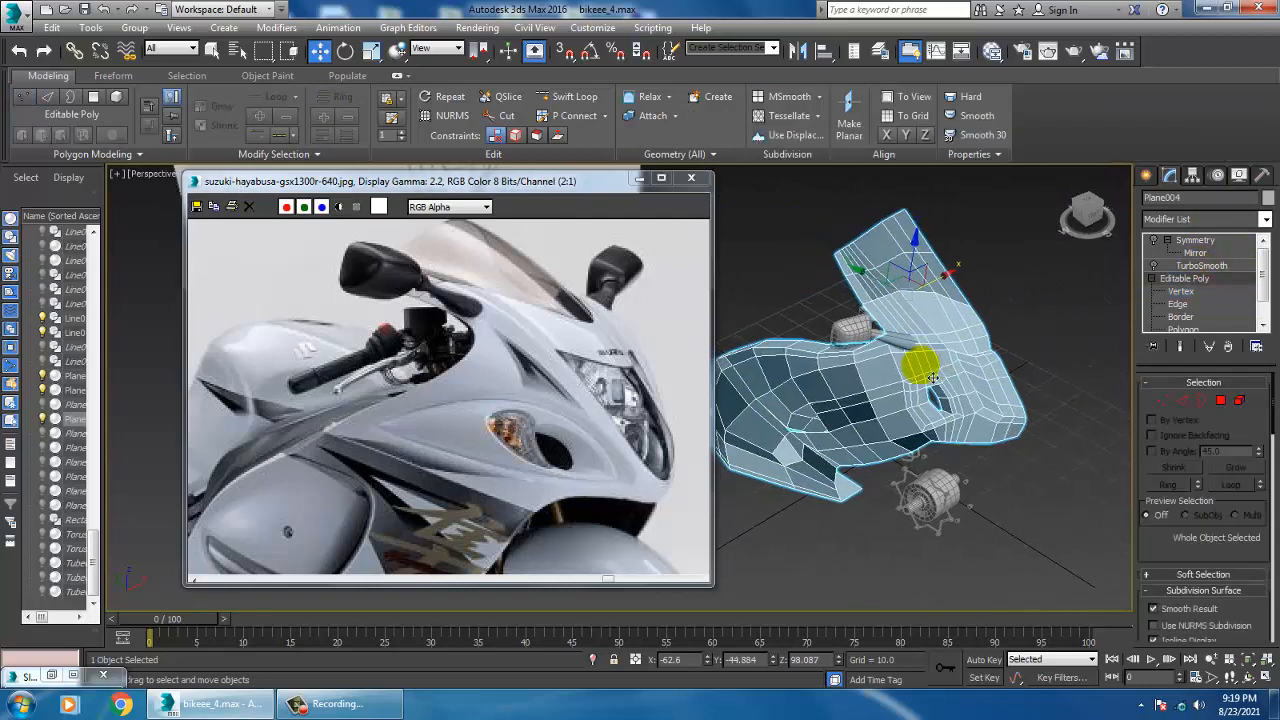
pyautogui.rightClick(951, 332)
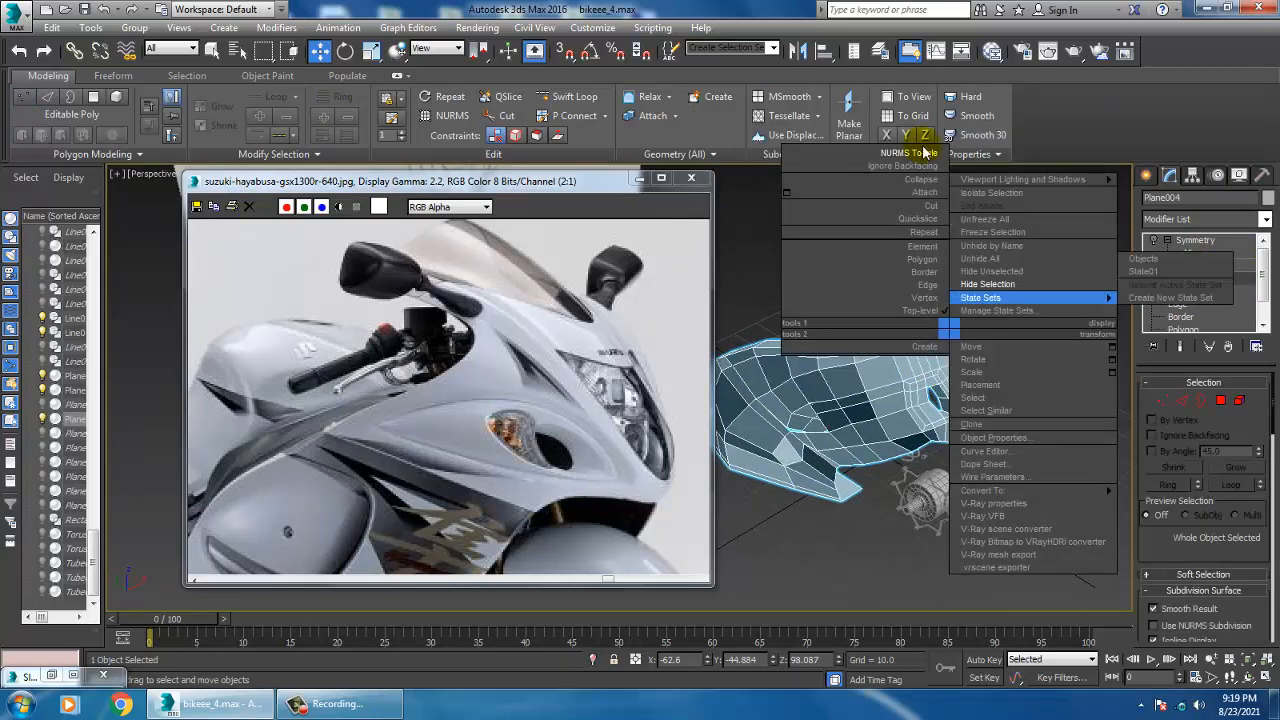
pyautogui.click(797, 521)
pyautogui.moveTo(935, 376)
pyautogui.keyDown('alt'); pyautogui.mouseDown(button='middle')
pyautogui.moveTo(947, 390)
pyautogui.moveTo(936, 340)
pyautogui.moveTo(903, 376)
pyautogui.moveTo(936, 372)
pyautogui.moveTo(885, 386)
pyautogui.moveTo(926, 386)
pyautogui.mouseUp(button='middle'); pyautogui.keyUp('alt')
pyautogui.rightClick(933, 325)
pyautogui.click(900, 148)
pyautogui.scroll(3, 966, 354)
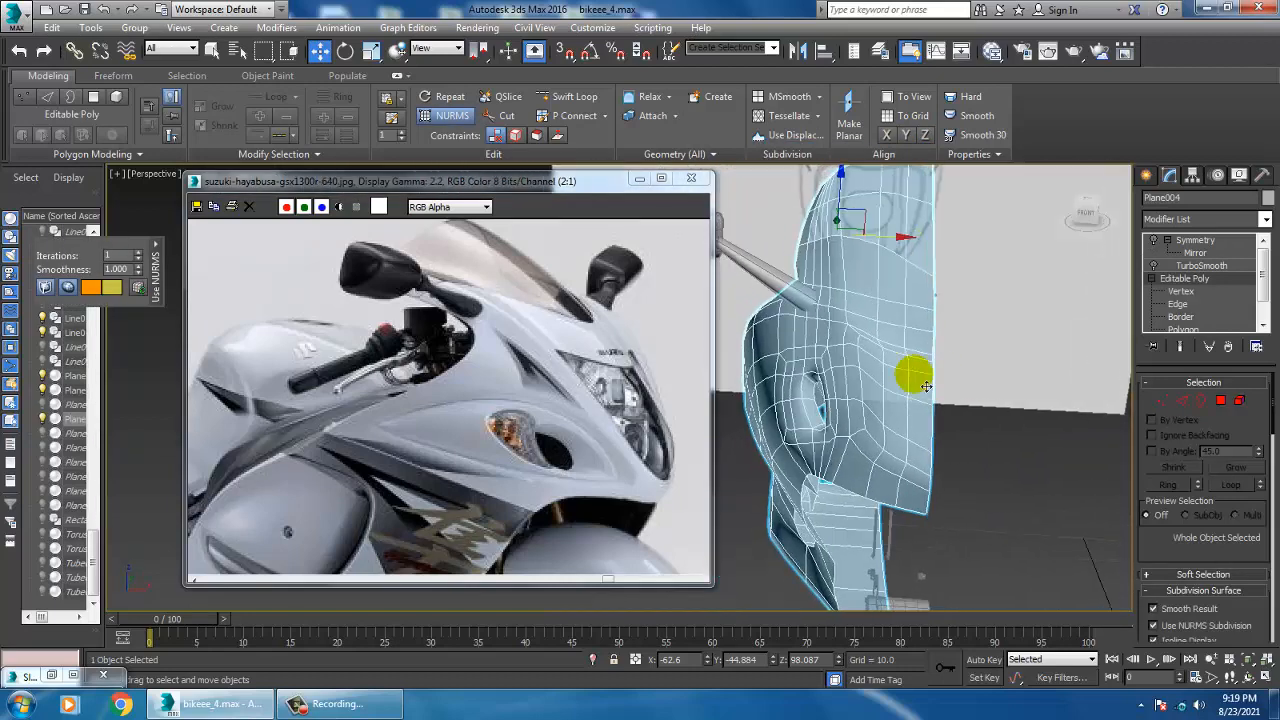
# Shift the vertices along the lower end and headlight-facing side of the turn-signal opening outward in the front view.
pyautogui.press('f')
pyautogui.scroll(4, 926, 386)
pyautogui.press('1')
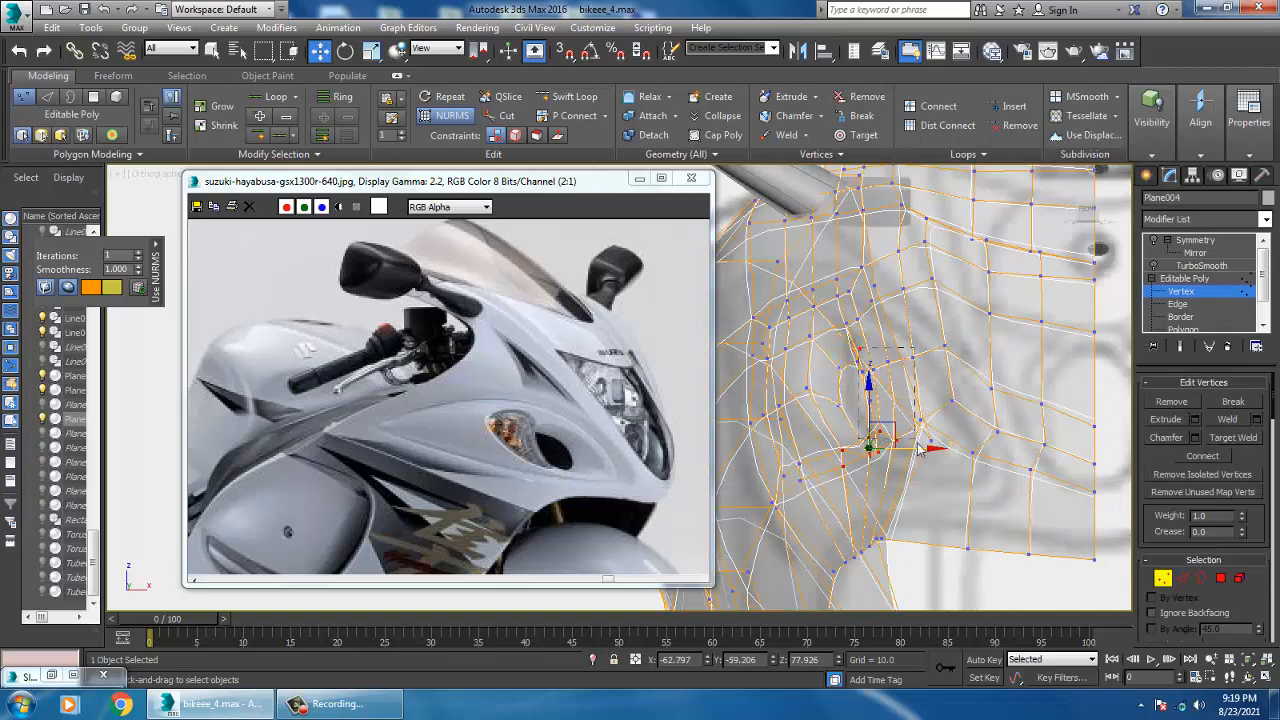
pyautogui.moveTo(917, 443); pyautogui.dragTo(924, 456)
pyautogui.moveTo(915, 396)
pyautogui.mouseDown()
pyautogui.moveTo(944, 399)
pyautogui.moveTo(934, 388)
pyautogui.mouseUp()
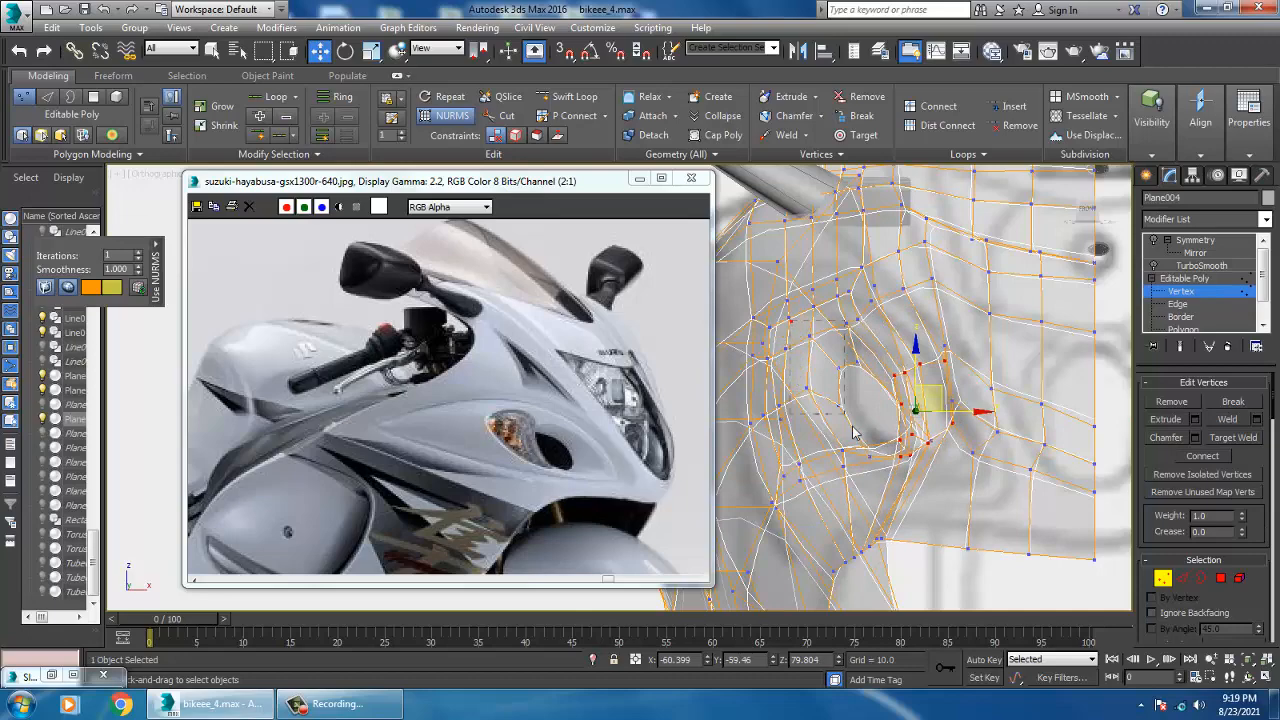
# Adjust the vertices around the turn-signal opening in the front view and those near the headlight in perspective.
pyautogui.moveTo(853, 433); pyautogui.dragTo(865, 431)
pyautogui.moveTo(857, 342); pyautogui.dragTo(884, 370)
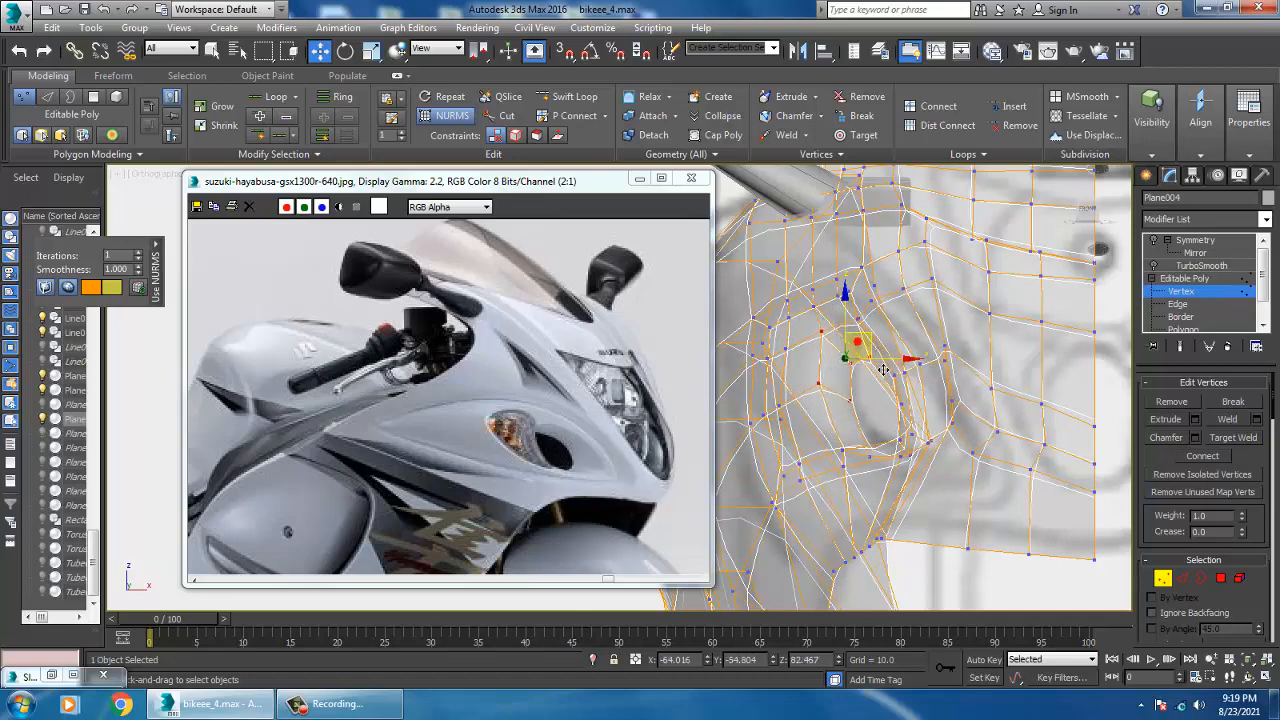
pyautogui.hotkey('alt', 'w')
pyautogui.rightClick(1004, 493)
pyautogui.hotkey('alt', 'w')
pyautogui.keyDown('alt'); pyautogui.moveTo(909, 440); pyautogui.dragTo(938, 422, button='middle'); pyautogui.keyUp('alt')
pyautogui.keyDown('alt'); pyautogui.moveTo(872, 397); pyautogui.dragTo(743, 464, button='middle'); pyautogui.keyUp('alt')
pyautogui.keyDown('ctrl'); pyautogui.moveTo(719, 445); pyautogui.dragTo(752, 469); pyautogui.keyUp('ctrl')
pyautogui.keyDown('alt'); pyautogui.moveTo(718, 443); pyautogui.dragTo(829, 451, button='middle'); pyautogui.keyUp('alt')
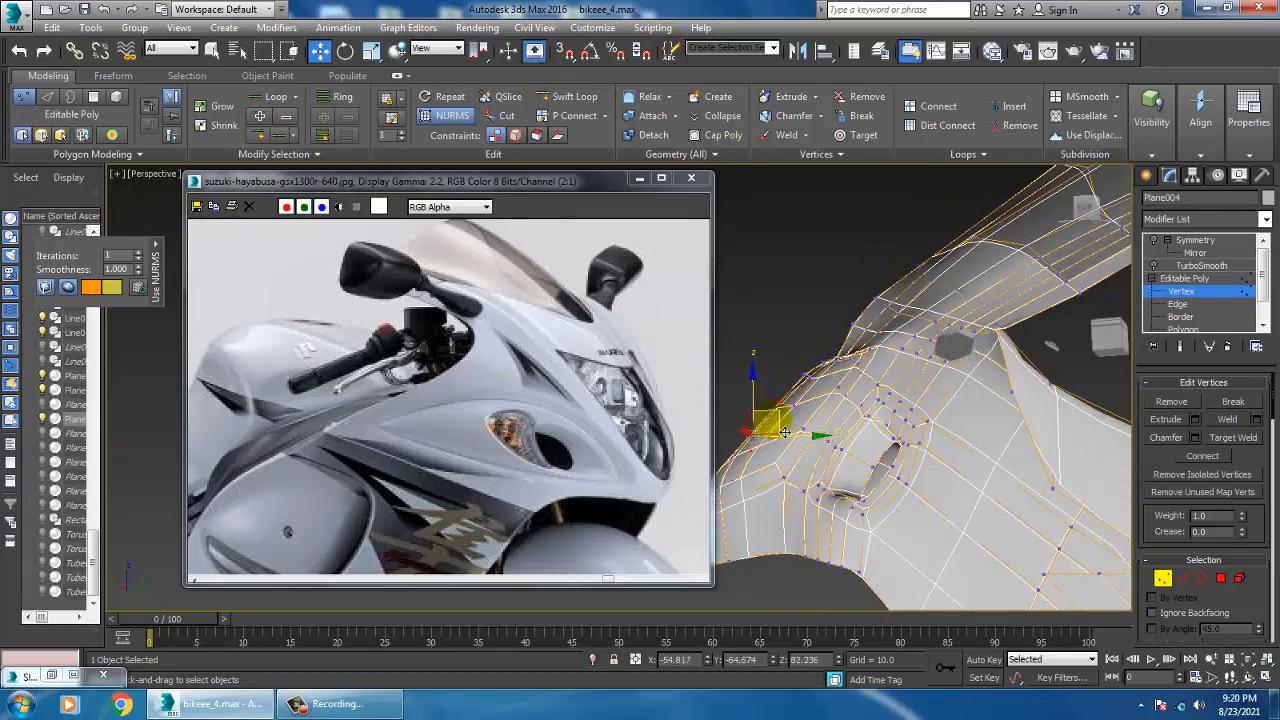
pyautogui.keyDown('alt'); pyautogui.moveTo(820, 438); pyautogui.dragTo(940, 465, button='middle'); pyautogui.keyUp('alt')
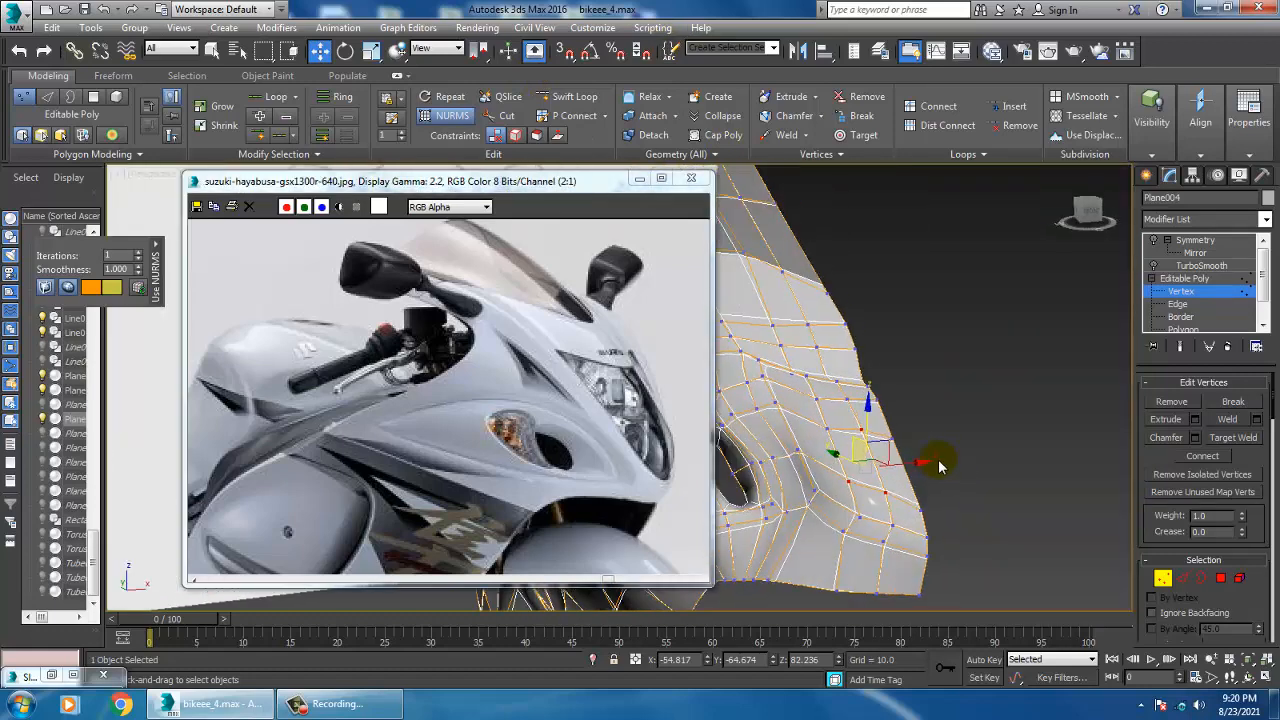
# Return to the fairing's Symmetry modifier to show the complete mirrored, smoothed fairing.
pyautogui.click(1205, 240)
pyautogui.scroll(-6, 930, 412)
pyautogui.keyDown('alt'); pyautogui.moveTo(930, 412); pyautogui.dragTo(880, 450, button='middle'); pyautogui.keyUp('alt')
pyautogui.scroll(3, 872, 461)
pyautogui.rightClick(991, 286)
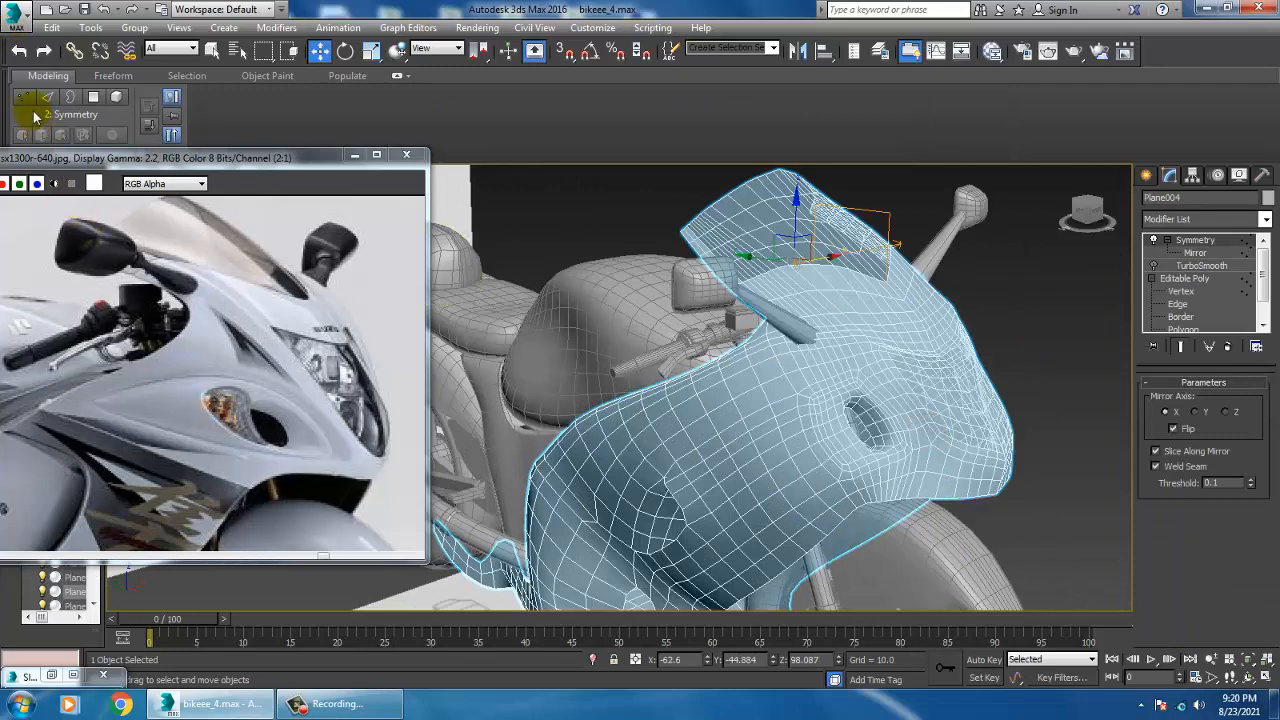
# Start saving the scene under a new name in the Hayabusa ref folder inside August 2021 on drive D.
pyautogui.click(17, 12)
pyautogui.click(52, 196)
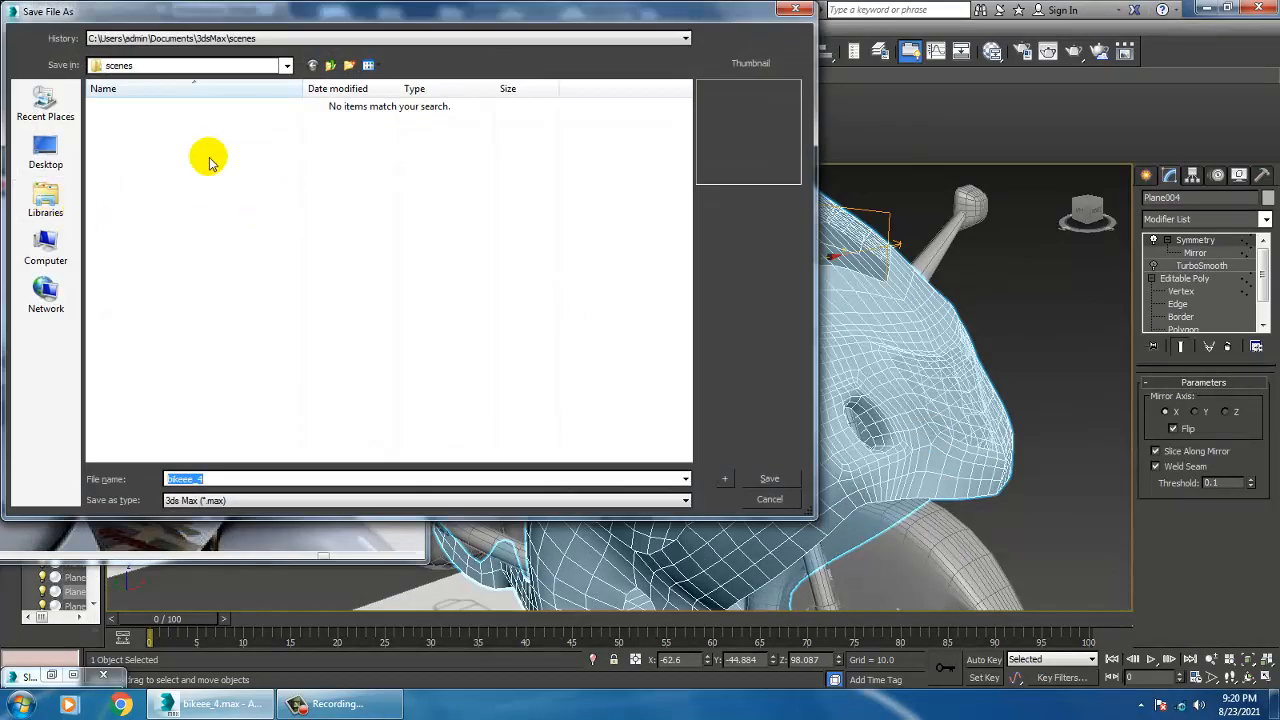
pyautogui.click(48, 246)
pyautogui.doubleClick(350, 125)
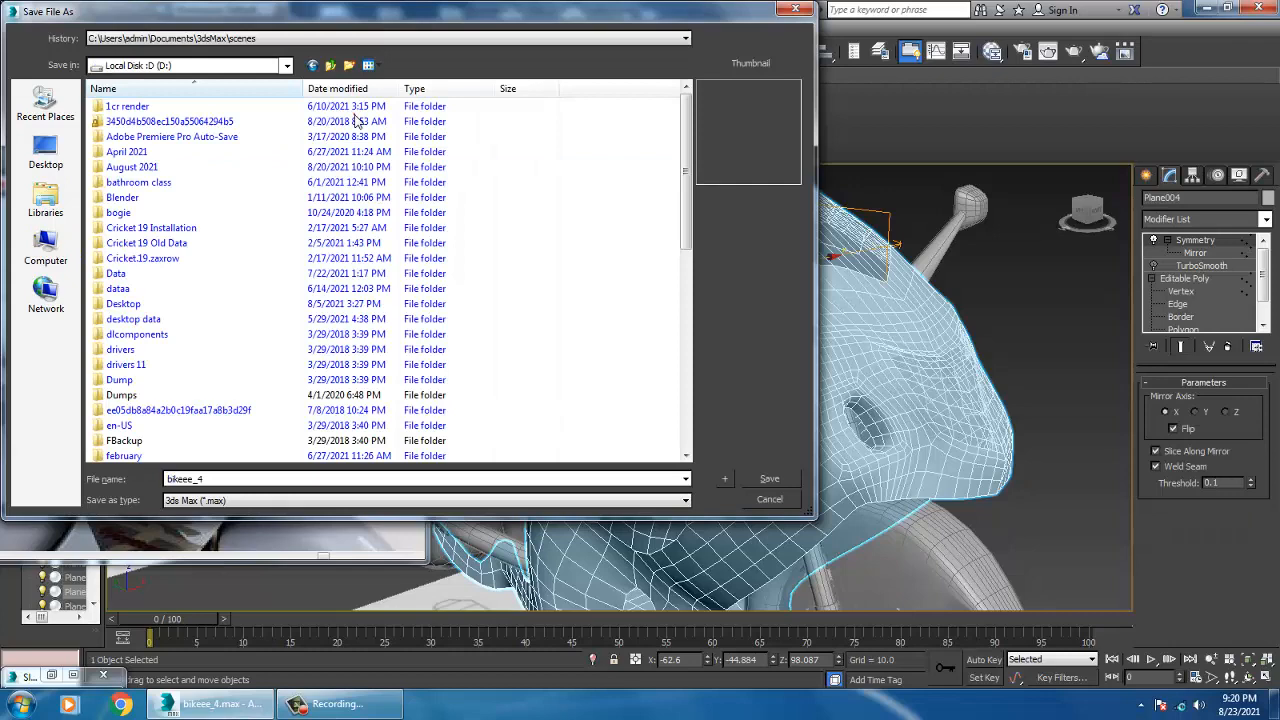
pyautogui.click(177, 290)
pyautogui.press('a')
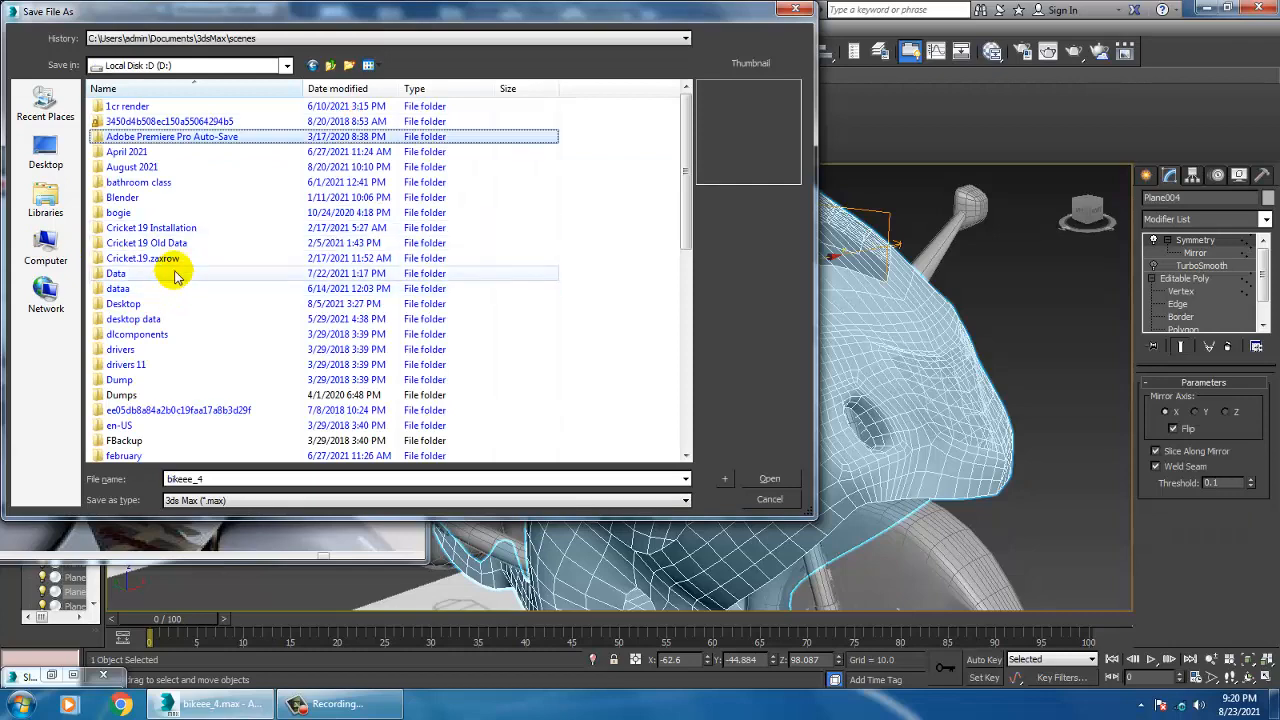
pyautogui.doubleClick(131, 167)
pyautogui.press('h')
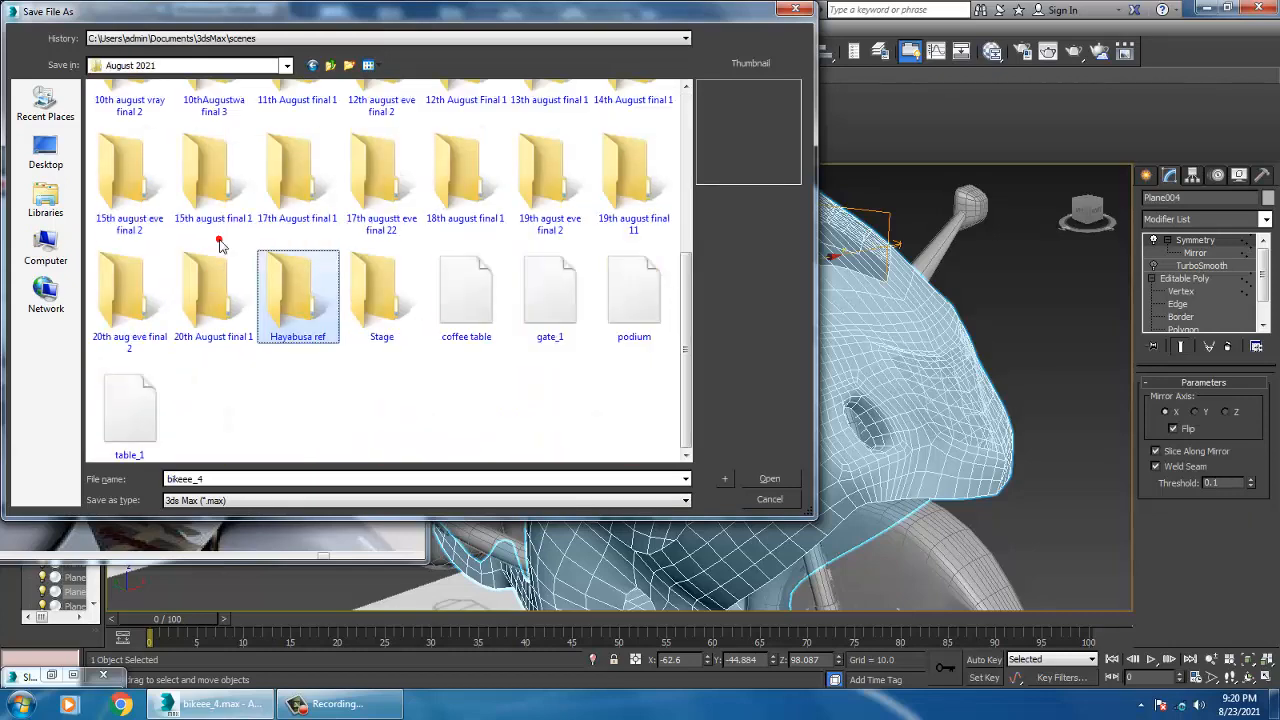
pyautogui.doubleClick(306, 276)
# Name the new scene file bikeee_5 and save it.
pyautogui.click(235, 478)
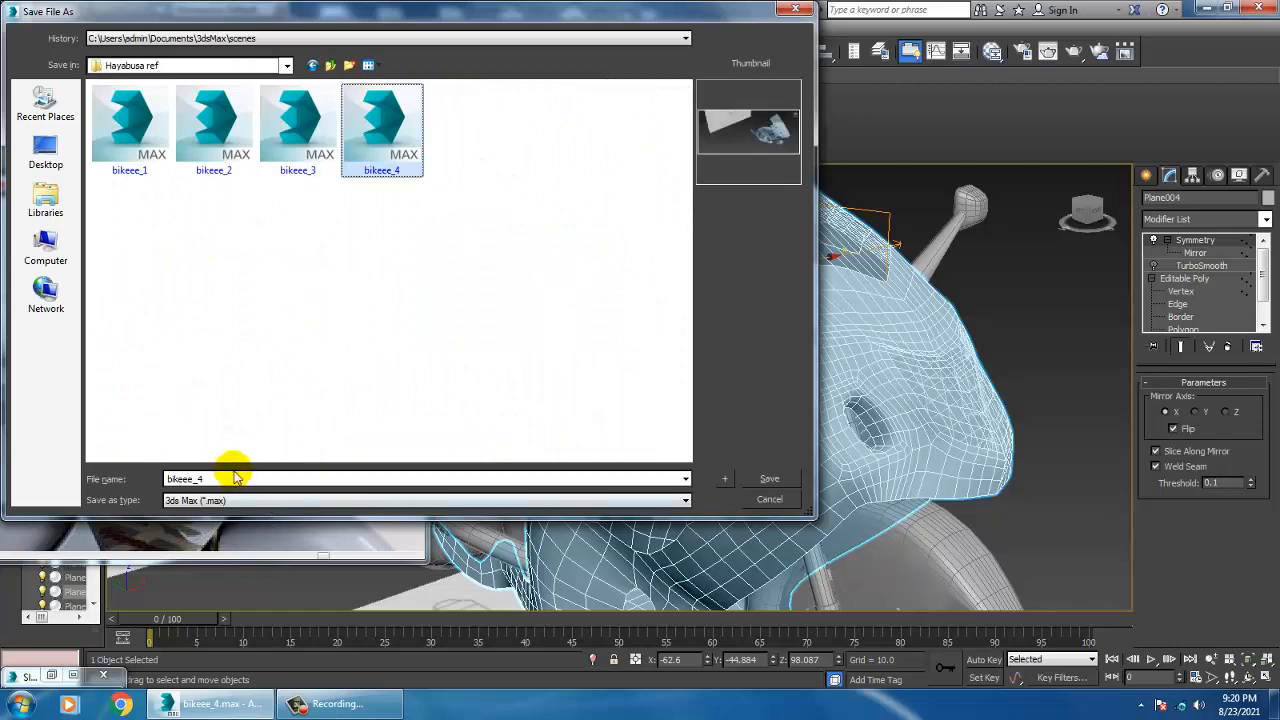
pyautogui.press('BackSpace')
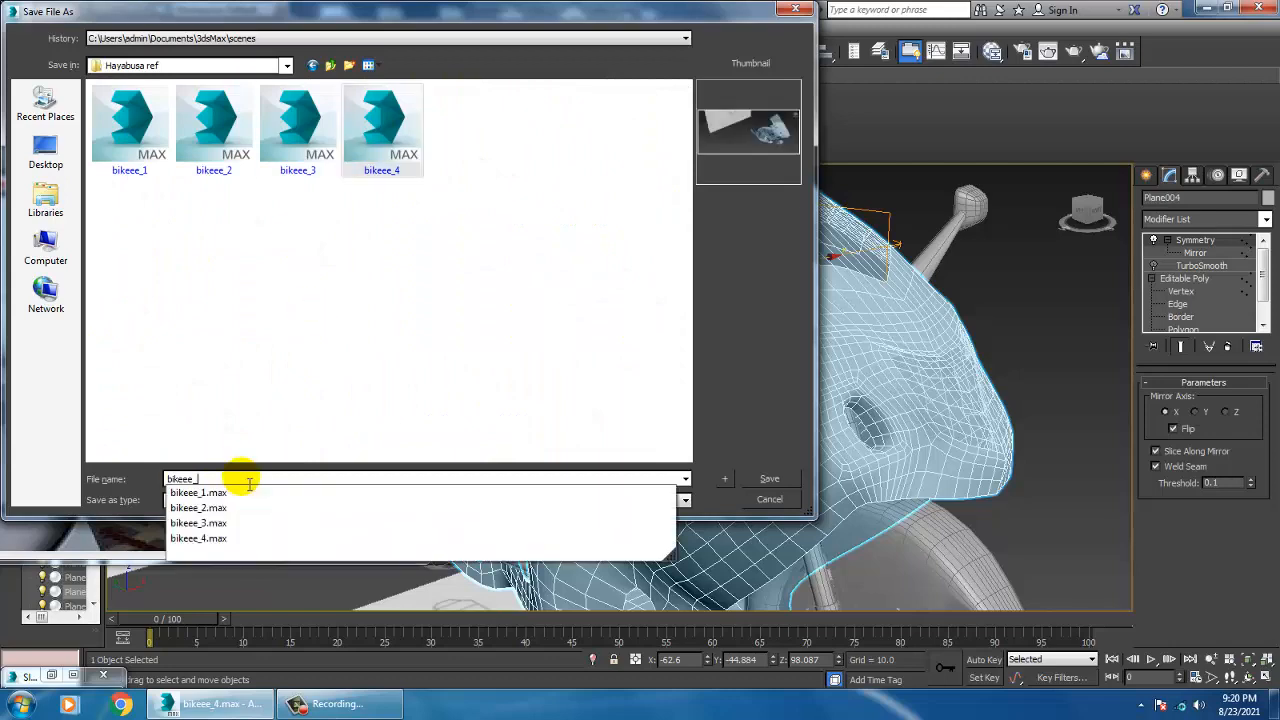
pyautogui.write('5')
pyautogui.press('Return')
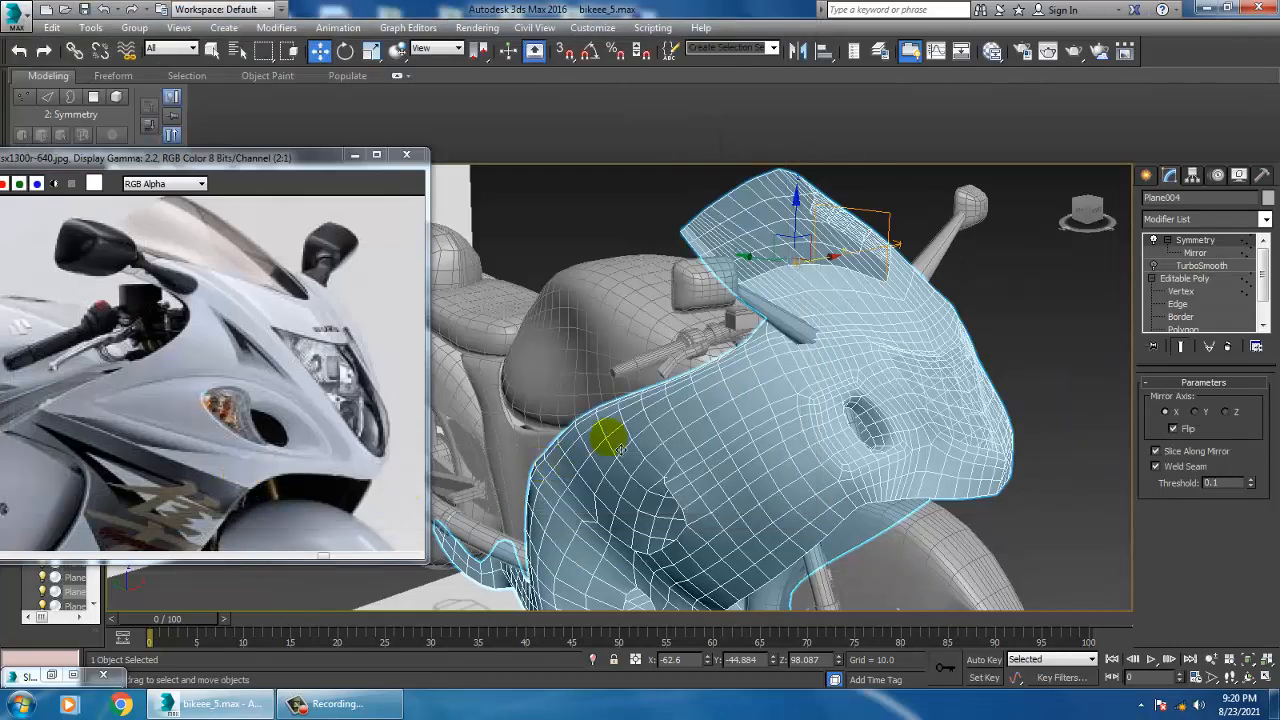
# Compare the fairing with TurboSmooth off and on across its modifier levels, ending at the Symmetry modifier.
pyautogui.keyDown('alt'); pyautogui.moveTo(682, 430); pyautogui.dragTo(621, 417, button='middle'); pyautogui.keyUp('alt')
pyautogui.keyDown('alt'); pyautogui.moveTo(936, 372); pyautogui.dragTo(985, 362, button='middle'); pyautogui.keyUp('alt')
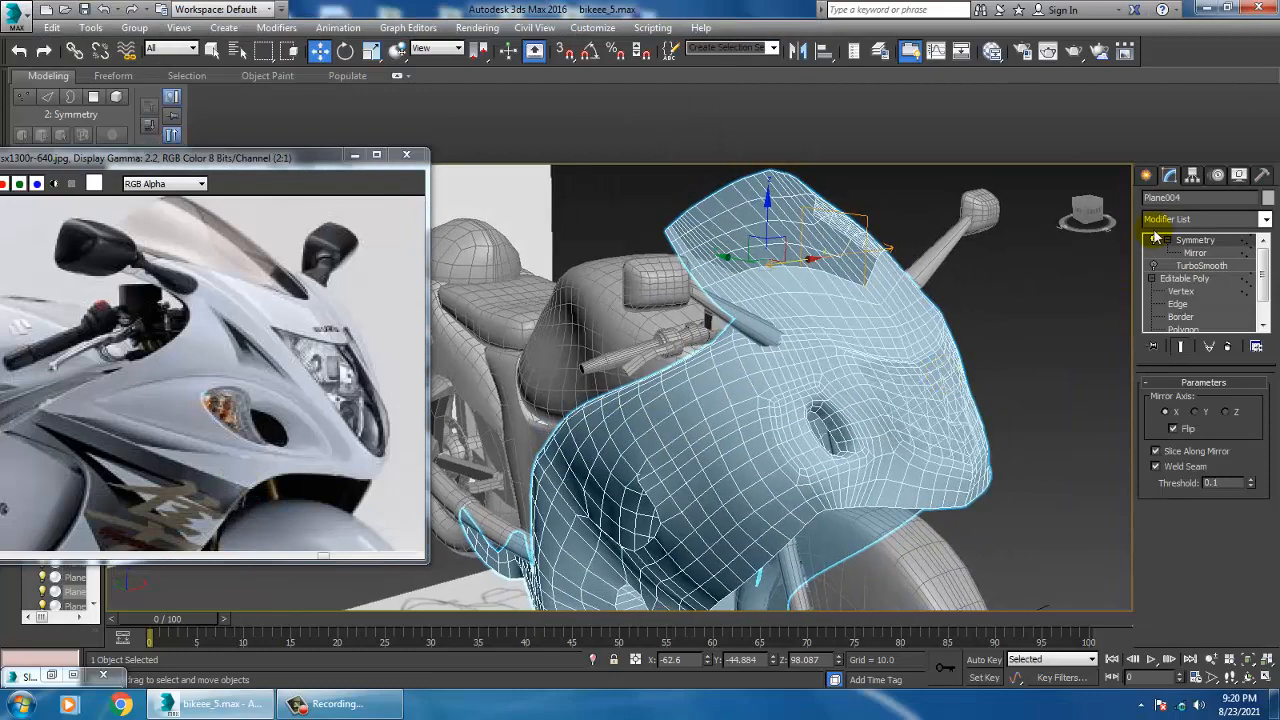
pyautogui.click(1154, 240)
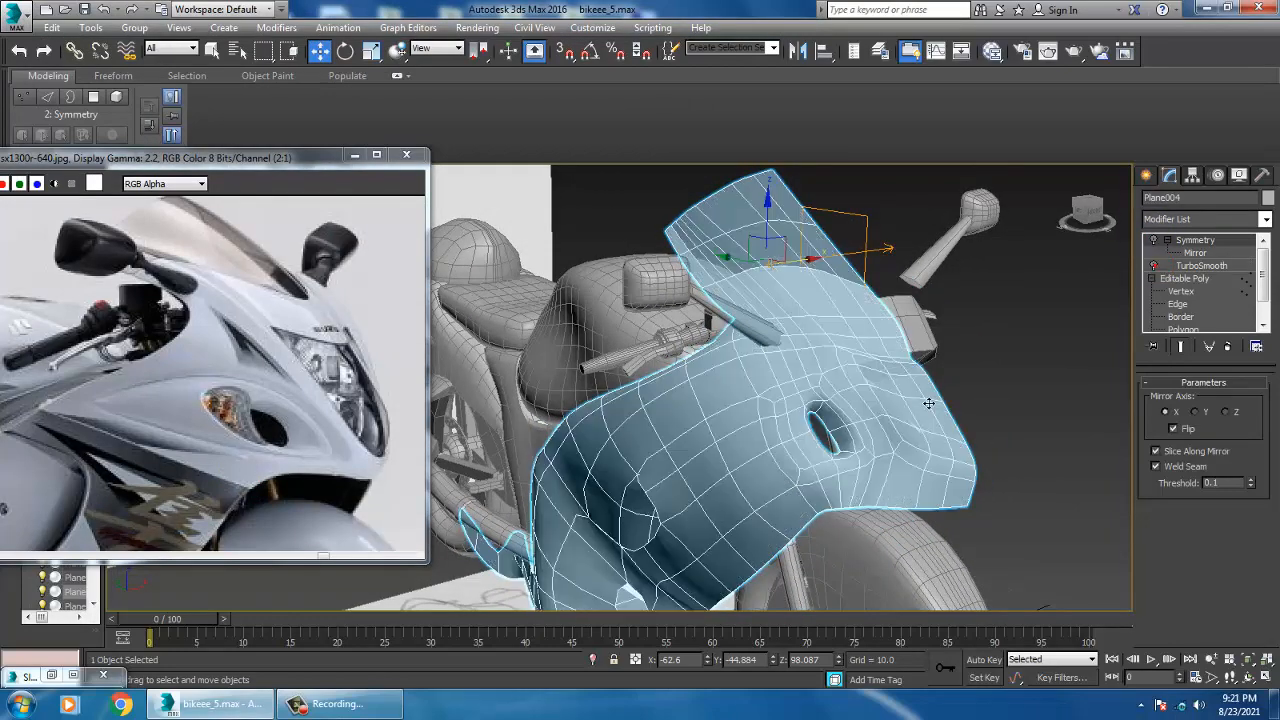
pyautogui.rightClick(883, 380)
pyautogui.click(1154, 266)
pyautogui.keyDown('alt'); pyautogui.moveTo(985, 335); pyautogui.dragTo(955, 378, button='middle'); pyautogui.keyUp('alt')
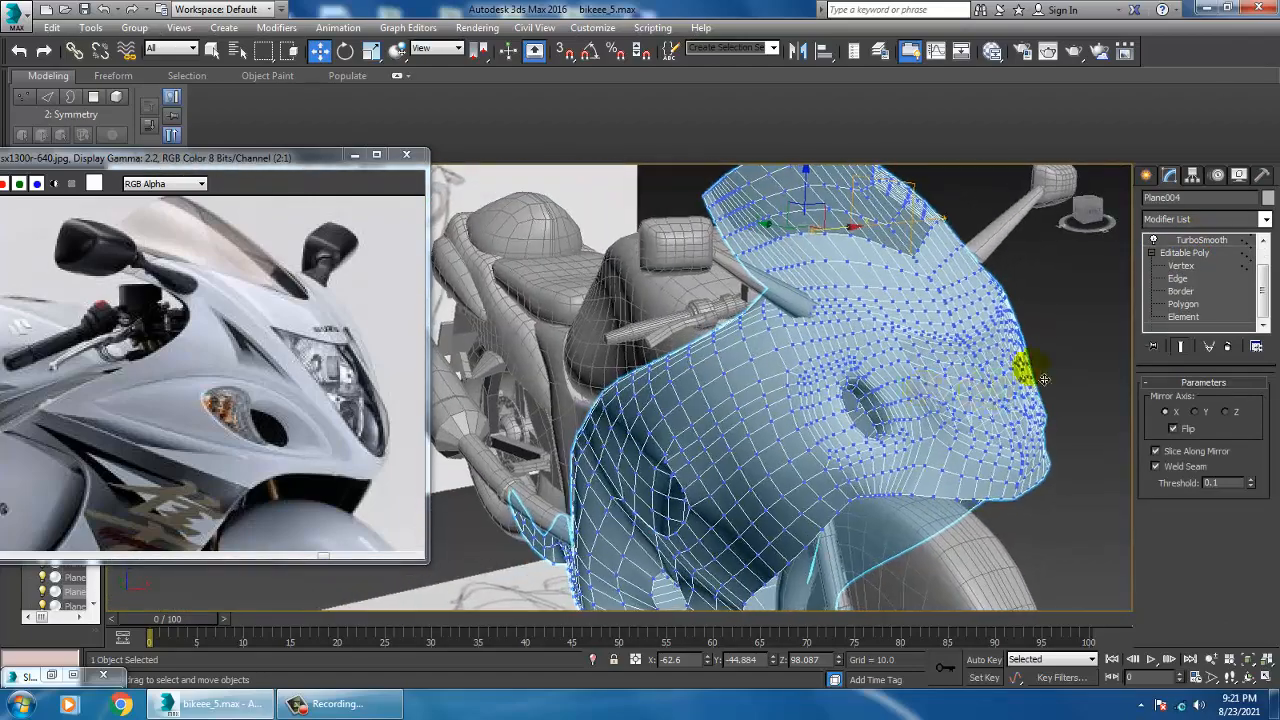
pyautogui.click(1190, 253)
pyautogui.click(1210, 266)
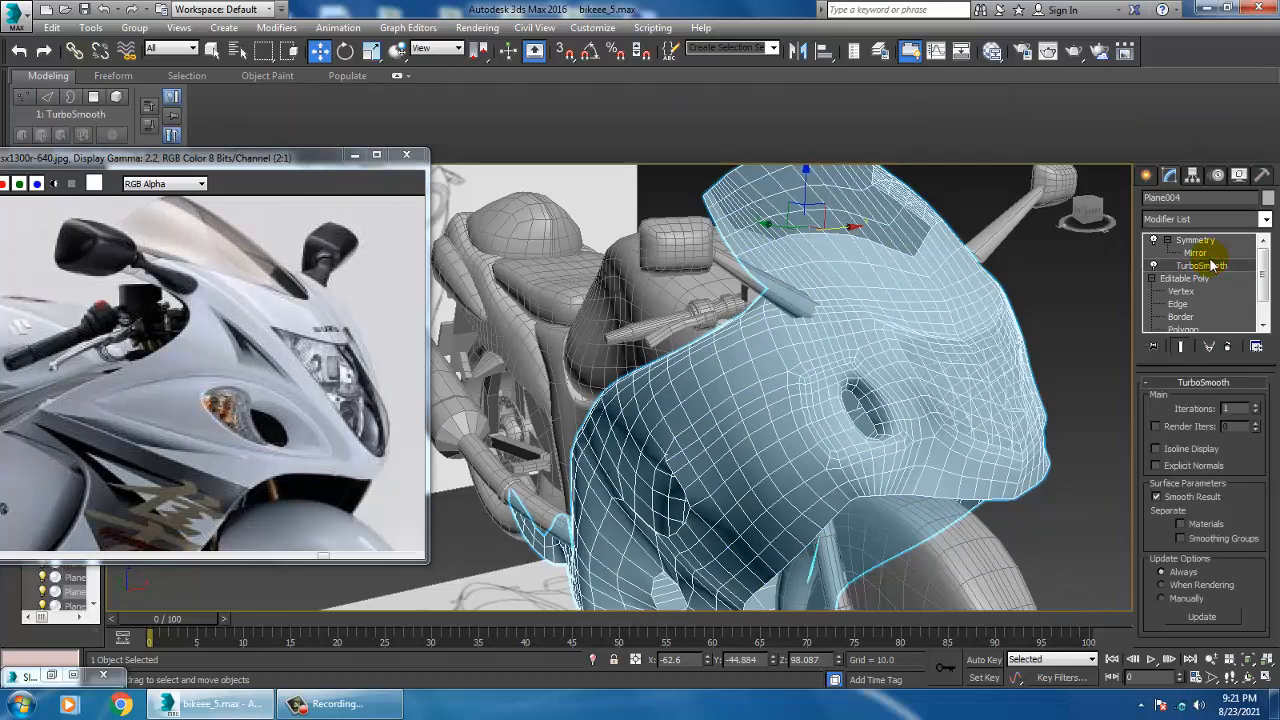
pyautogui.click(1196, 241)
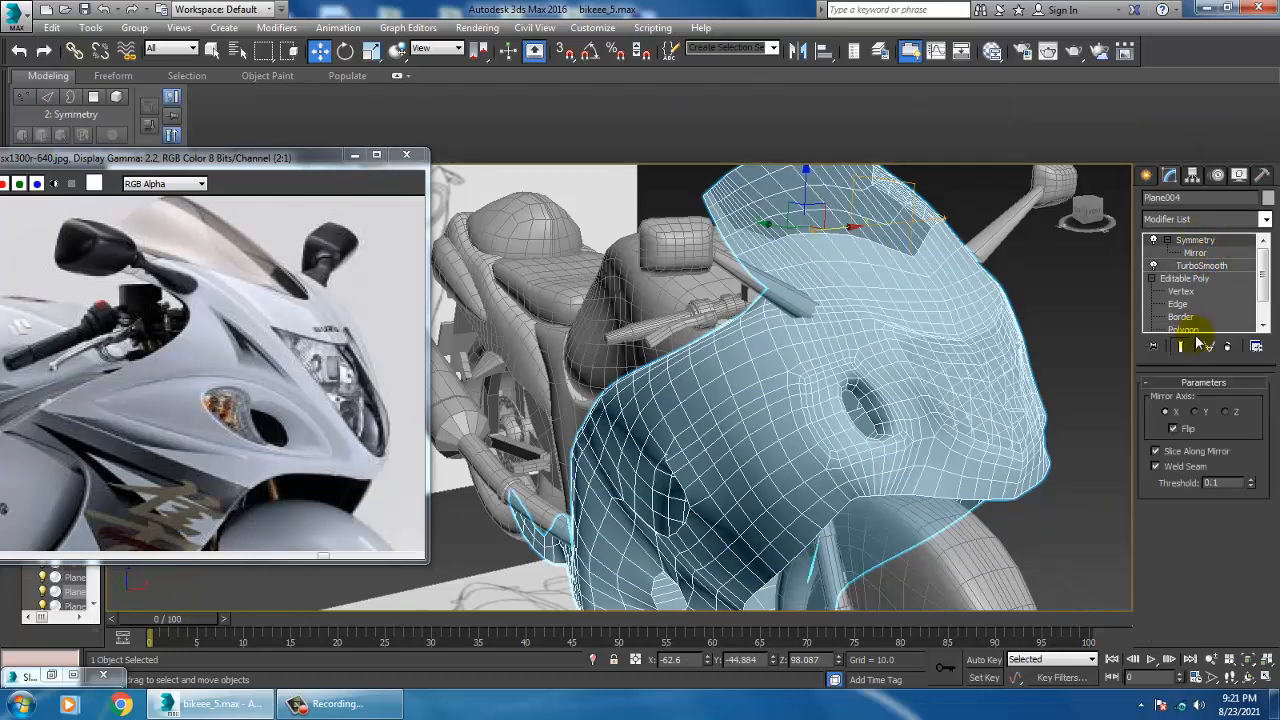
# Deselect the fairing and inspect the whole motorcycle from the front and both sides.
pyautogui.click(1093, 328)
pyautogui.scroll(-5, 1000, 400)
pyautogui.keyDown('alt'); pyautogui.moveTo(820, 420); pyautogui.dragTo(900, 430, button='middle'); pyautogui.keyUp('alt')
pyautogui.moveTo(880, 460); pyautogui.dragTo(909, 431, button='middle')
pyautogui.scroll(-4, 905, 428)
pyautogui.keyDown('alt'); pyautogui.moveTo(1086, 477); pyautogui.dragTo(835, 475, button='middle'); pyautogui.keyUp('alt')
pyautogui.moveTo(835, 475); pyautogui.dragTo(920, 427, button='middle')
pyautogui.keyDown('alt'); pyautogui.moveTo(920, 503); pyautogui.dragTo(606, 517, button='middle'); pyautogui.keyUp('alt')
pyautogui.scroll(3, 666, 466)
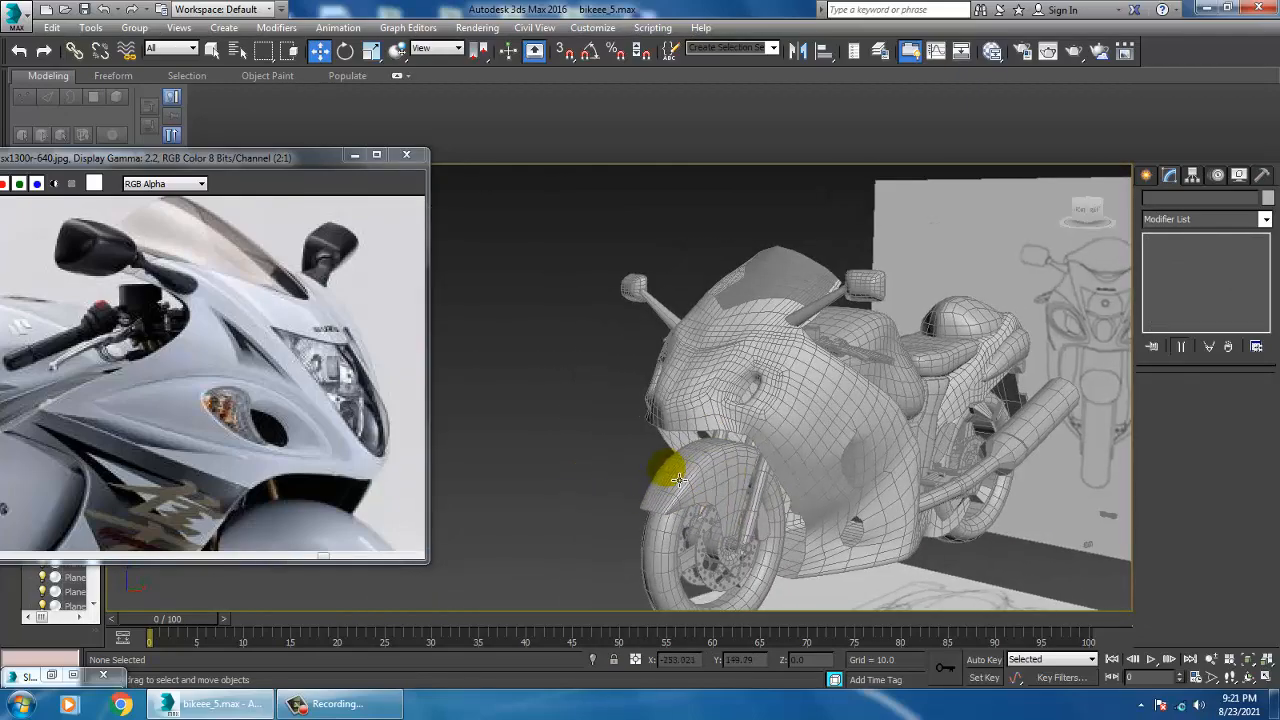
# Select the fairing and, at Vertex level, adjust the vertices on the inner side and lower rim of the turn-signal opening.
pyautogui.click(755, 427)
pyautogui.keyDown('alt'); pyautogui.moveTo(755, 427); pyautogui.dragTo(931, 418, button='middle'); pyautogui.keyUp('alt')
pyautogui.scroll(5, 886, 412)
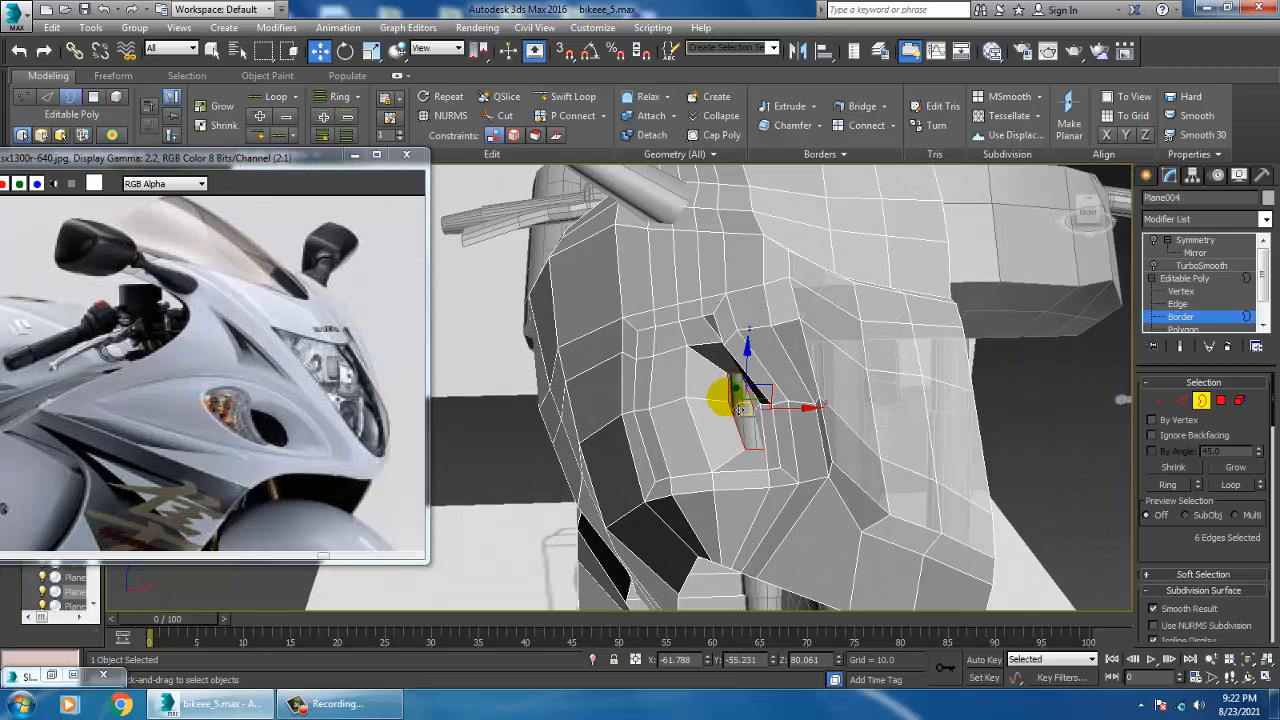
pyautogui.moveTo(740, 408)
pyautogui.keyDown('alt'); pyautogui.mouseDown(button='middle')
pyautogui.moveTo(731, 429)
pyautogui.moveTo(711, 391)
pyautogui.moveTo(737, 440)
pyautogui.mouseUp(button='middle'); pyautogui.keyUp('alt')
pyautogui.press('1')
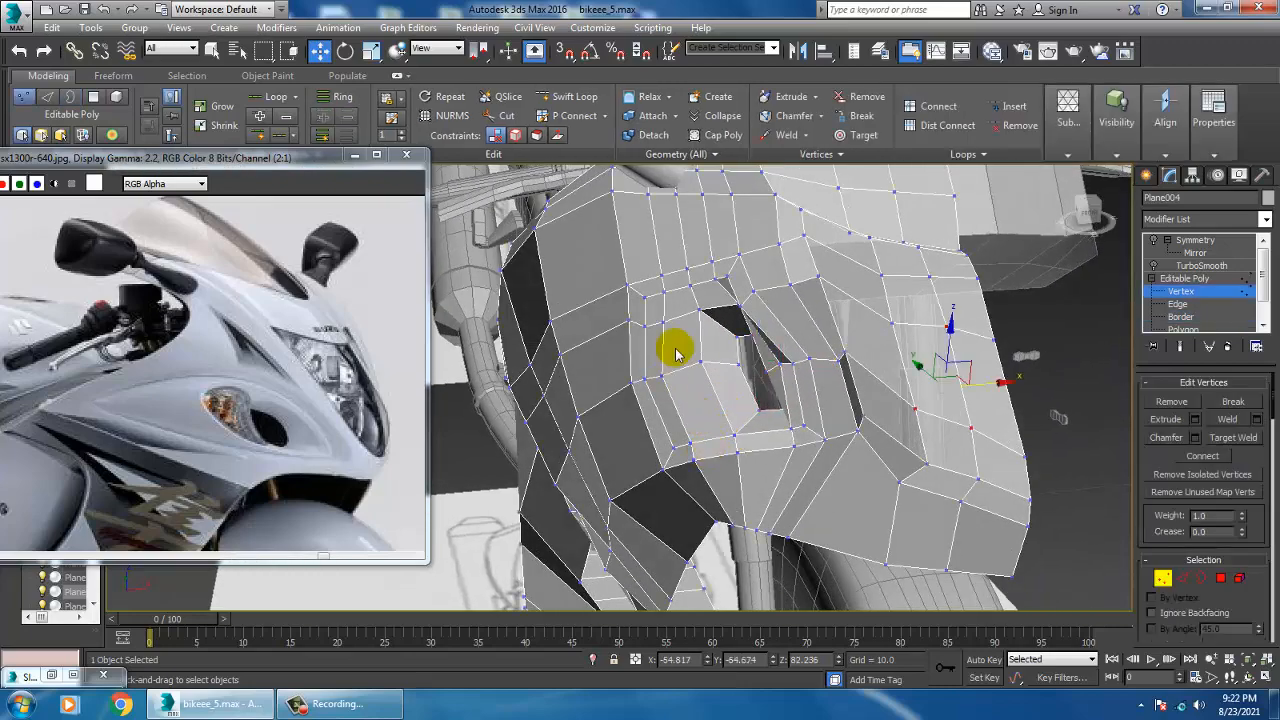
pyautogui.moveTo(674, 346); pyautogui.dragTo(707, 378, button='middle')
pyautogui.scroll(4, 708, 380)
pyautogui.click(723, 387)
pyautogui.moveTo(750, 384); pyautogui.dragTo(709, 392)
pyautogui.moveTo(773, 537); pyautogui.dragTo(848, 550)
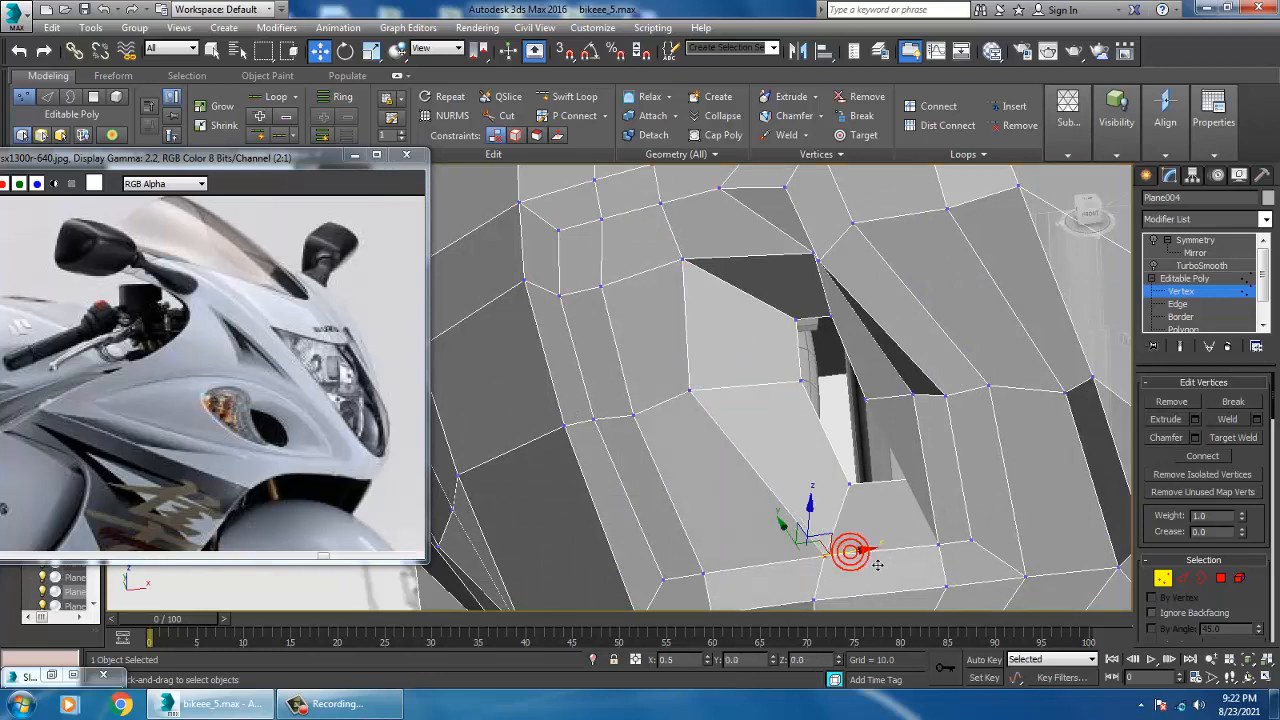
pyautogui.scroll(-8, 808, 535)
pyautogui.scroll(6, 808, 535)
pyautogui.moveTo(820, 523); pyautogui.dragTo(826, 480, button='middle')
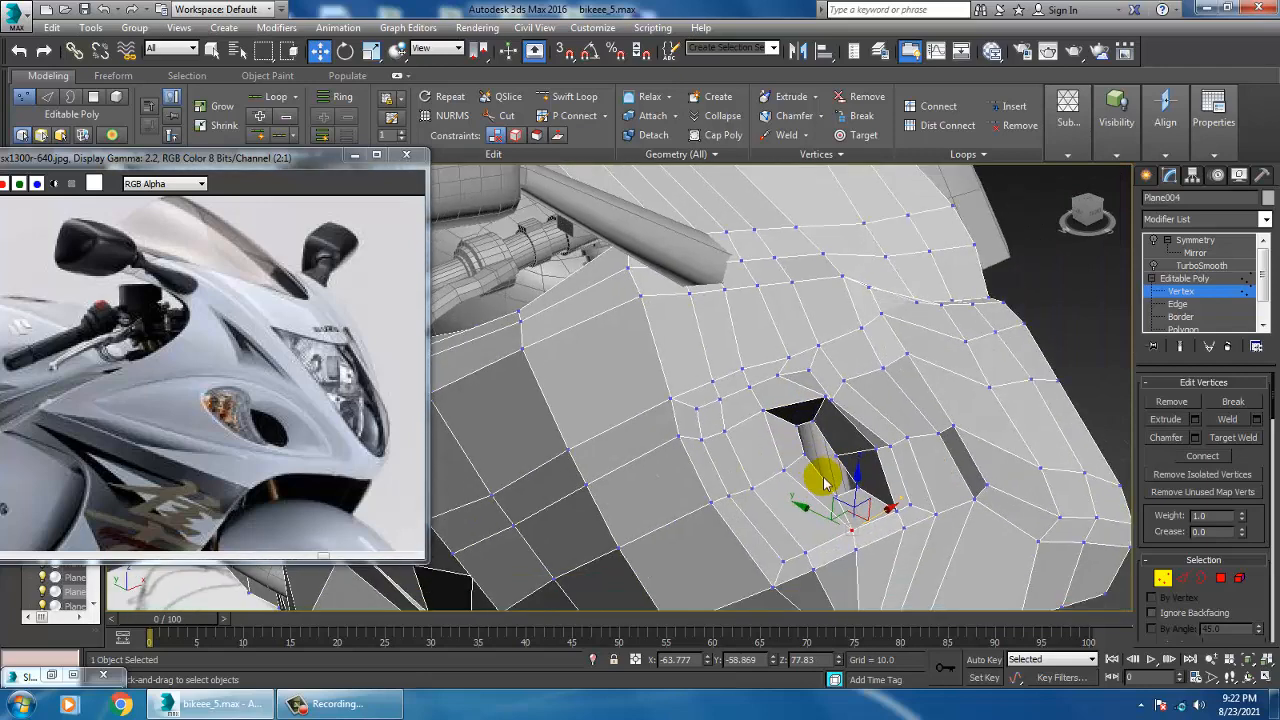
# Add an edge loop with Swift Loop around the inner wall of the turn-signal opening.
pyautogui.click(562, 95)
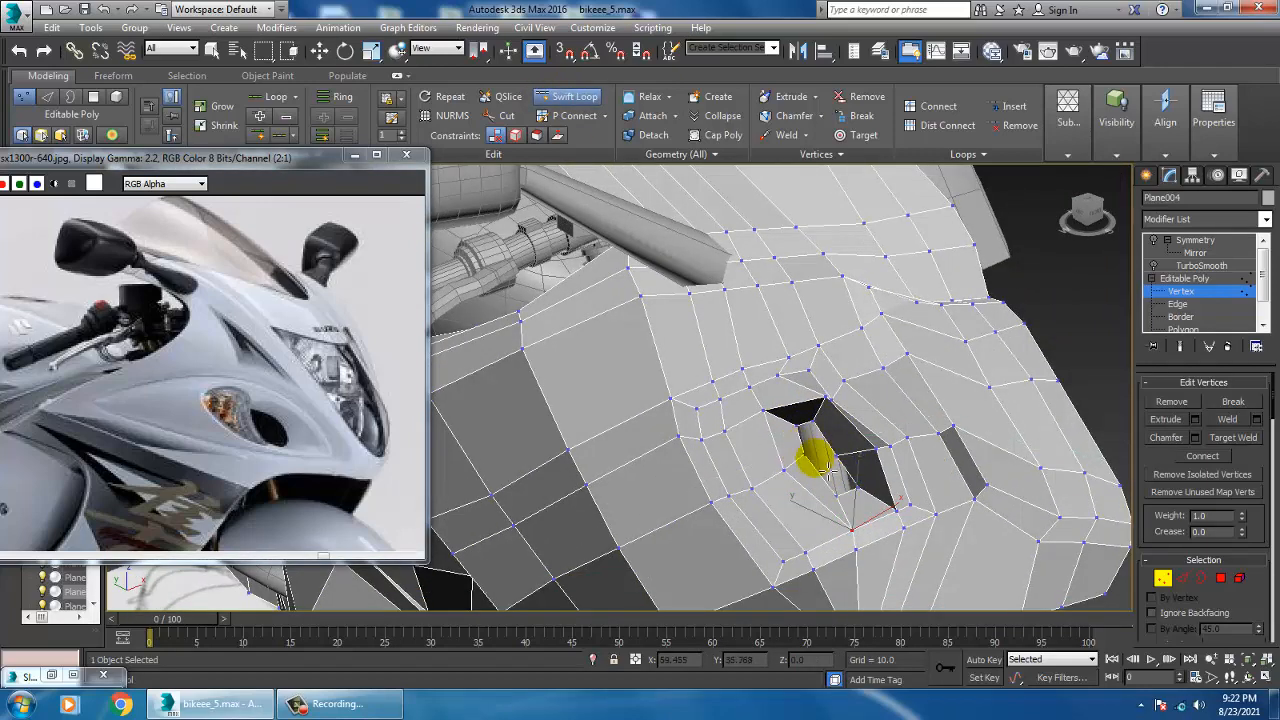
pyautogui.click(792, 462)
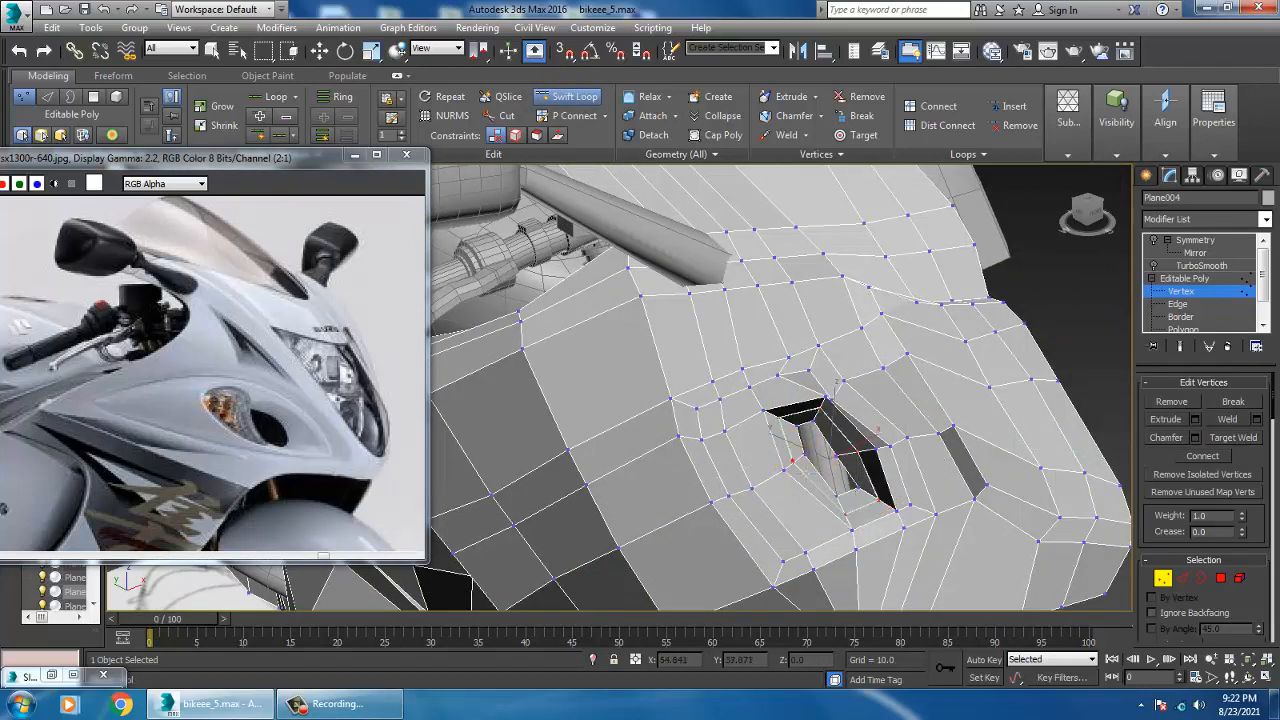
pyautogui.press('w')
# Turn on the TurboSmooth modifier and check the smoothed turn-signal opening on the fairing.
pyautogui.click(1200, 265)
pyautogui.click(1155, 265)
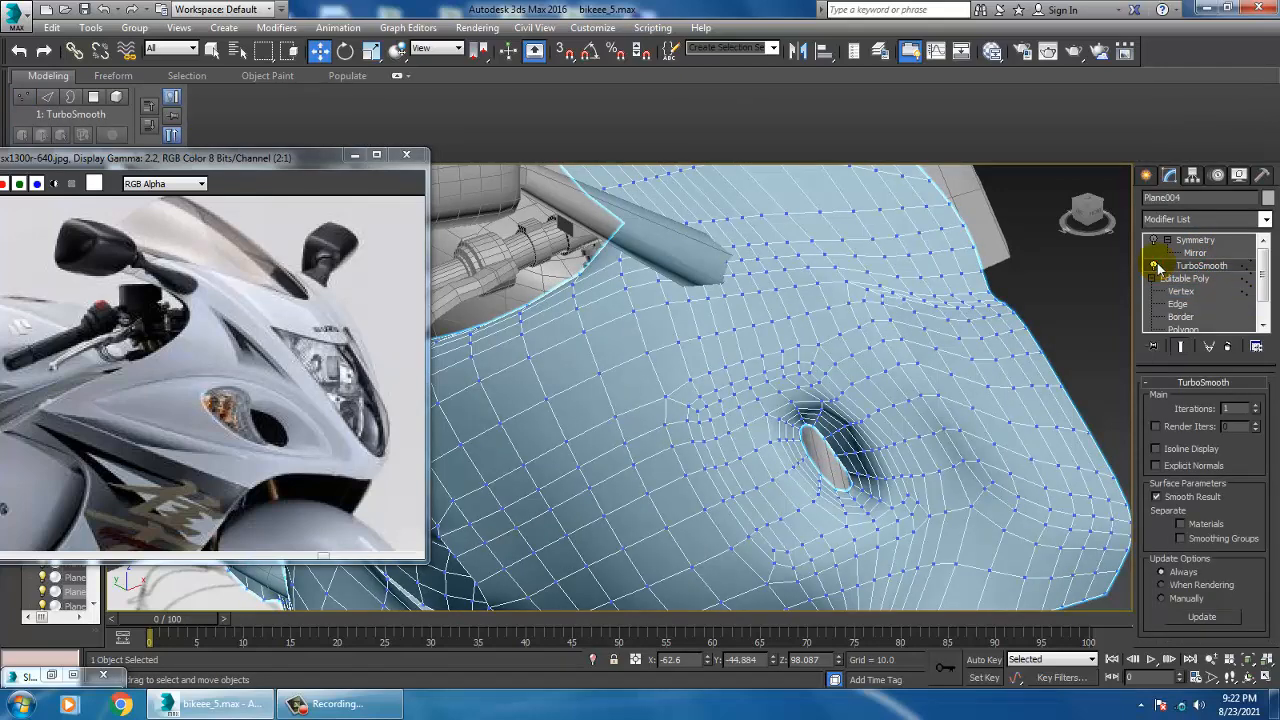
pyautogui.moveTo(912, 402)
pyautogui.keyDown('alt'); pyautogui.mouseDown(button='middle')
pyautogui.moveTo(887, 412)
pyautogui.moveTo(925, 350)
pyautogui.mouseUp(button='middle'); pyautogui.keyUp('alt')
pyautogui.scroll(-5, 887, 412)
pyautogui.scroll(-1, 1190, 285)
# Turn off the fairing's TurboSmooth modifier and keep its Symmetry modifier switched on.
pyautogui.click(1154, 239)
pyautogui.click(1154, 239)
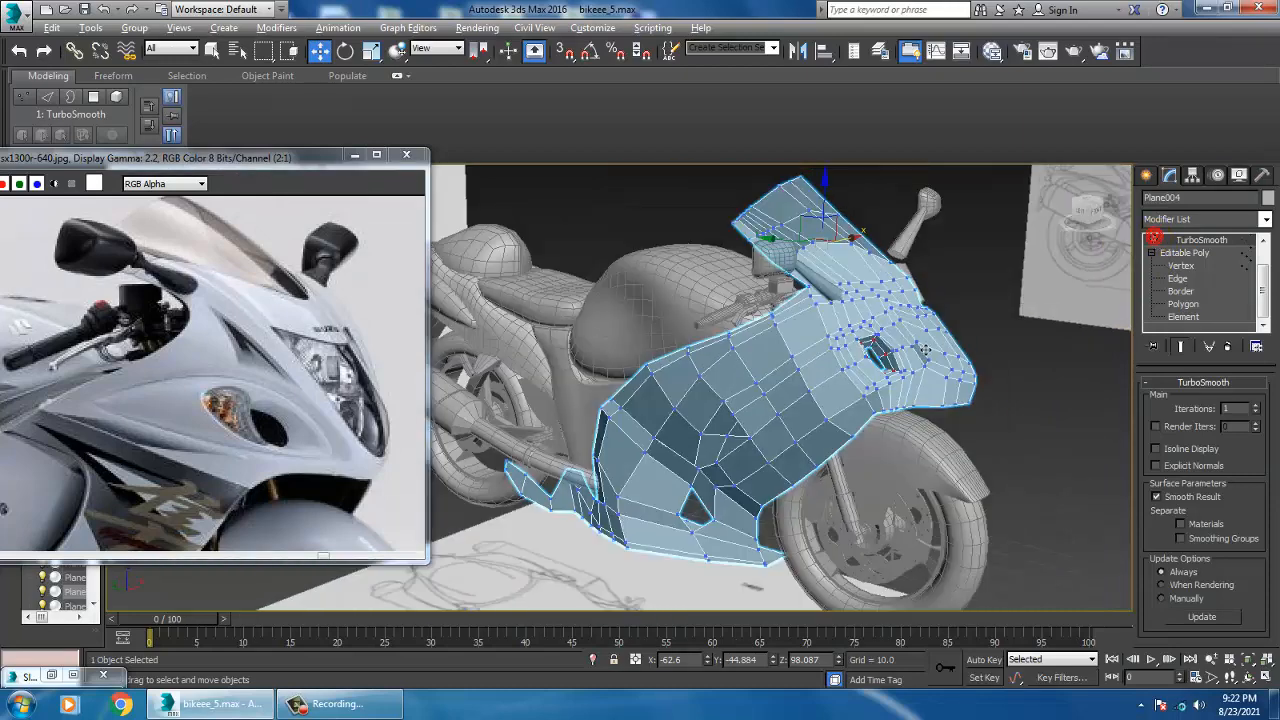
pyautogui.click(1195, 254)
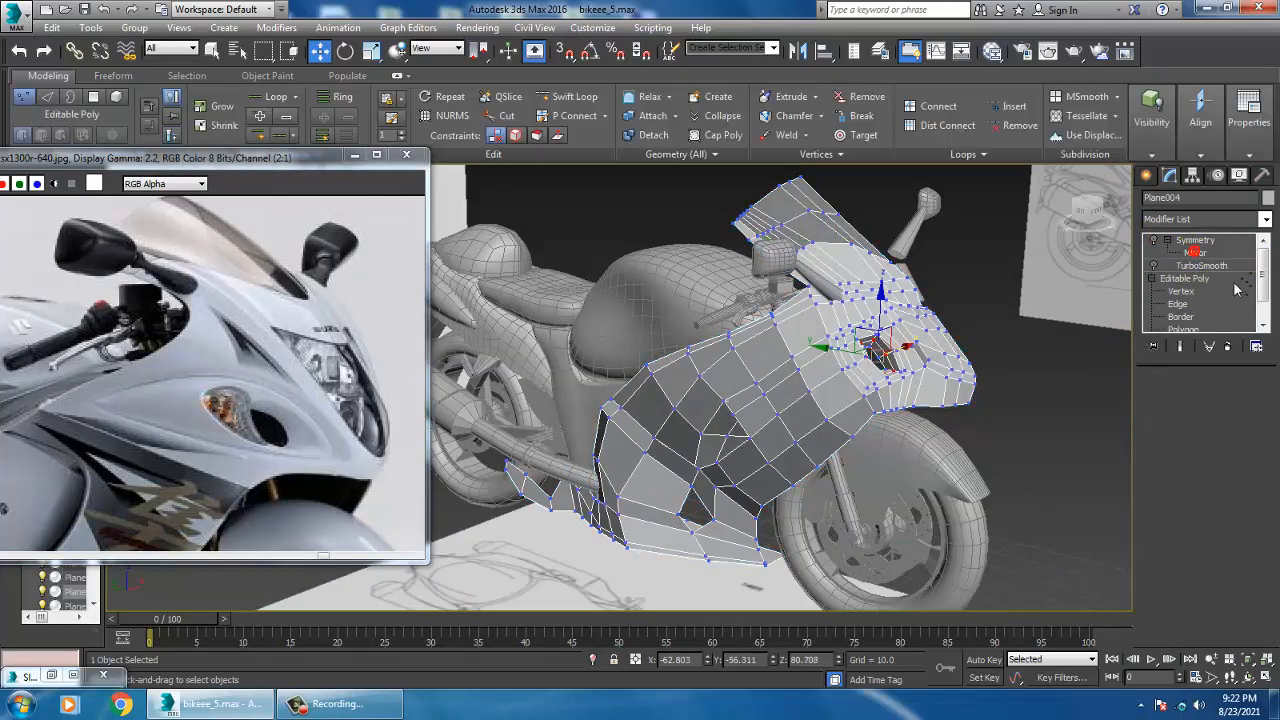
pyautogui.click(1190, 241)
pyautogui.click(1156, 241)
pyautogui.click(1156, 241)
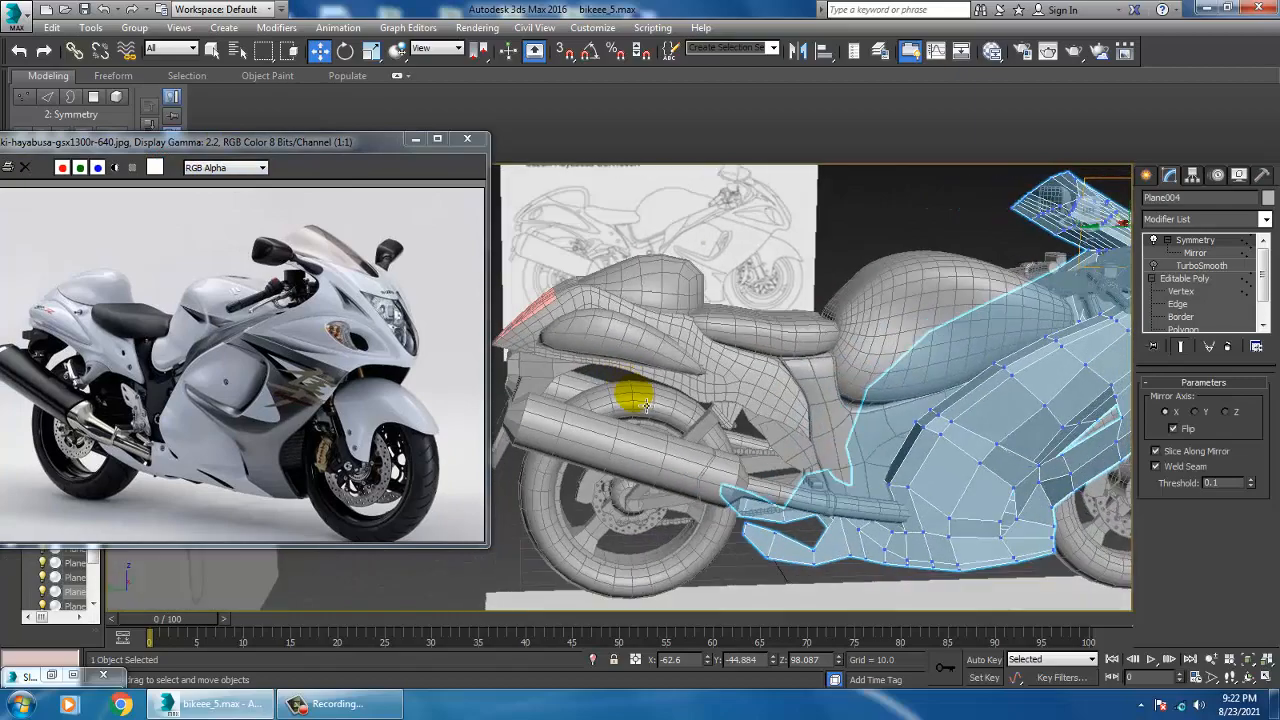
# Move the vertices on the fairing's lower front edge beside the fork outward along the X axis.
pyautogui.moveTo(608, 400); pyautogui.dragTo(766, 414, button='middle')
pyautogui.keyDown('alt'); pyautogui.moveTo(1033, 377); pyautogui.dragTo(917, 372, button='middle'); pyautogui.keyUp('alt')
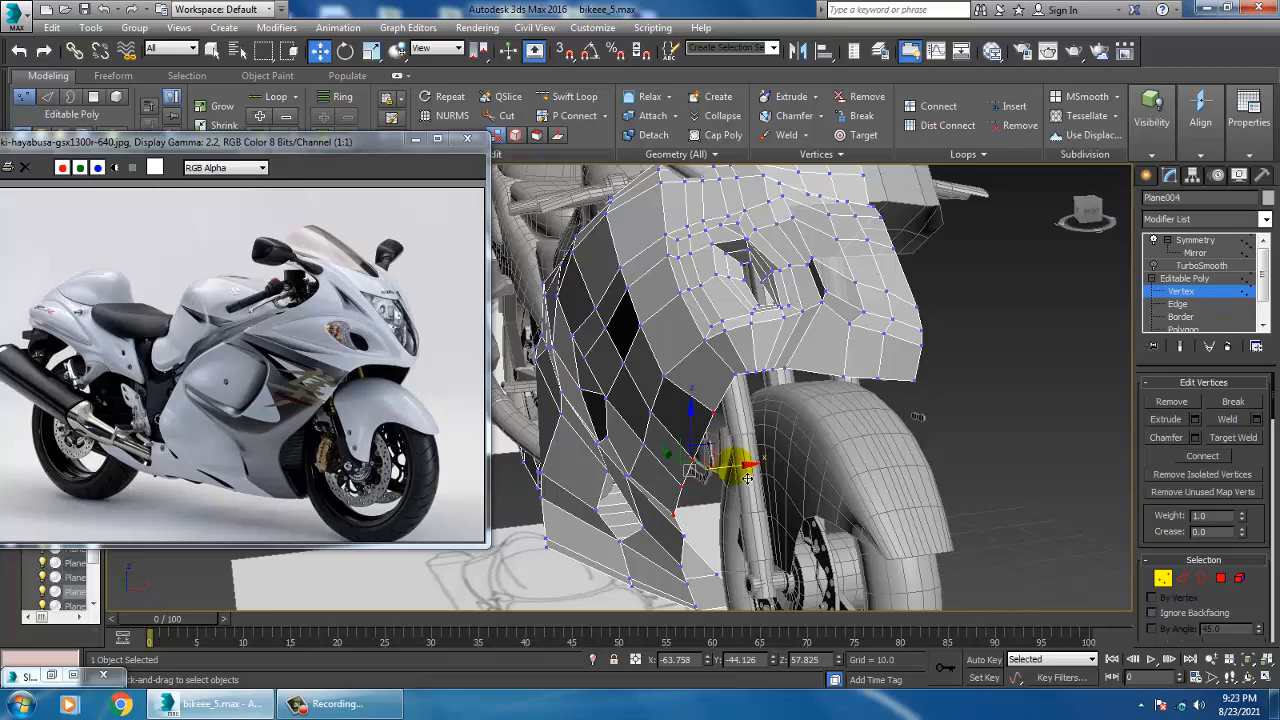
pyautogui.moveTo(753, 478); pyautogui.dragTo(762, 479)
pyautogui.keyDown('alt'); pyautogui.moveTo(722, 462); pyautogui.dragTo(1034, 406, button='middle'); pyautogui.keyUp('alt')
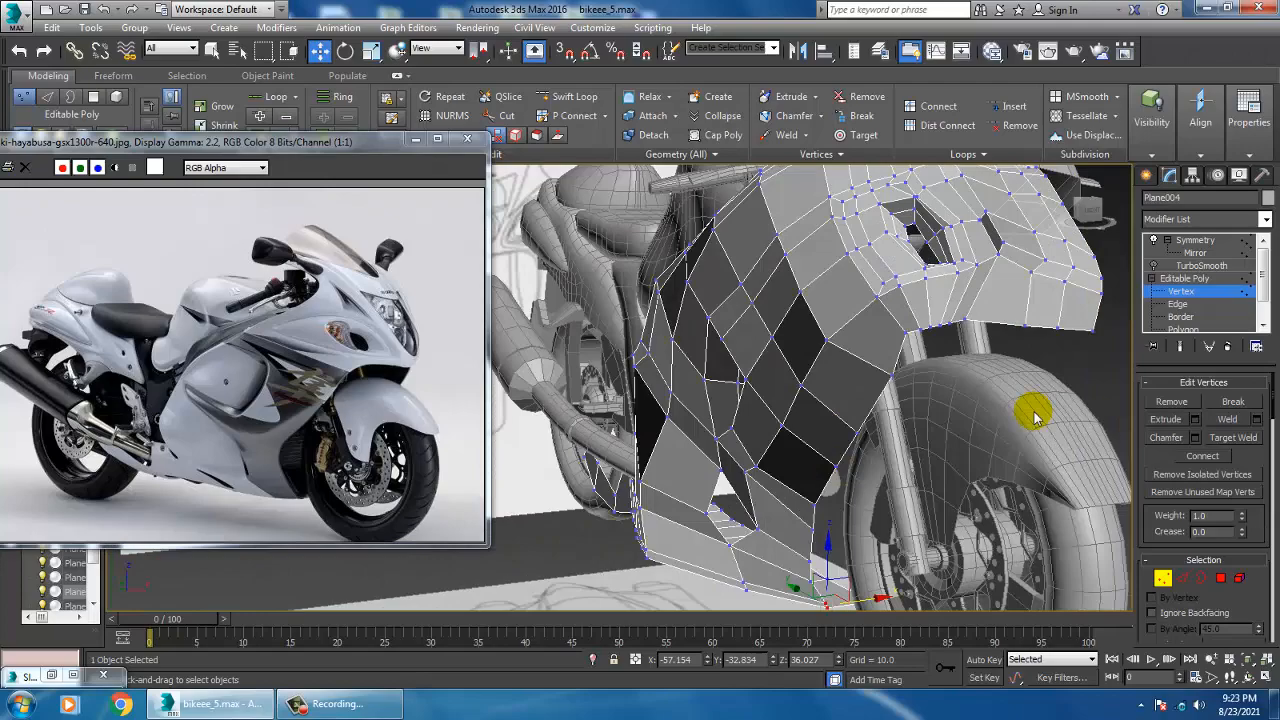
# Return to the Symmetry modifier with TurboSmooth turned back on and inspect the mirrored fairing against the motorcycle.
pyautogui.click(1193, 242)
pyautogui.keyDown('alt'); pyautogui.moveTo(884, 428); pyautogui.dragTo(845, 356, button='middle'); pyautogui.keyUp('alt')
pyautogui.rightClick(833, 344)
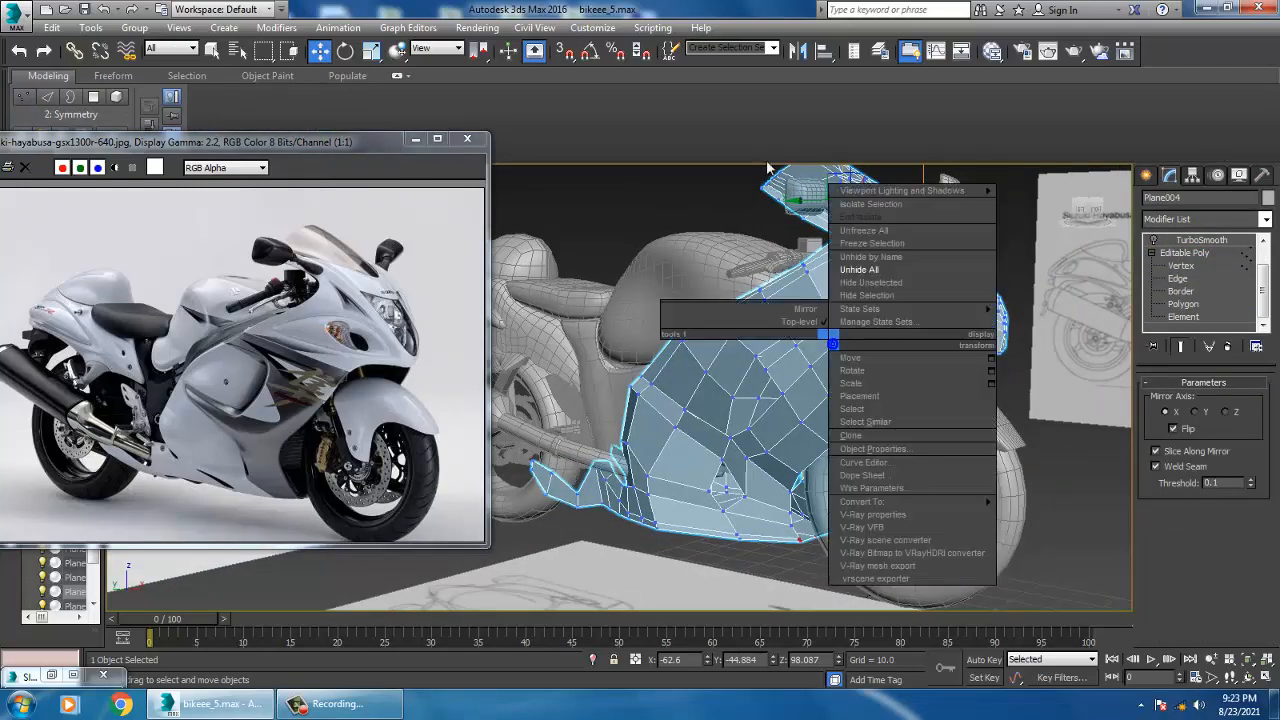
pyautogui.click(1184, 267)
pyautogui.click(1206, 242)
pyautogui.keyDown('alt'); pyautogui.moveTo(1060, 305); pyautogui.dragTo(1009, 362, button='middle'); pyautogui.keyUp('alt')
pyautogui.click(1056, 439)
pyautogui.keyDown('alt'); pyautogui.moveTo(960, 432); pyautogui.dragTo(931, 423, button='middle'); pyautogui.keyUp('alt')
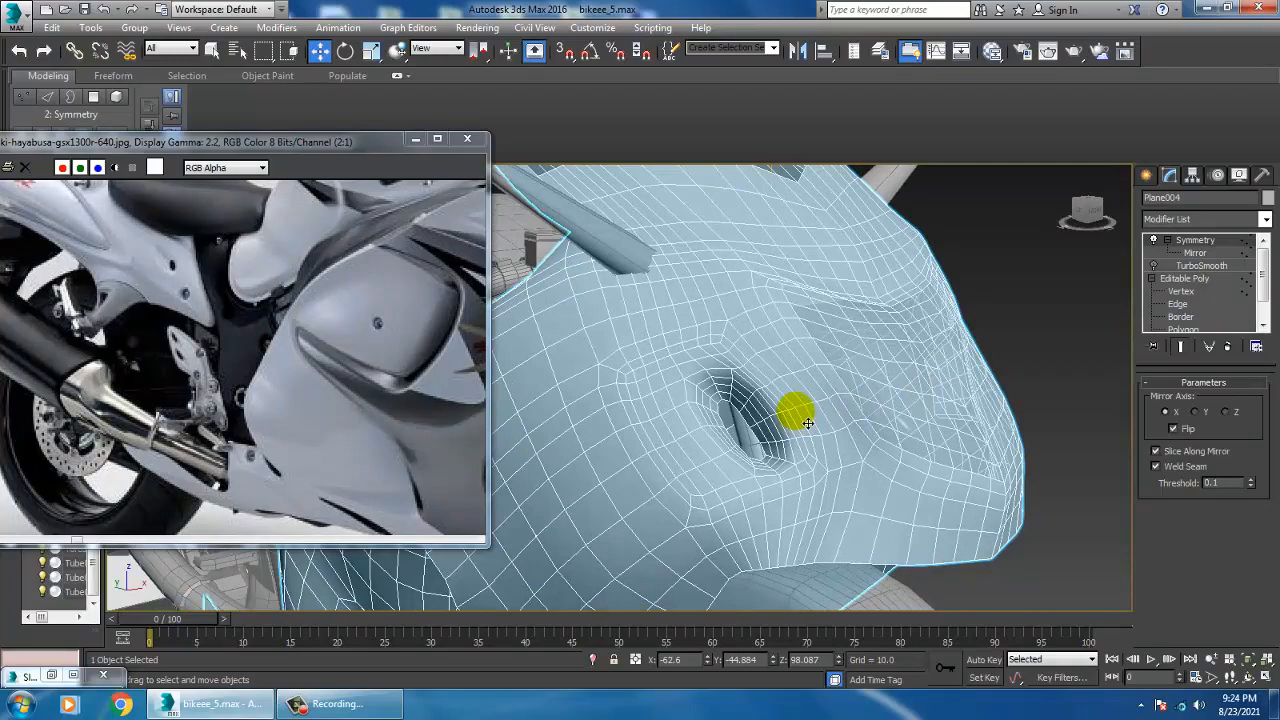
pyautogui.scroll(-10, 808, 423)
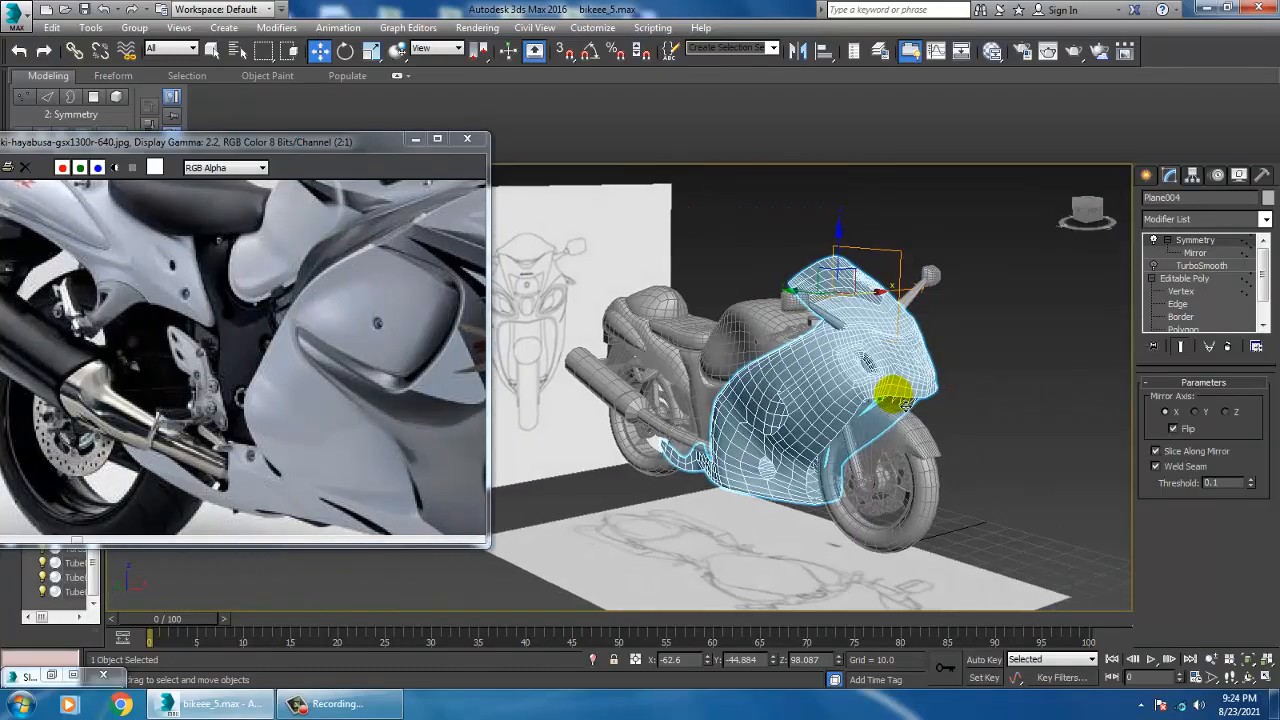
pyautogui.keyDown('alt'); pyautogui.moveTo(900, 402); pyautogui.dragTo(957, 462, button='middle'); pyautogui.keyUp('alt')
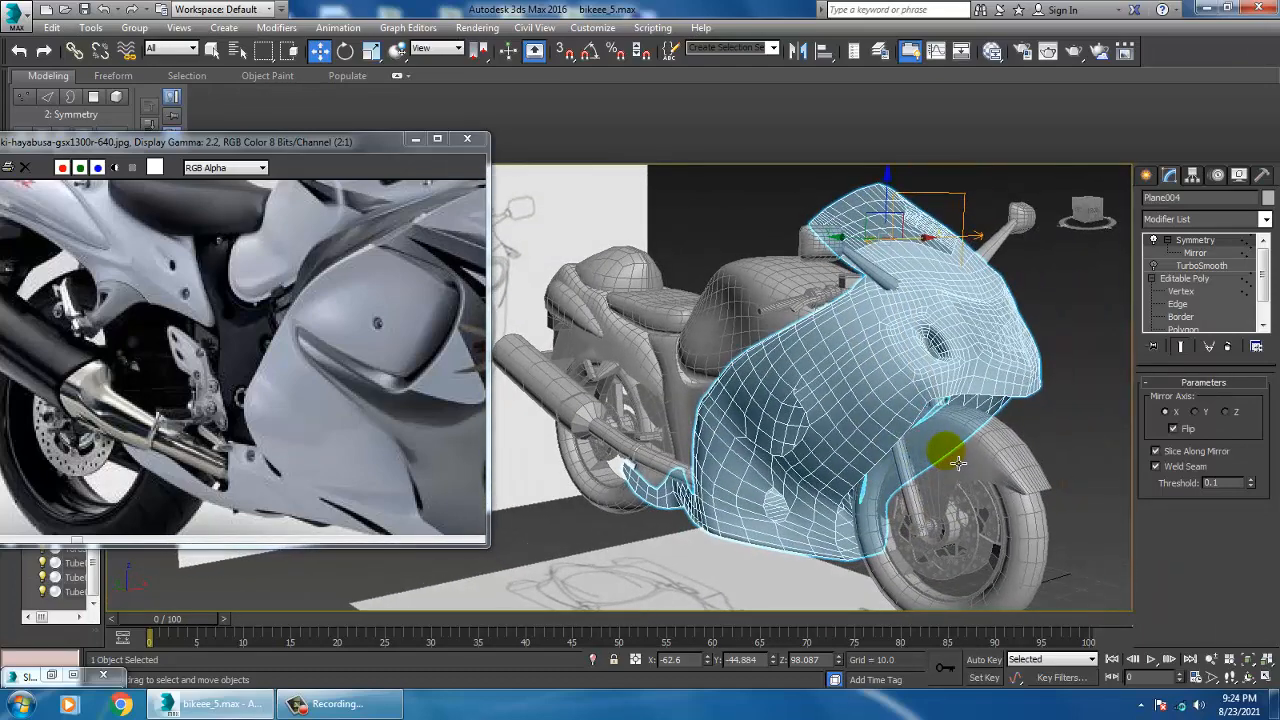